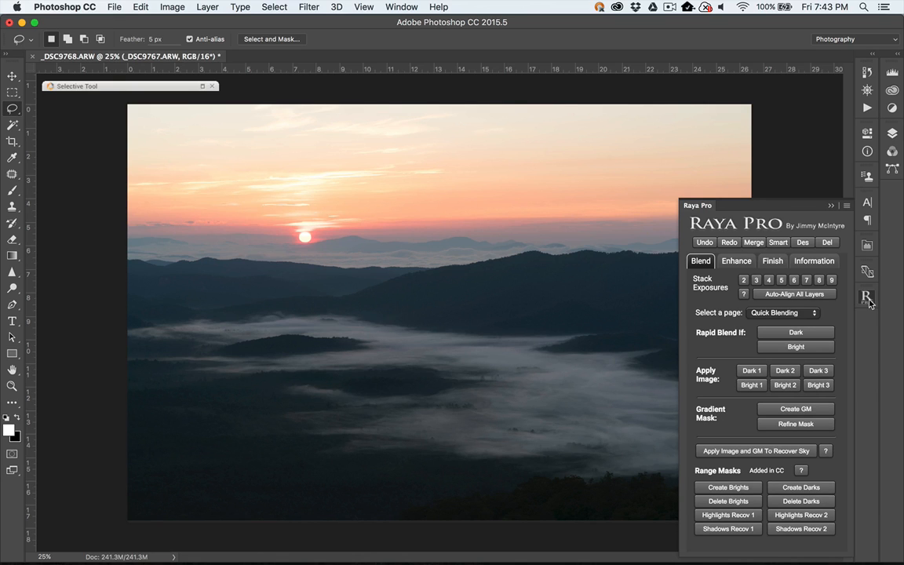
- Select the image's highlights with the Color Range command's Highlights preset and clear the selection
left_click(868, 299)
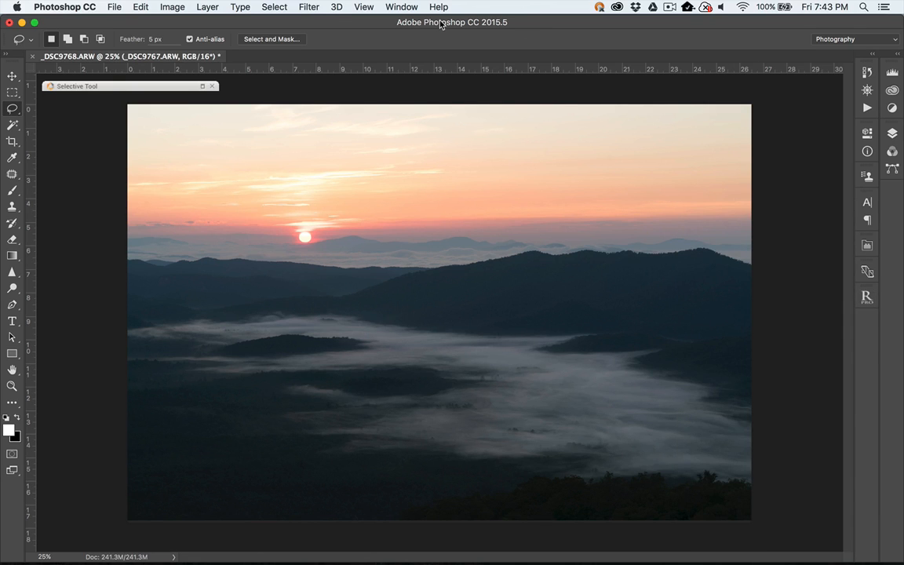
left_click(274, 7)
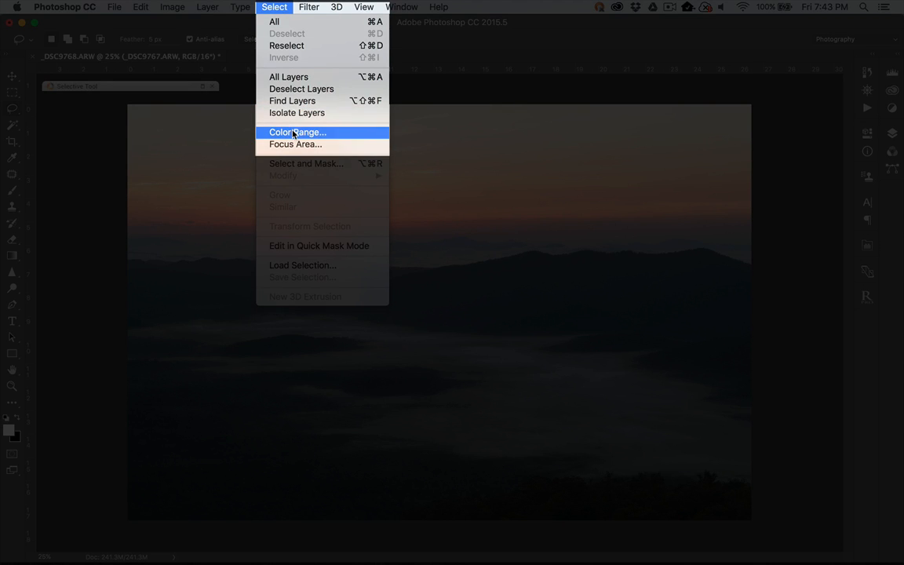
left_click(293, 134)
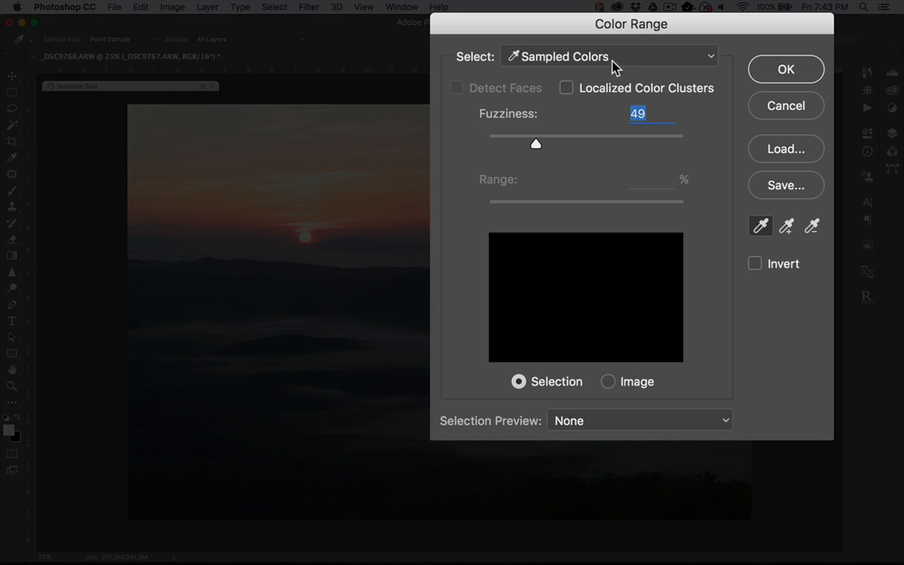
left_click(613, 62)
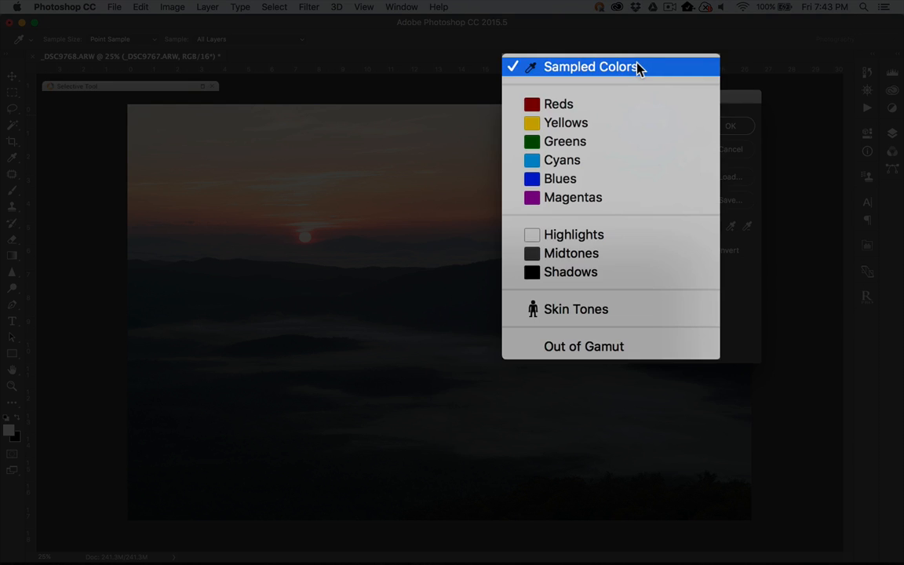
left_click(569, 235)
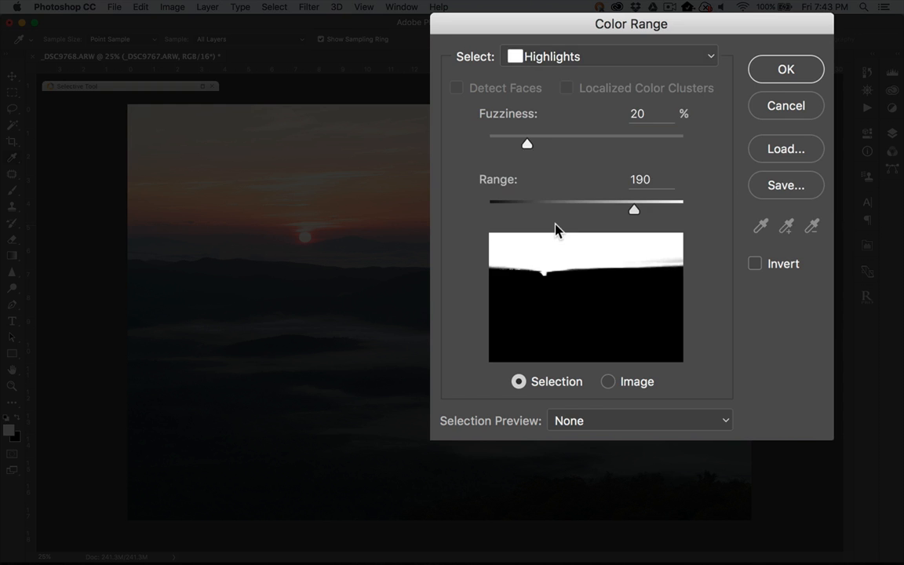
left_click(787, 71)
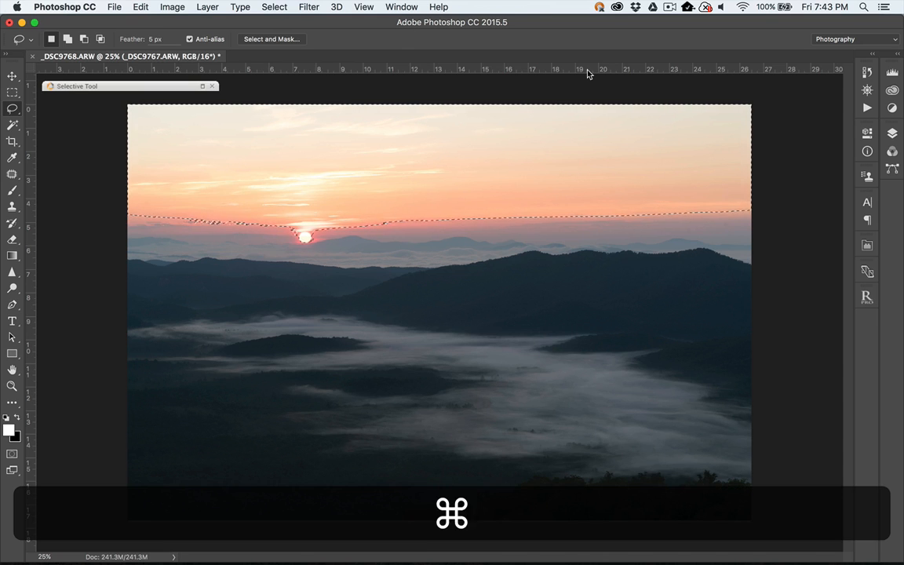
key("super+d")
- Select the image's midtones with the Color Range command's Midtones preset
left_click(275, 8)
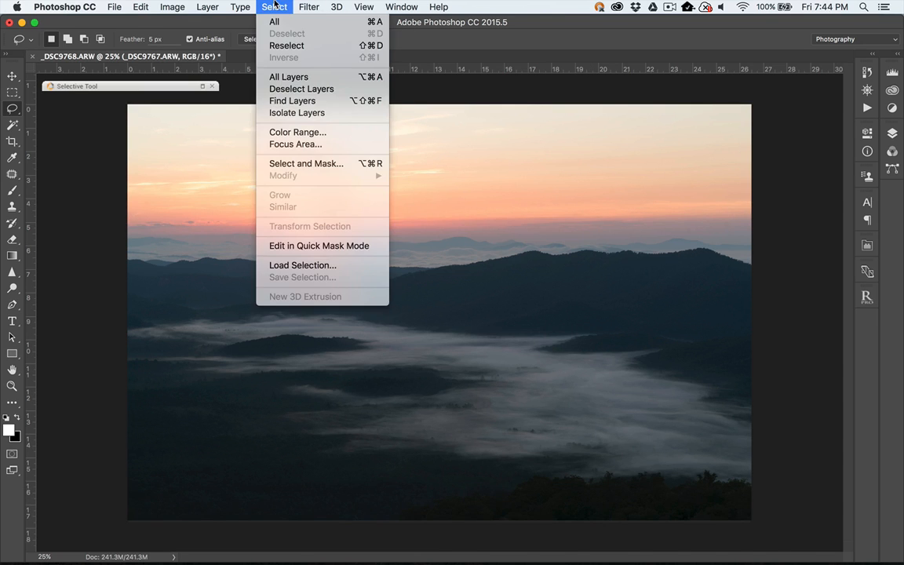
left_click(298, 132)
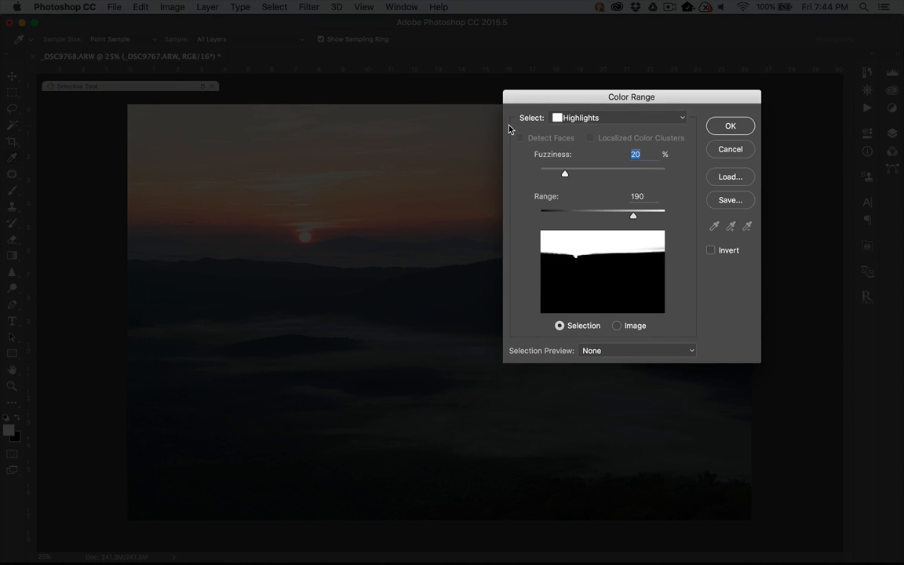
left_click(584, 119)
left_click(589, 128)
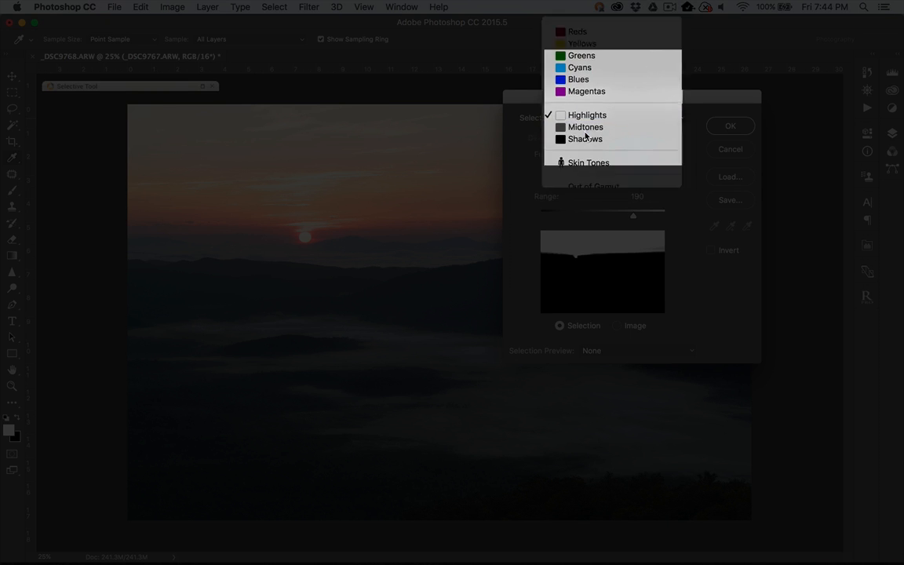
left_click(729, 130)
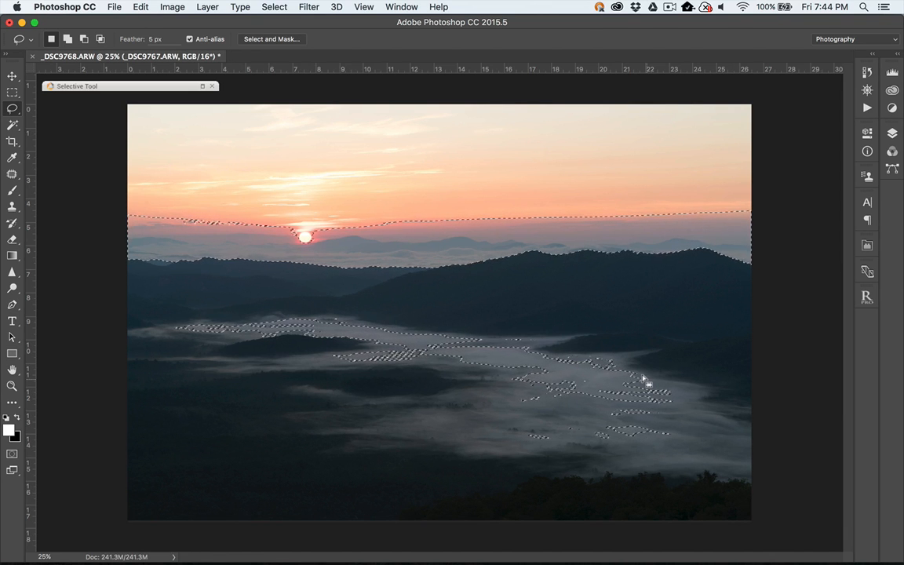
key("ctrl+d")
- Clear the midtones selection and create all luminosity masks for the image with Raya Pro
left_click(867, 297)
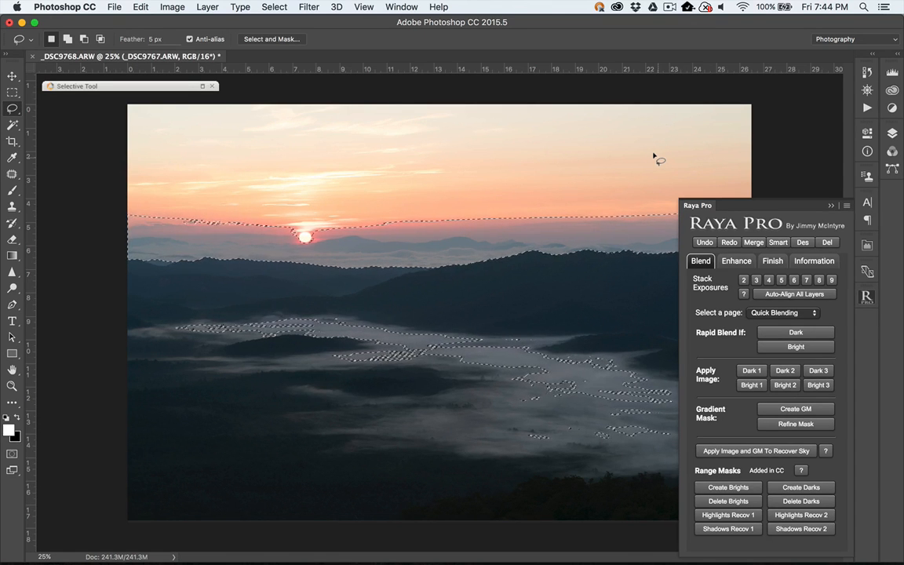
key("super")
key("super+d")
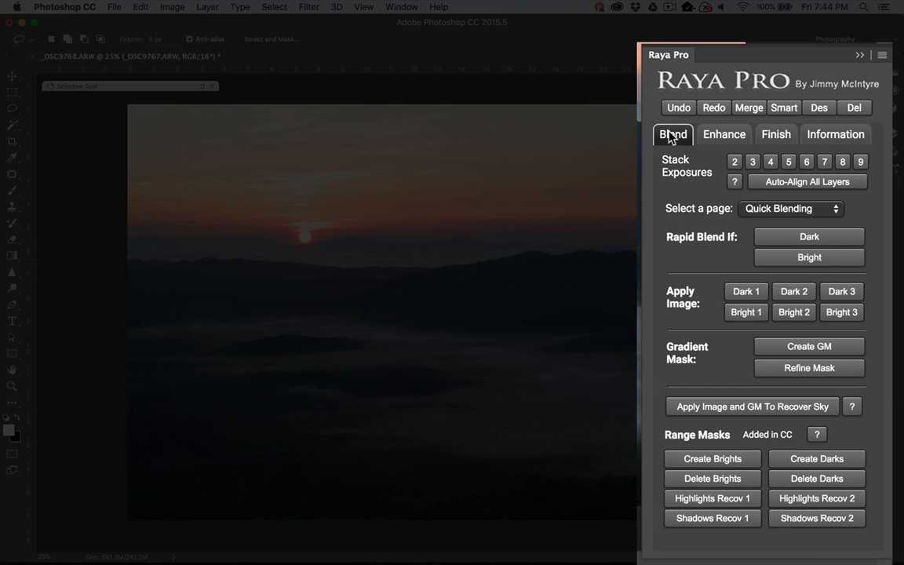
left_click(774, 212)
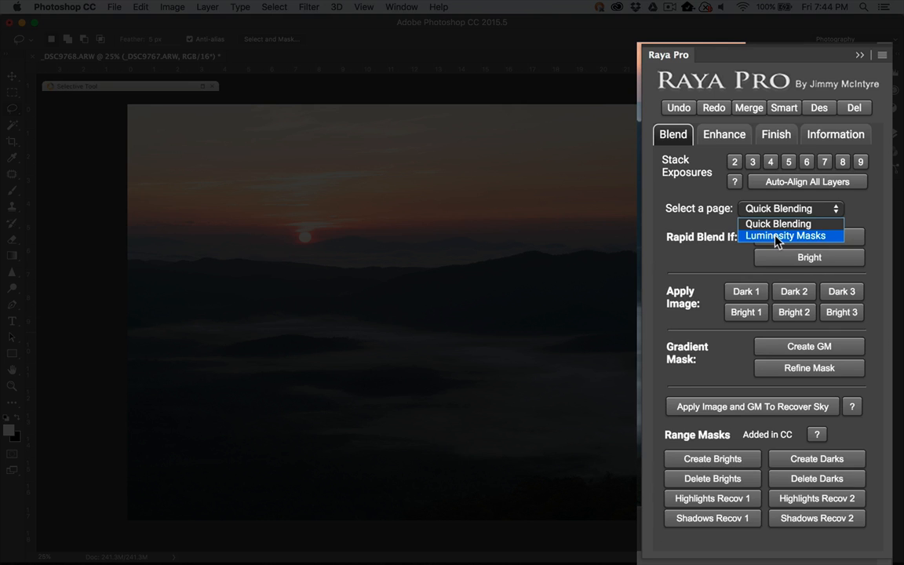
left_click(775, 237)
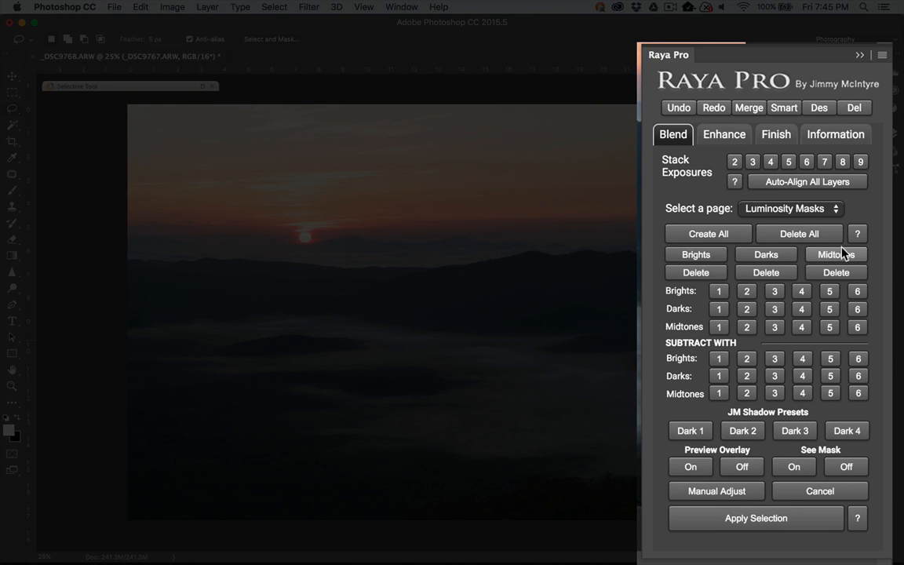
left_click(722, 234)
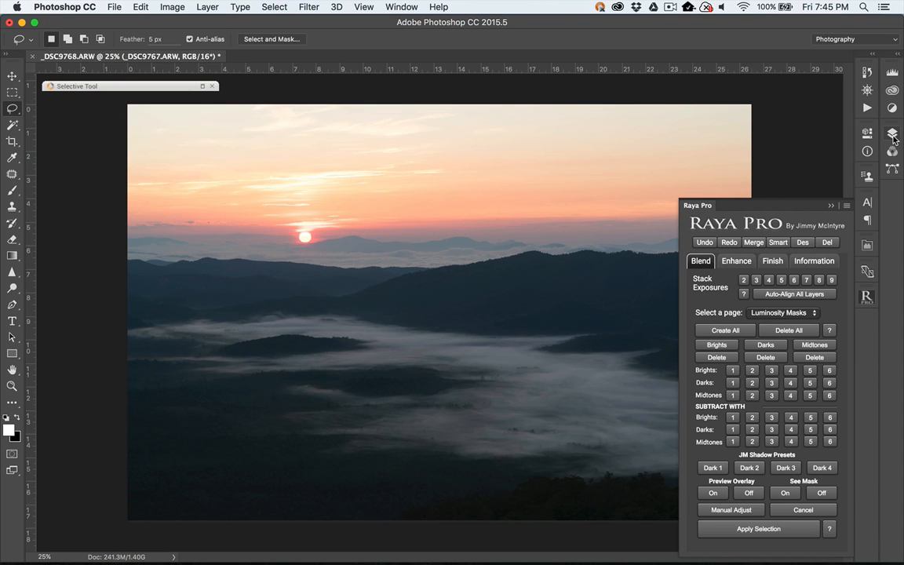
- Examine the Brights 1 through Brights 6 luminosity mask channels one at a time on the image
left_click(892, 135)
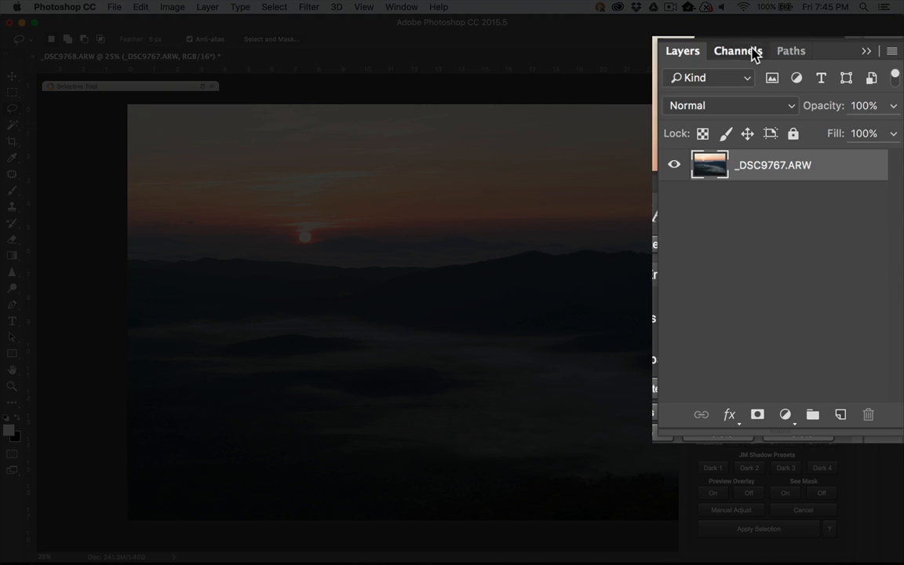
left_click(751, 53)
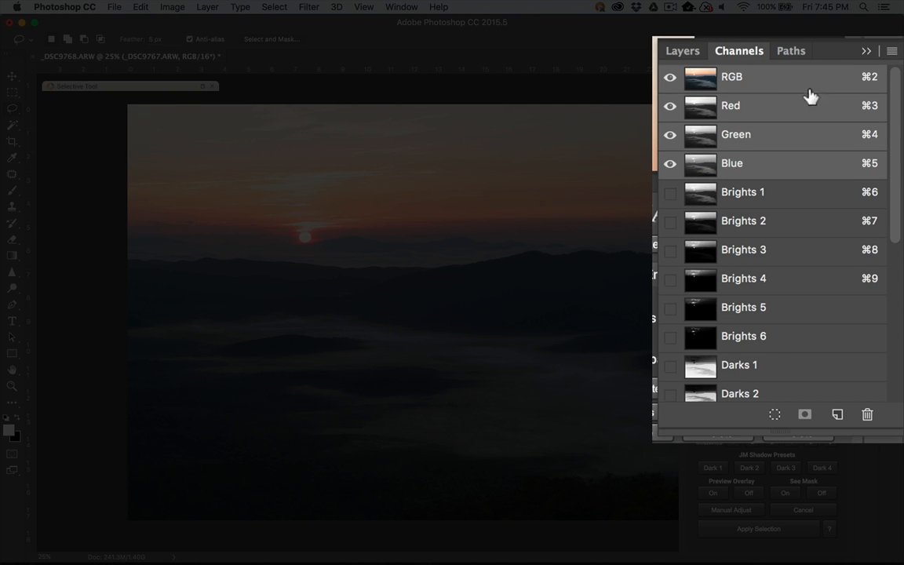
left_click_drag(894, 229, 898, 165)
left_click(696, 193)
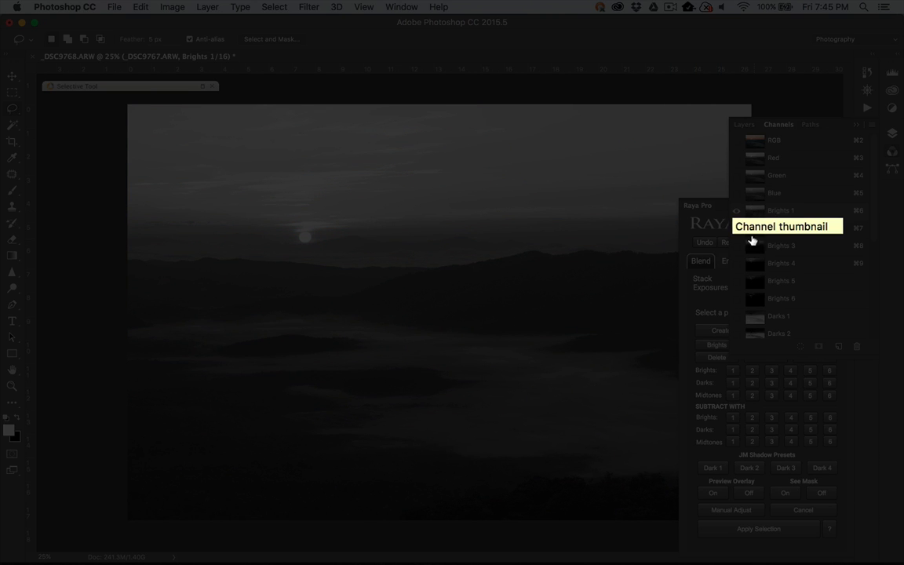
left_click(754, 280)
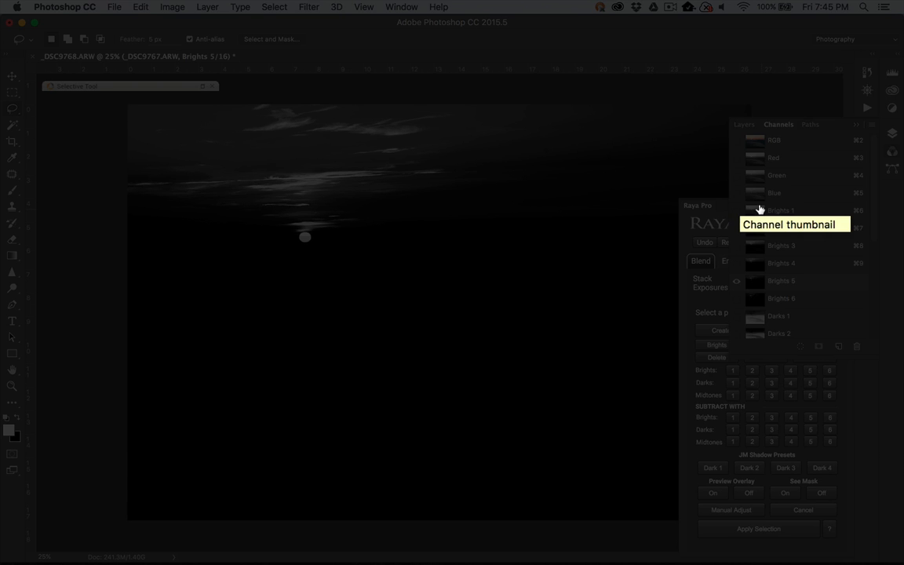
left_click(759, 209)
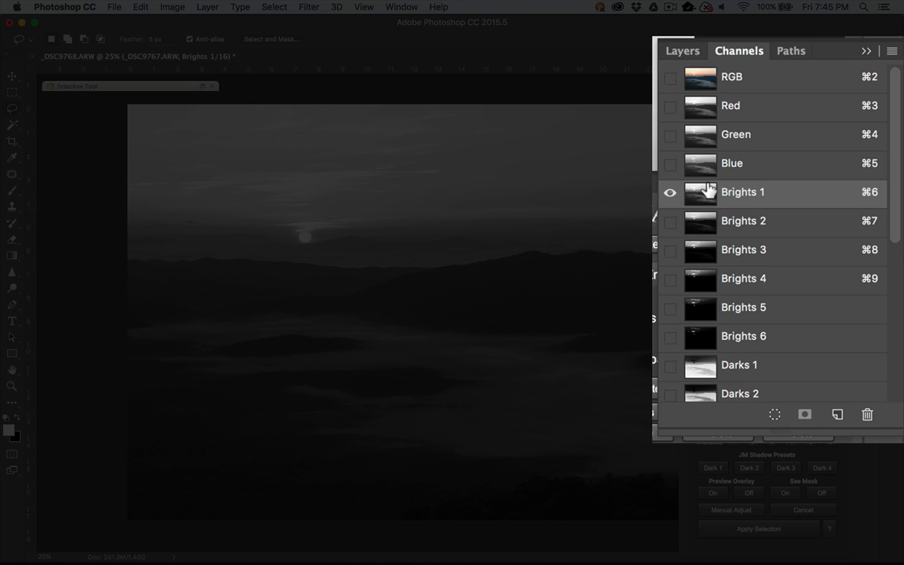
left_click(705, 225)
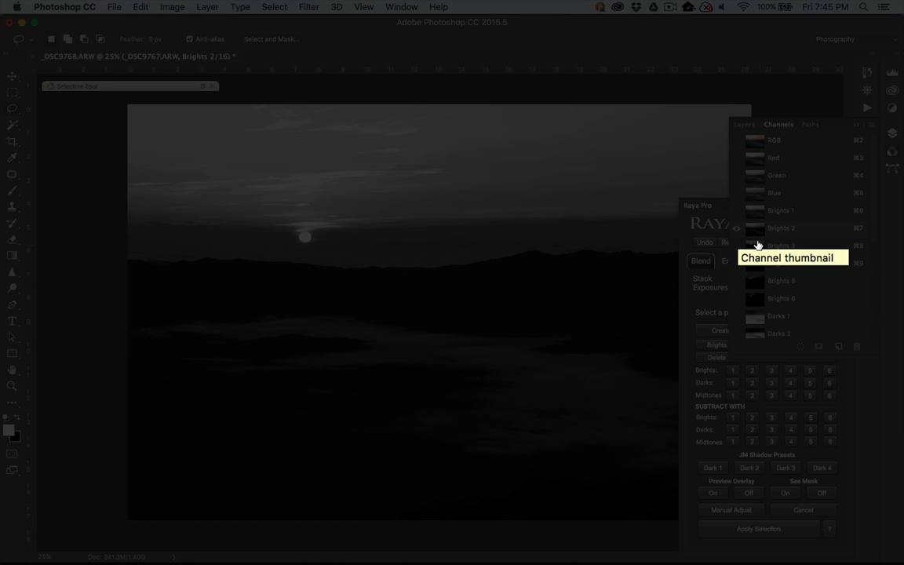
left_click(758, 245)
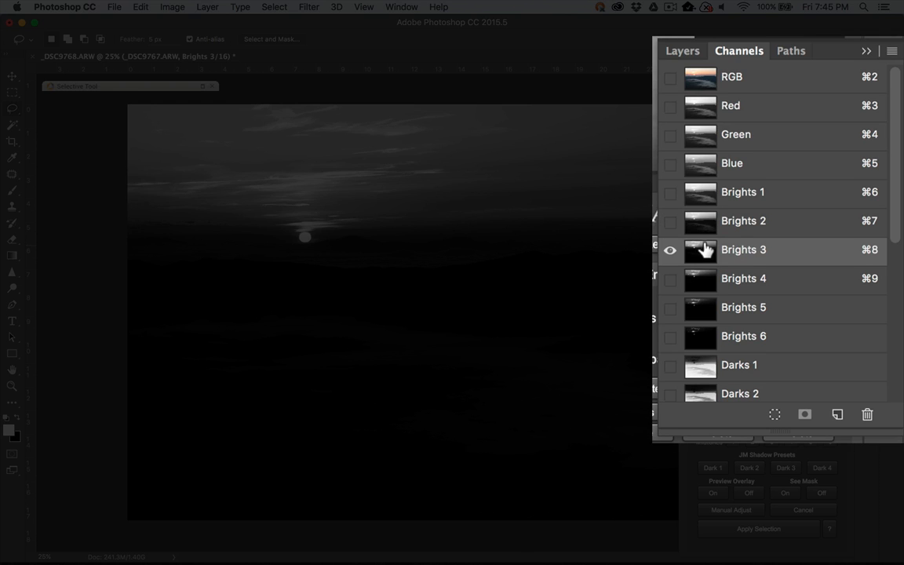
left_click(704, 282)
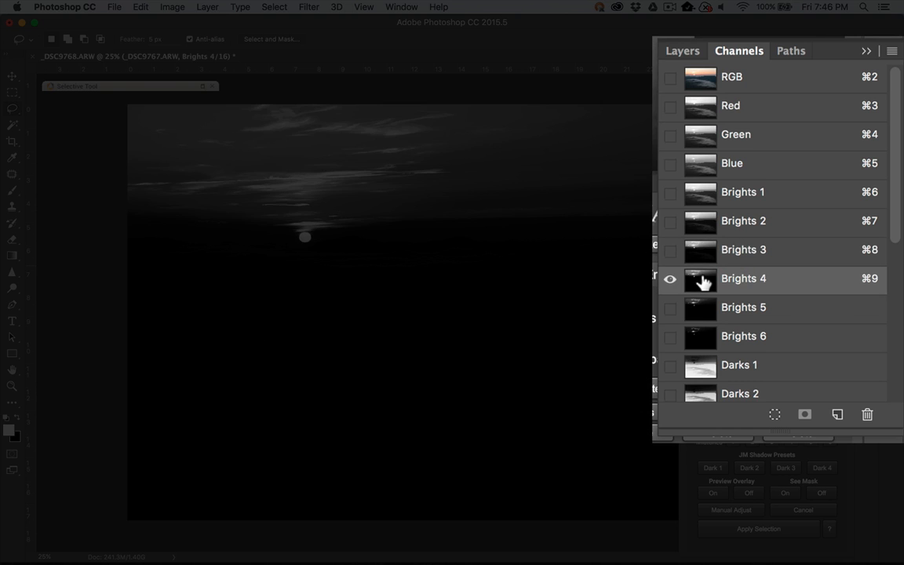
left_click(701, 309)
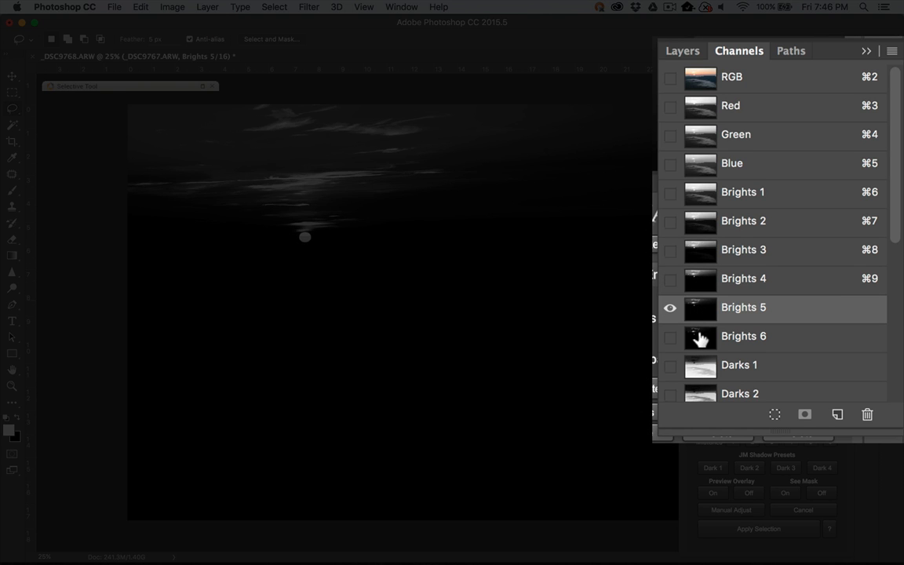
left_click(700, 336)
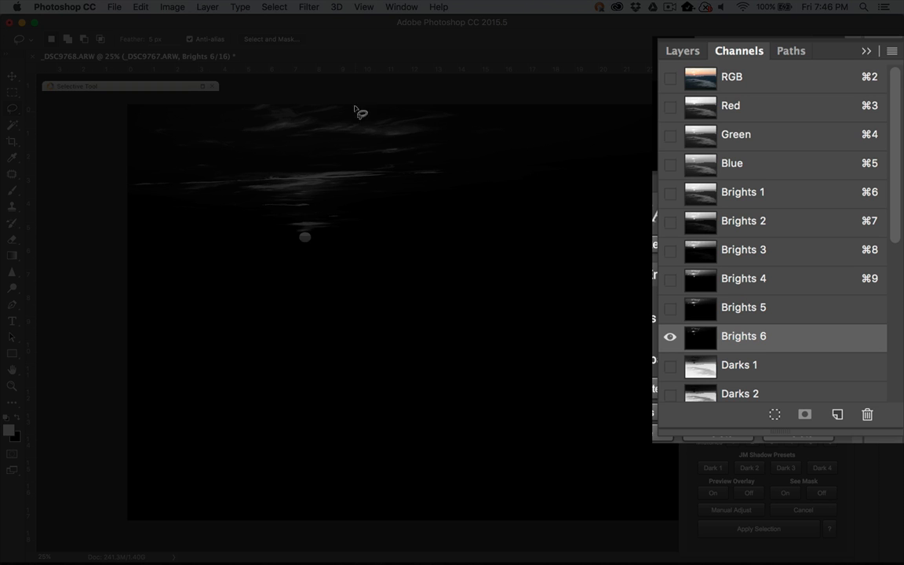
- Examine the Darks 1, Darks 6, Darks 5 and Darks 4 luminosity mask channels on the image
scroll(742, 284, "down", 10)
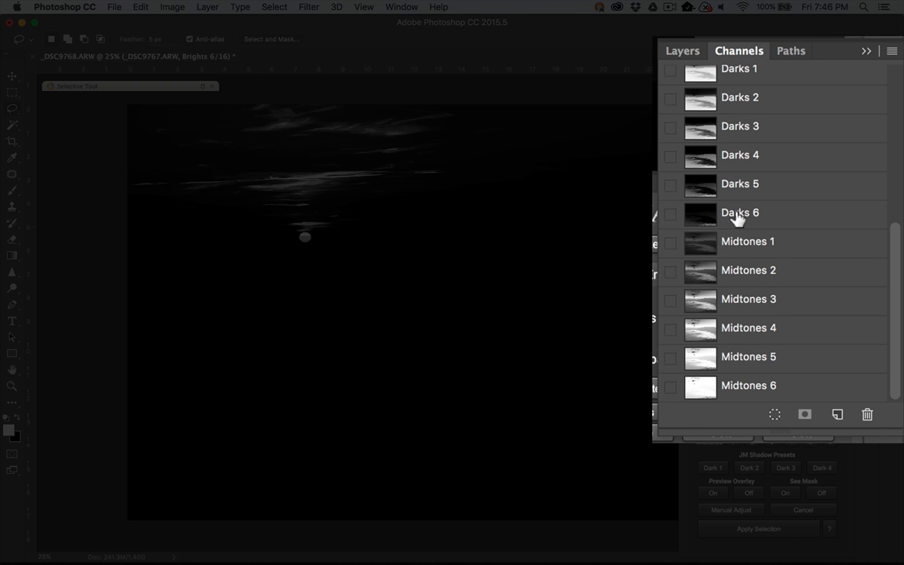
scroll(727, 117, "up", 3)
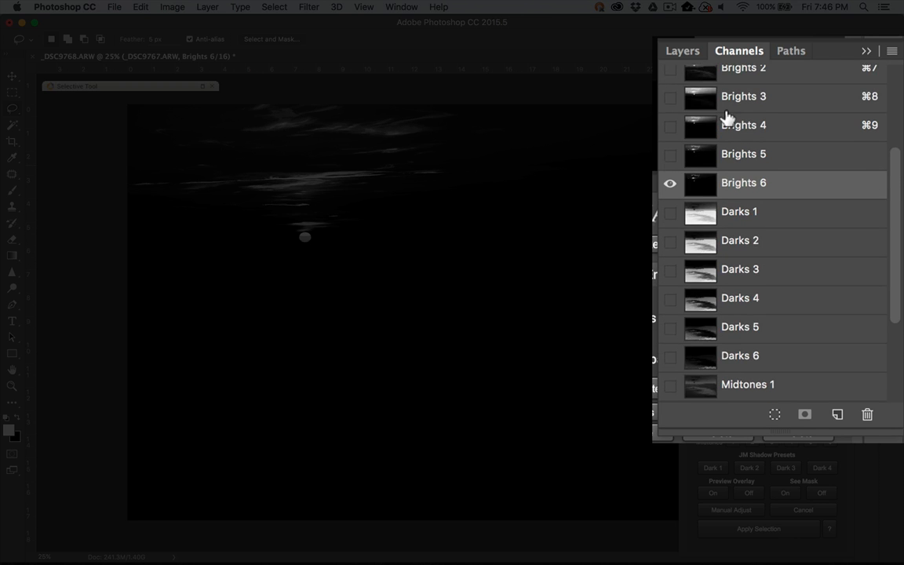
scroll(727, 116, "down", 2)
left_click(698, 157)
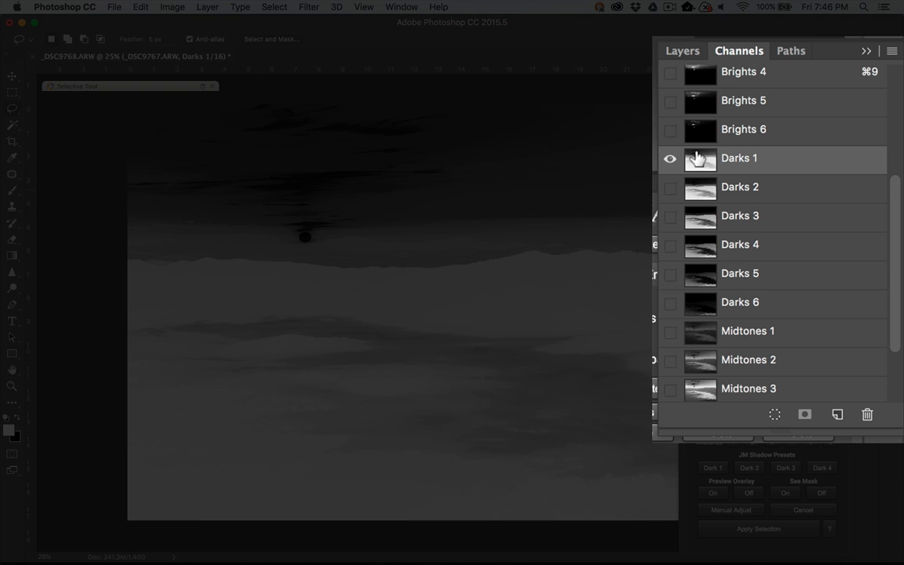
scroll(698, 157, "down", 3)
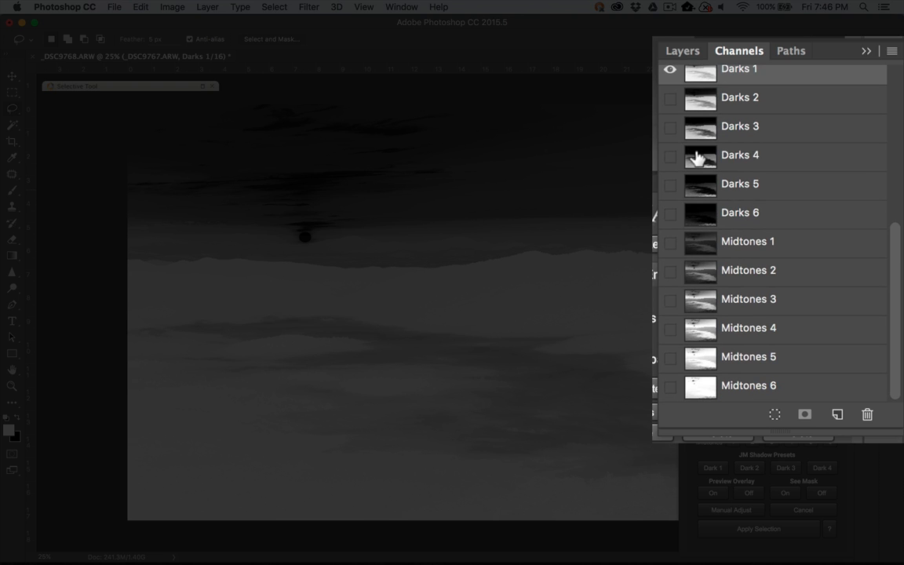
left_click(701, 213)
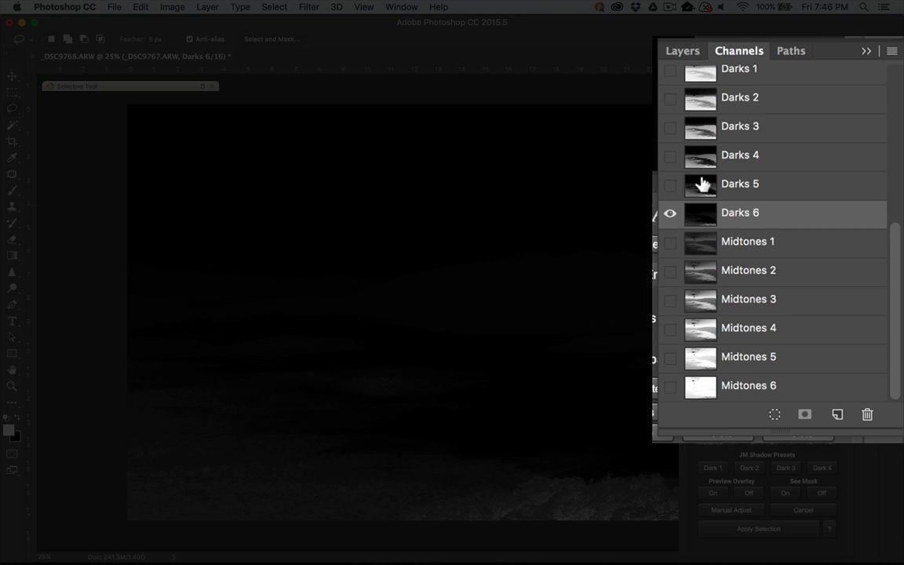
left_click(755, 206)
left_click(755, 188)
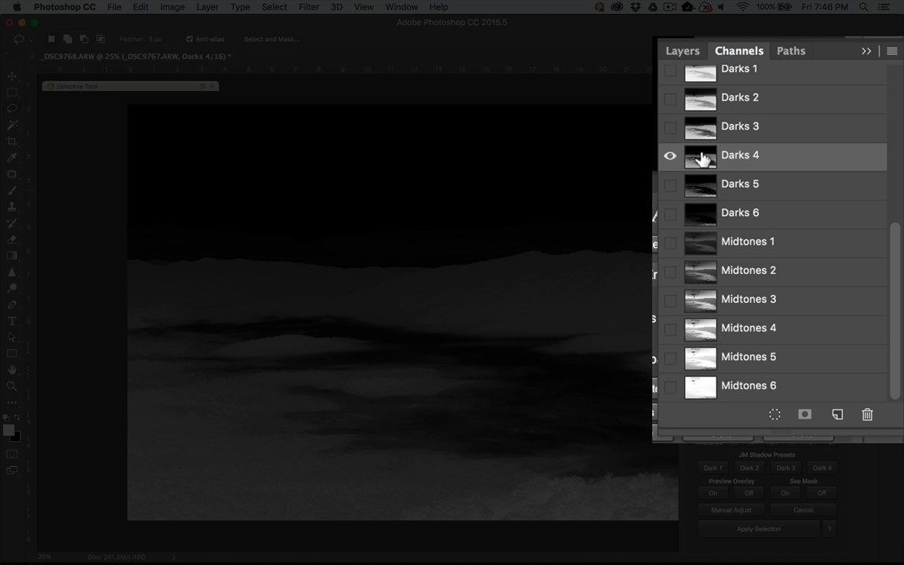
- Examine the Midtones 1, 2, 3, 5 and 6 luminosity mask channels on the image
left_click(708, 240)
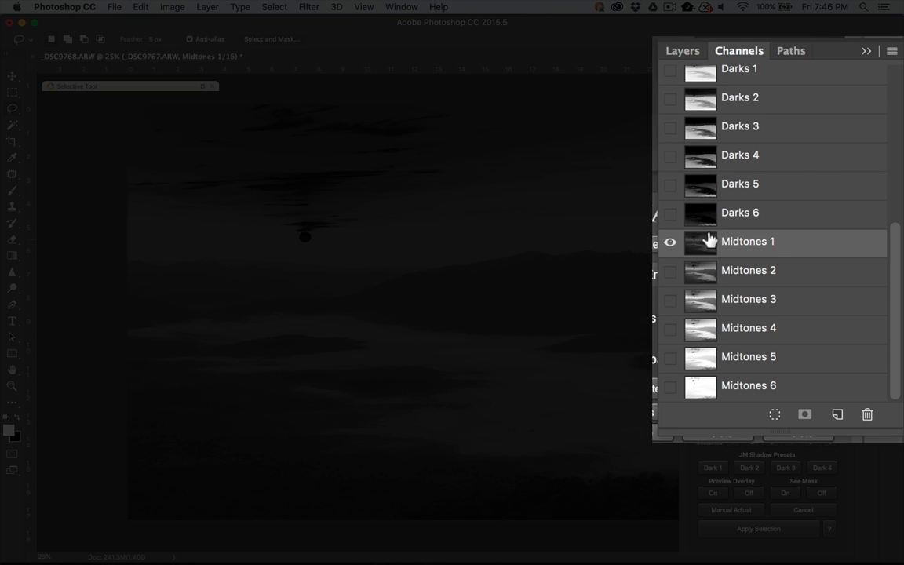
left_click(757, 260)
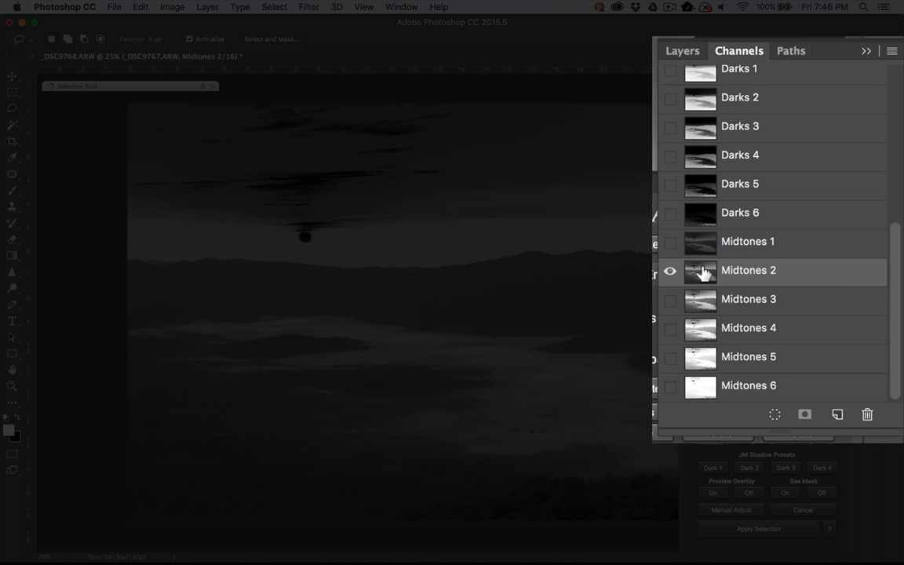
left_click(700, 306)
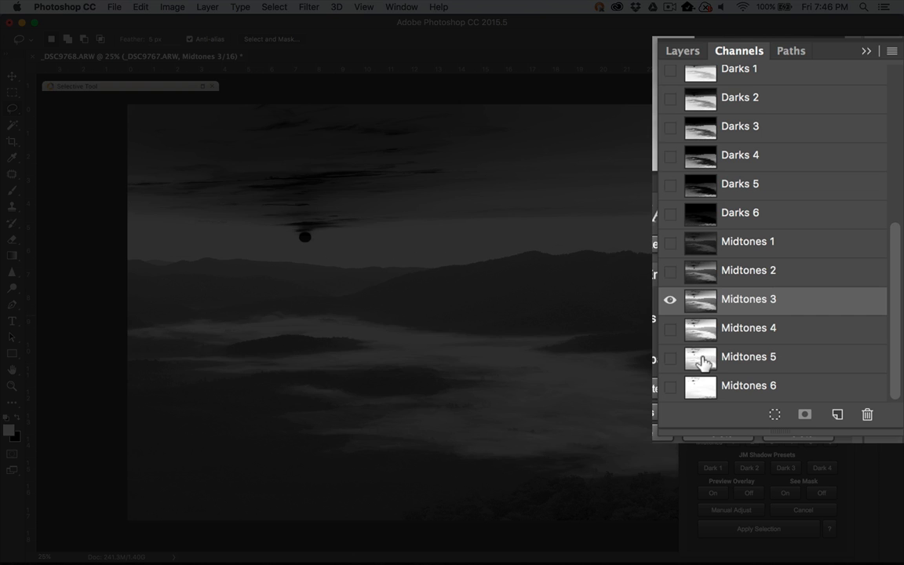
left_click(703, 362)
left_click(702, 385)
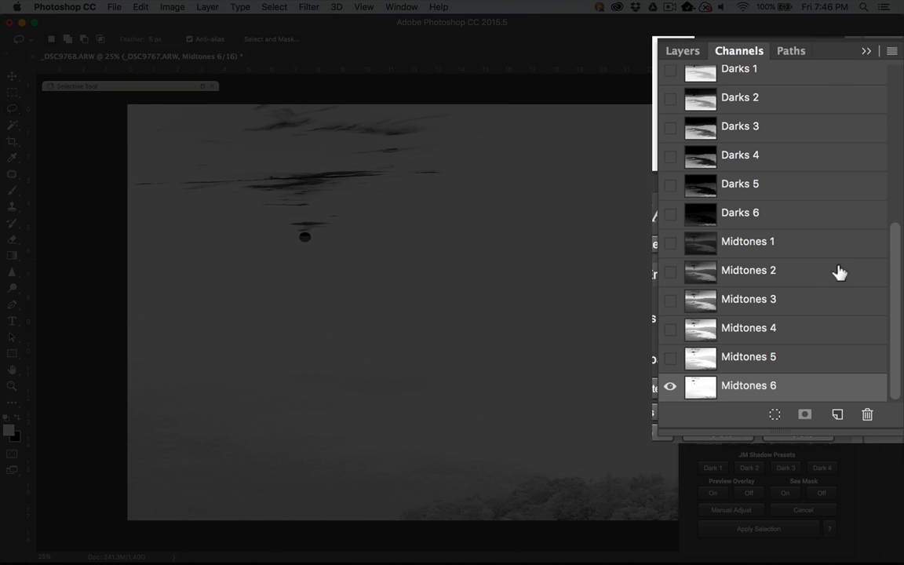
- Return the image from the Midtones 6 mask to the full-colour RGB composite view
left_click_drag(895, 286, 892, 115)
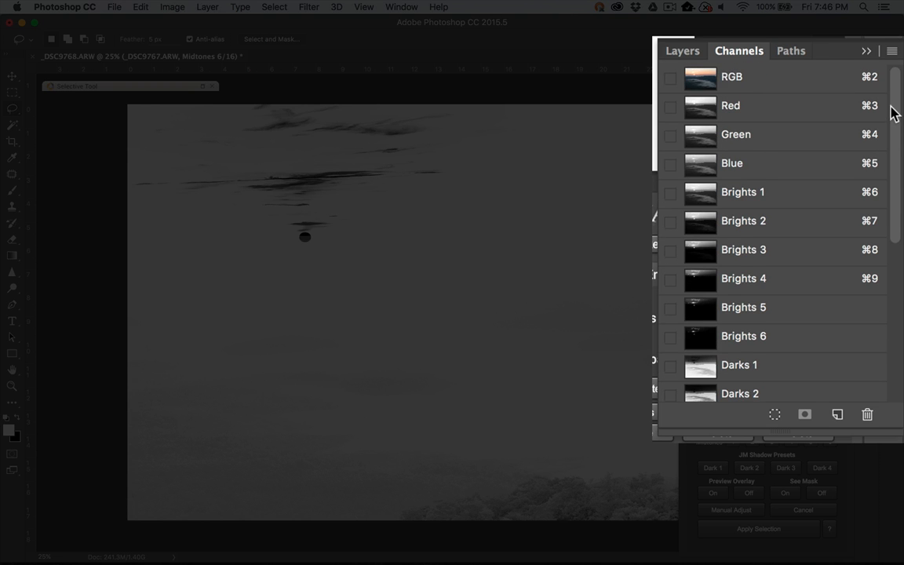
left_click(671, 76)
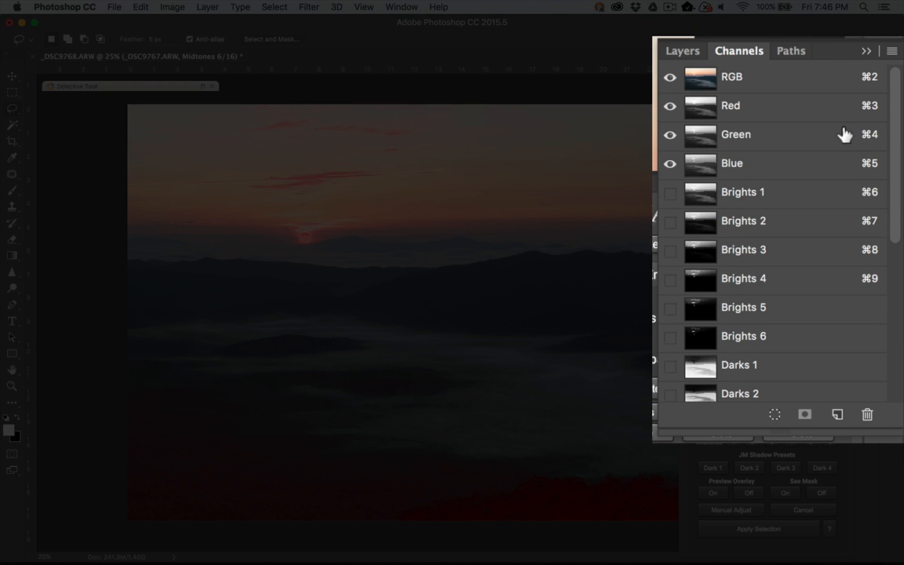
left_click_drag(897, 152, 894, 343)
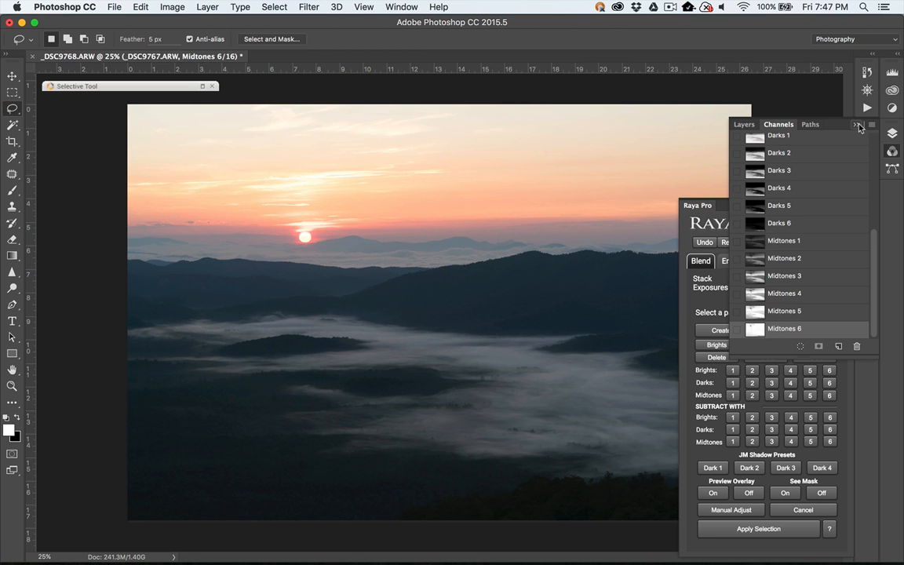
- Show the luminosity mask actions in Easy Panel, then bring up the Raya Pro luminosity mask controls
left_click(867, 248)
left_click(867, 246)
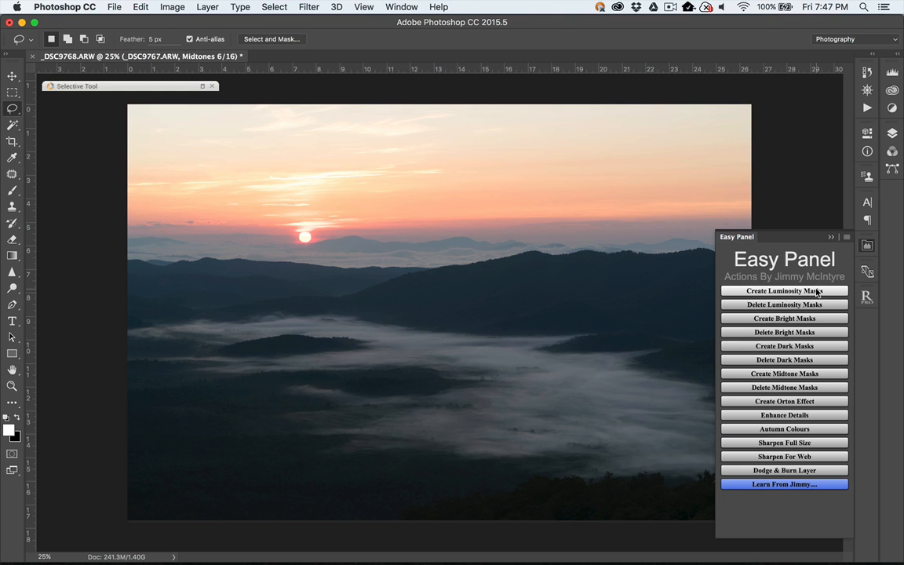
left_click(868, 299)
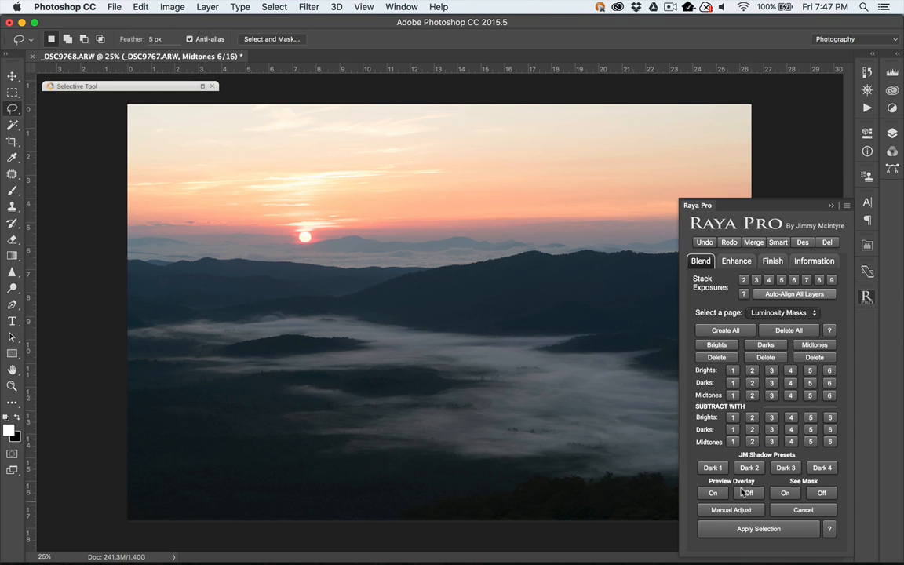
- Load the Midtones 1 and Midtones 2 mask selections with Raya Pro, then clear the selection
left_click(733, 396)
left_click(754, 397)
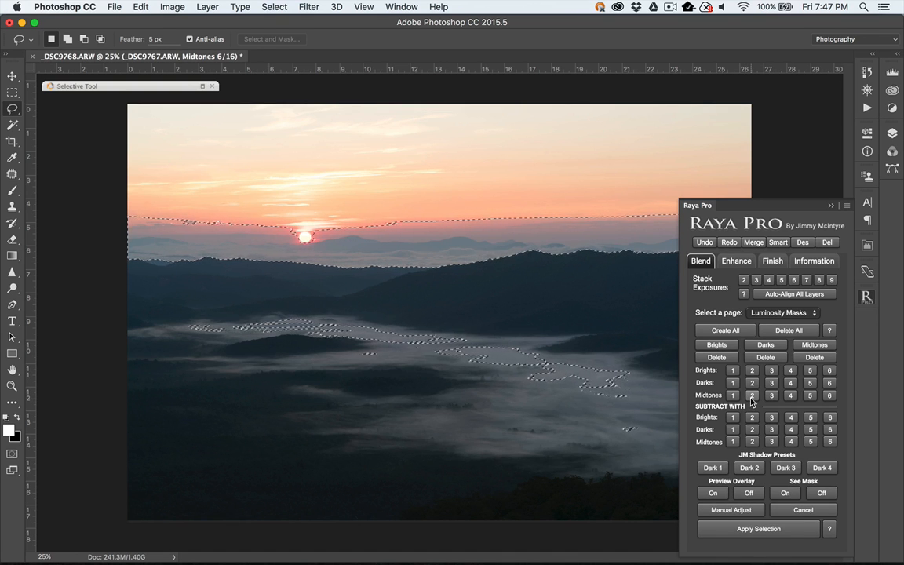
key("super+d")
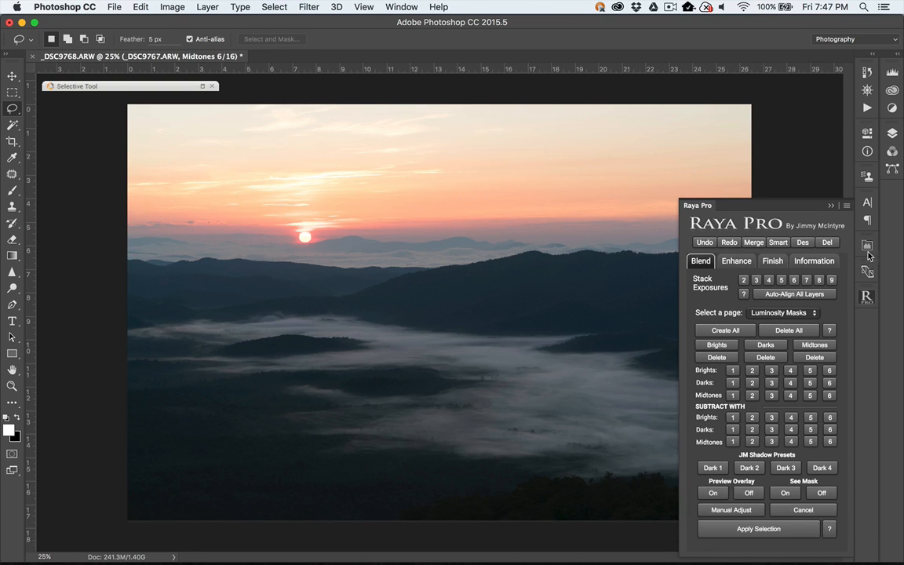
- Load the Midtones 2 luminosity mask as a selection directly from its channel
left_click(868, 247)
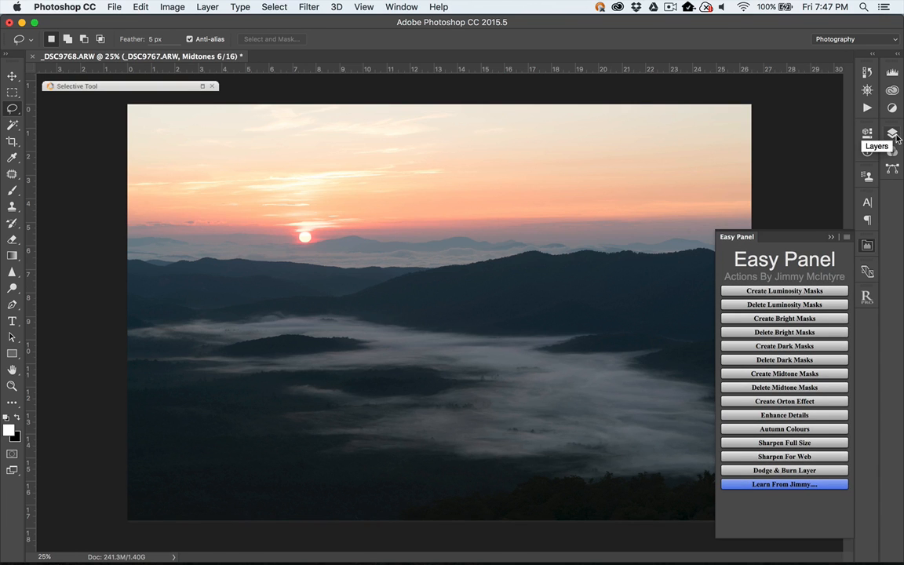
left_click(867, 298)
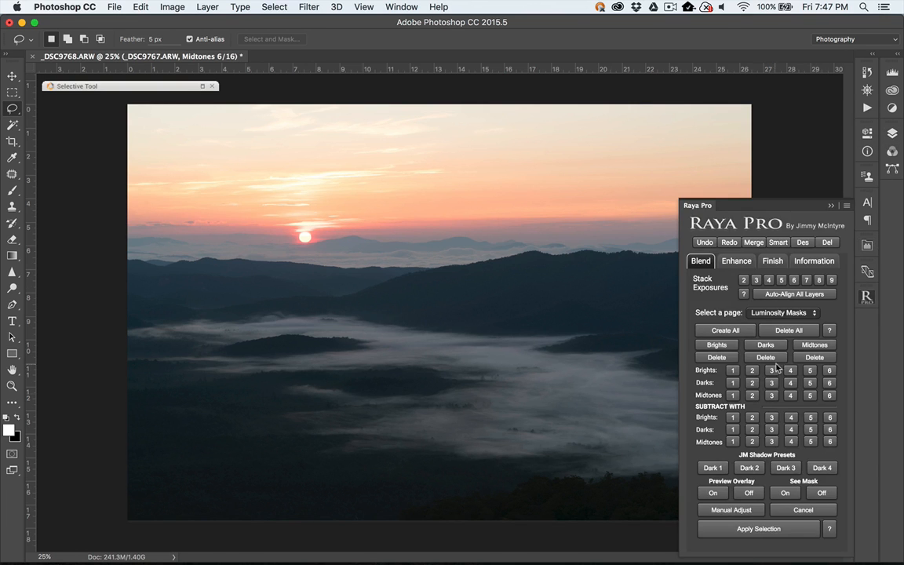
left_click(893, 134)
left_click(778, 124)
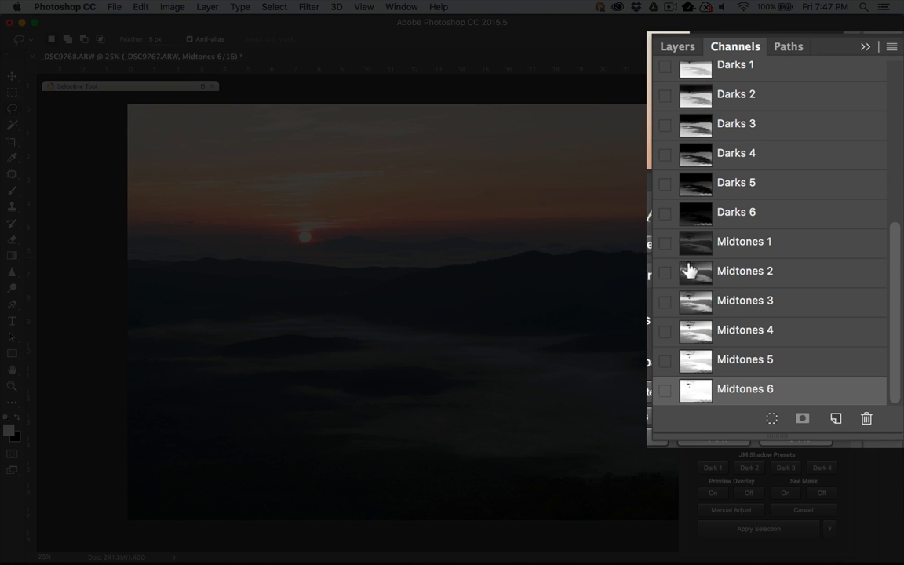
key("super")
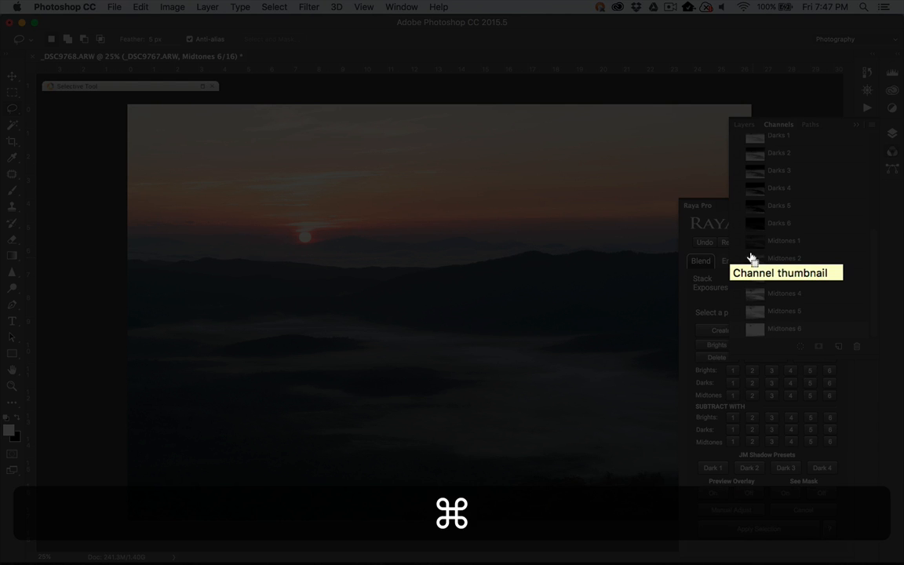
left_click(752, 259, "super")
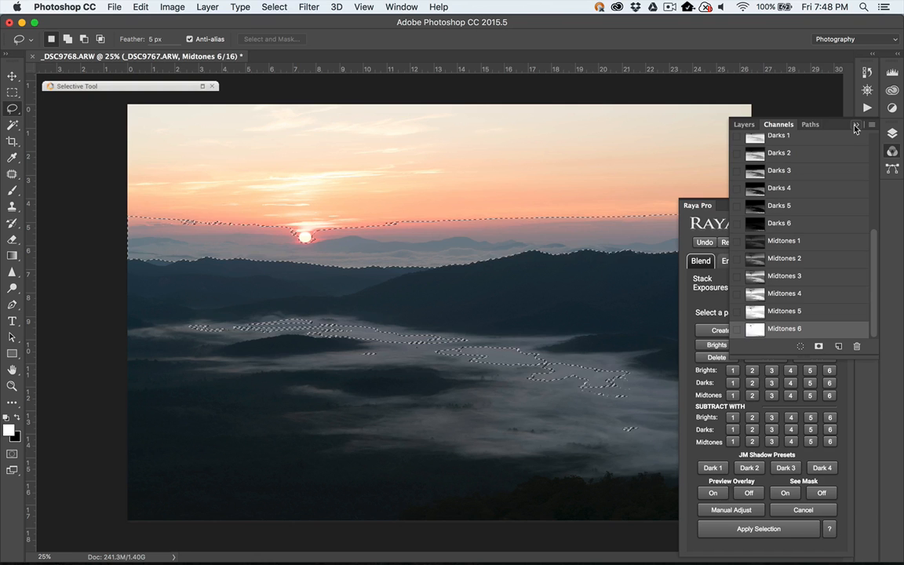
left_click(855, 126)
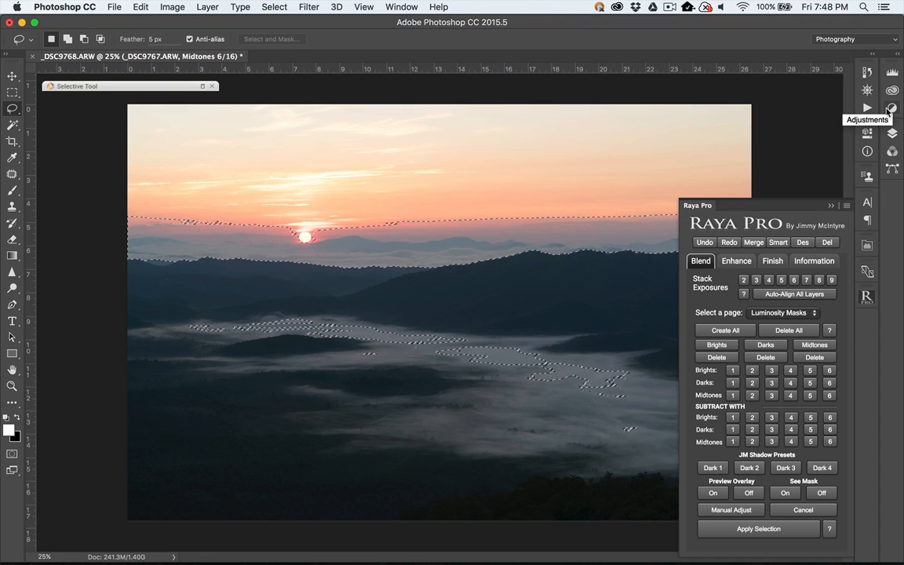
- Add a Curves adjustment layer masked by the active Midtones 2 selection
left_click(890, 110)
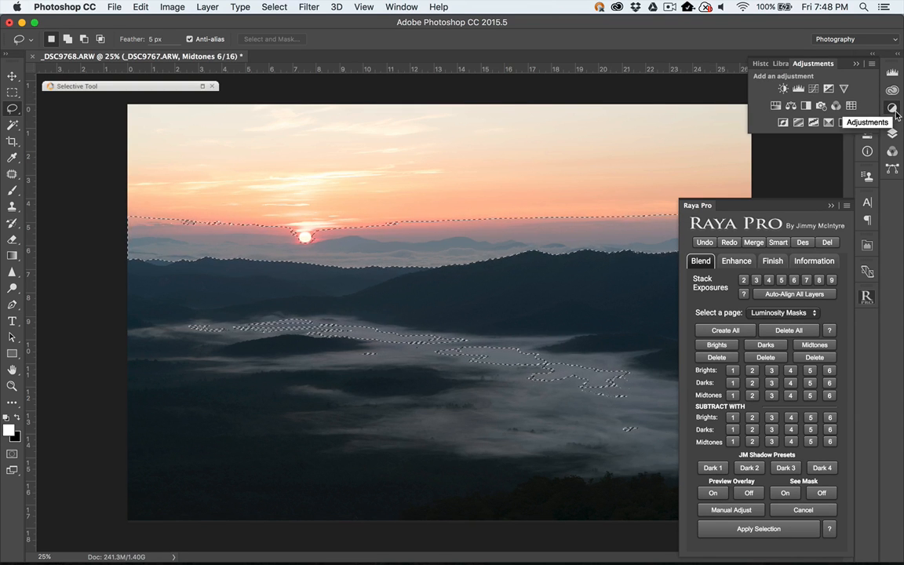
left_click(396, 6)
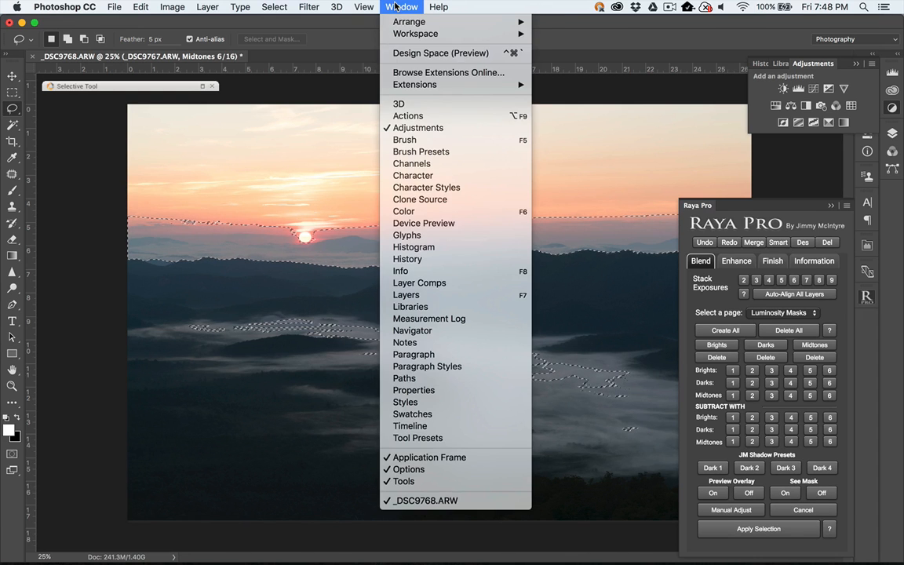
left_click(401, 6)
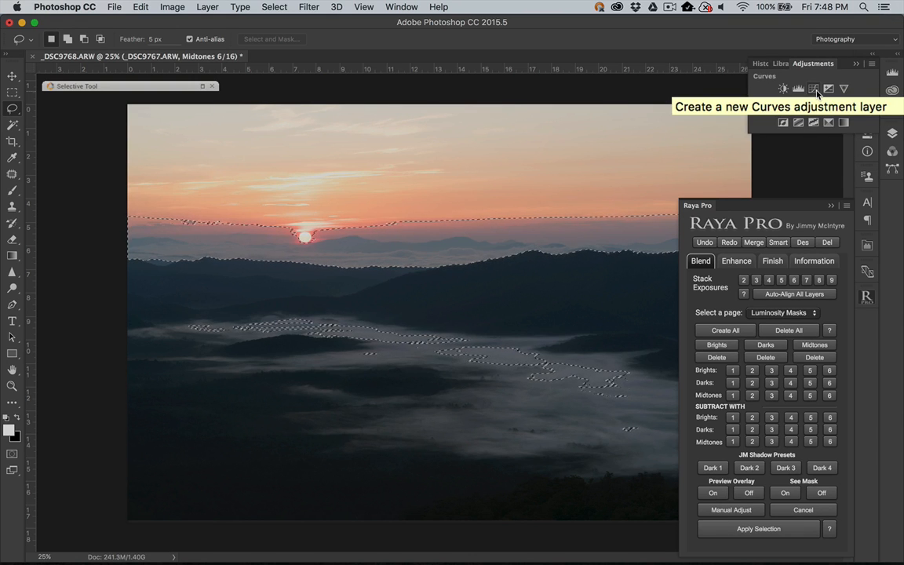
left_click(815, 90)
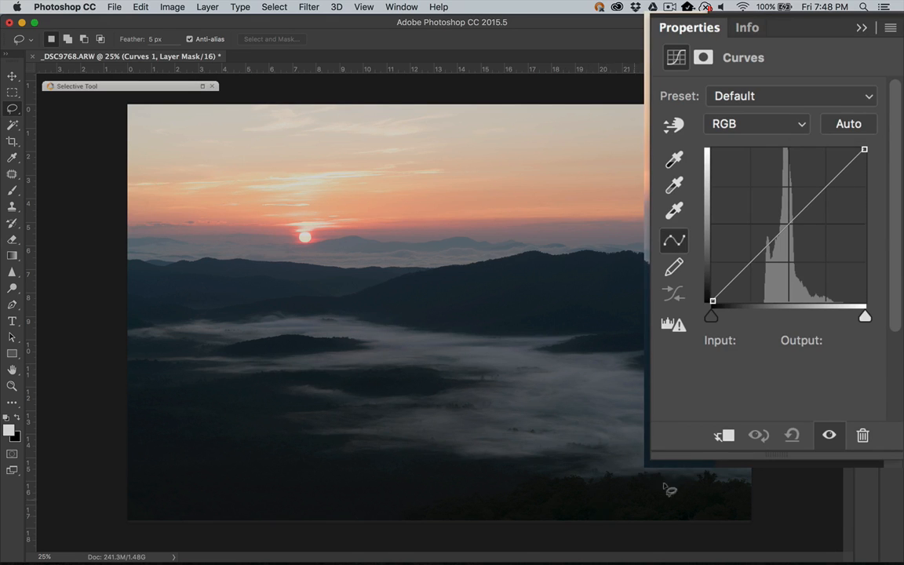
- Try the Strong Contrast, Darker, Increase Contrast and Lighter presets on the Curves adjustment layer
left_click(820, 99)
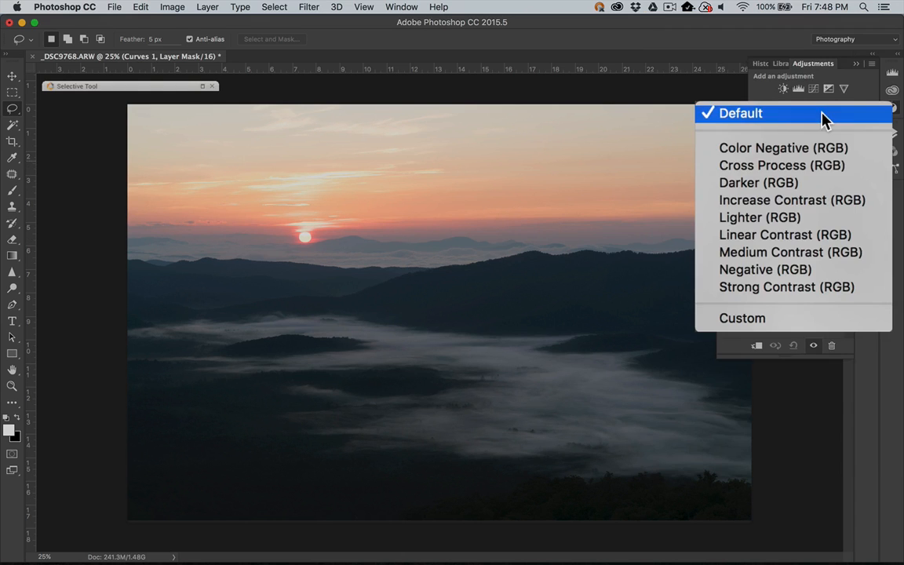
left_click(791, 287)
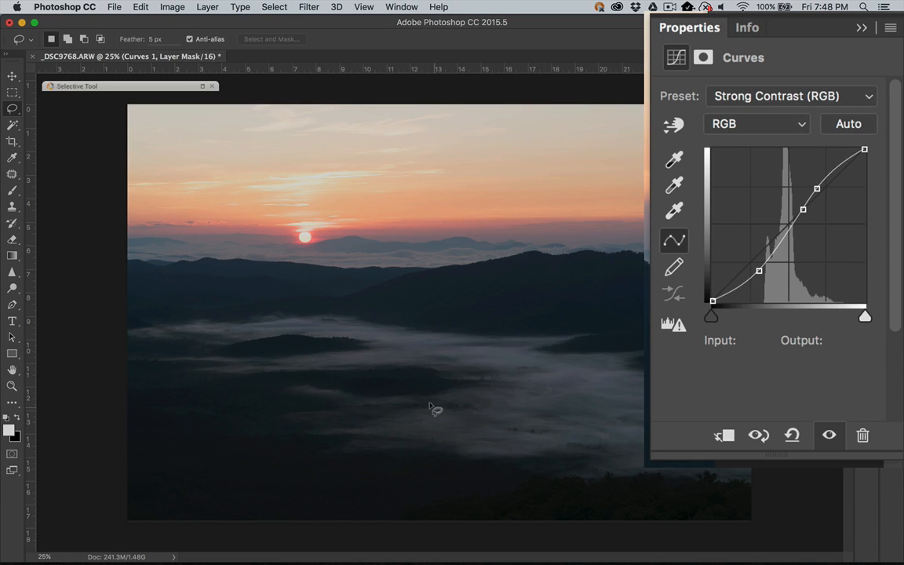
left_click(825, 99)
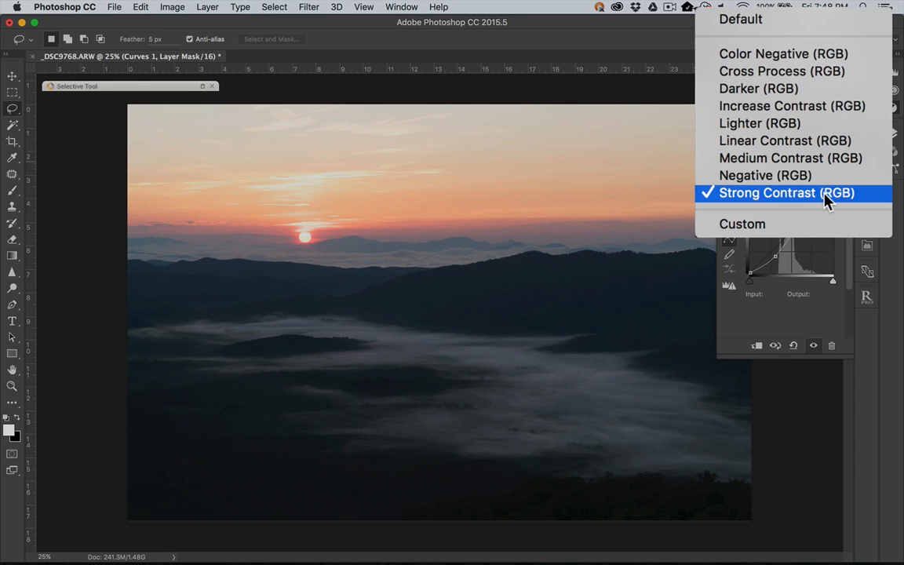
left_click(818, 93)
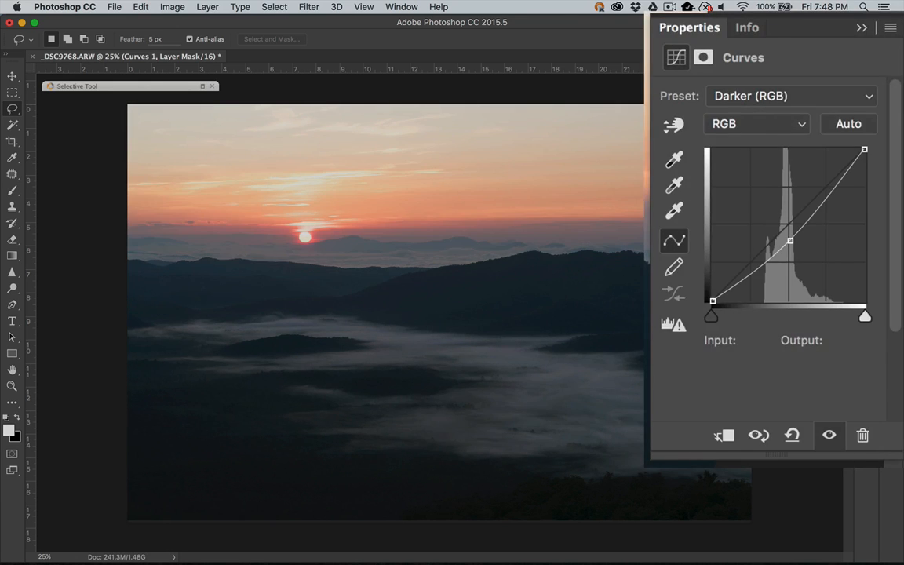
left_click(805, 92)
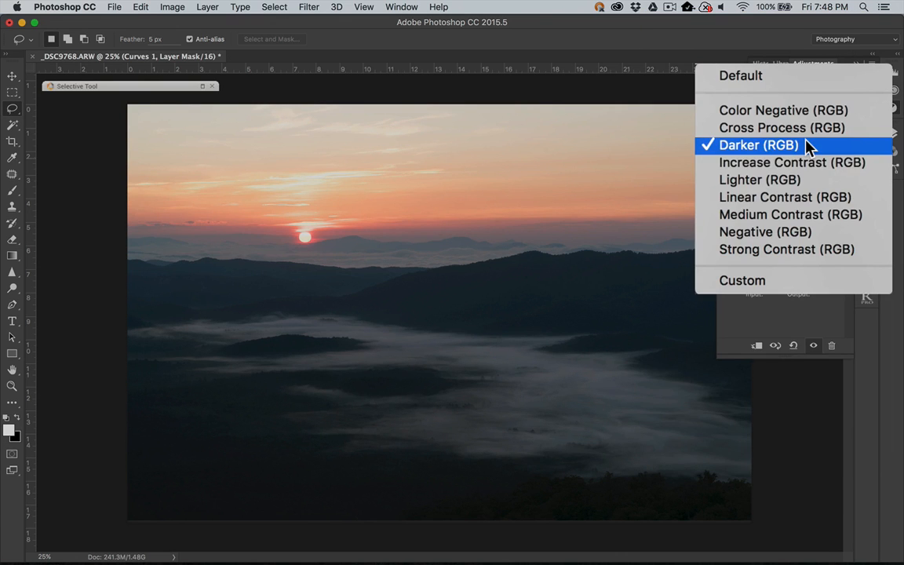
left_click(785, 162)
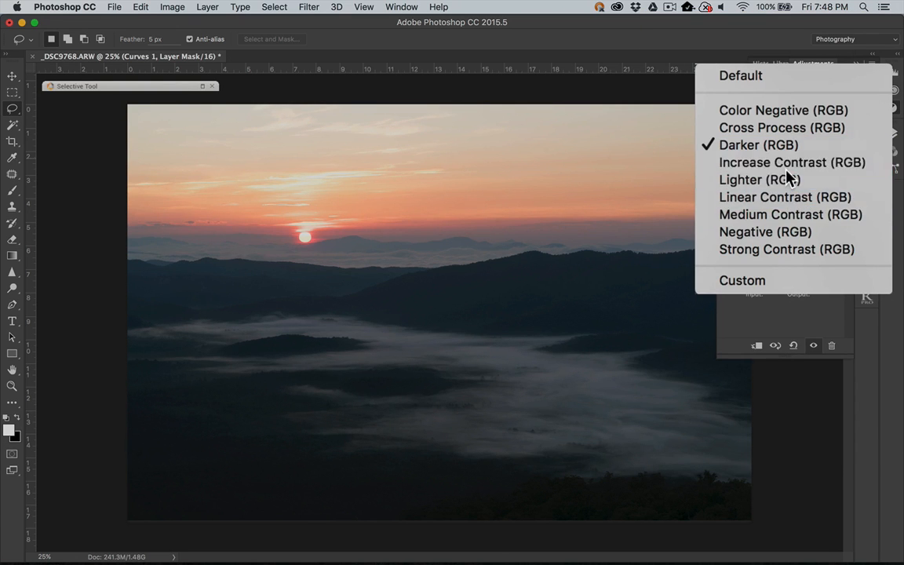
left_click(785, 97)
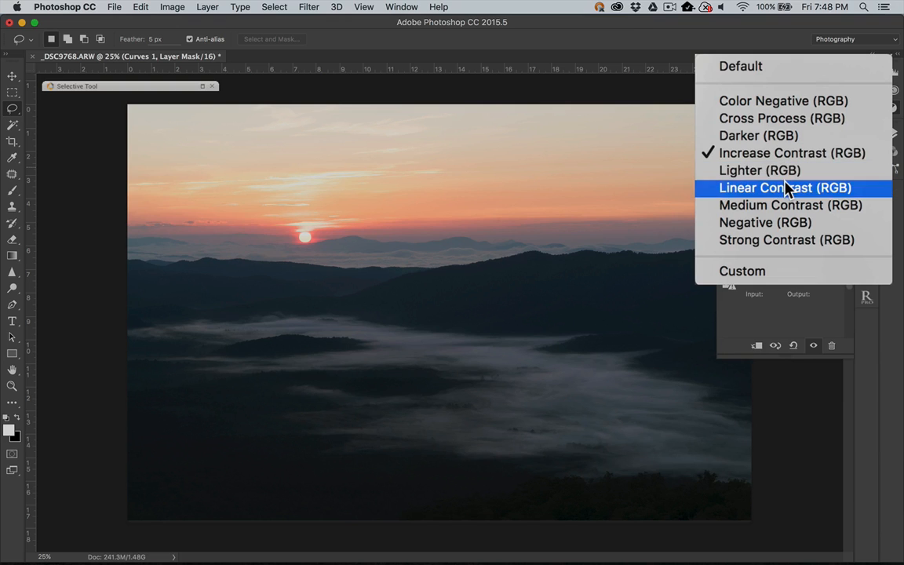
left_click(785, 172)
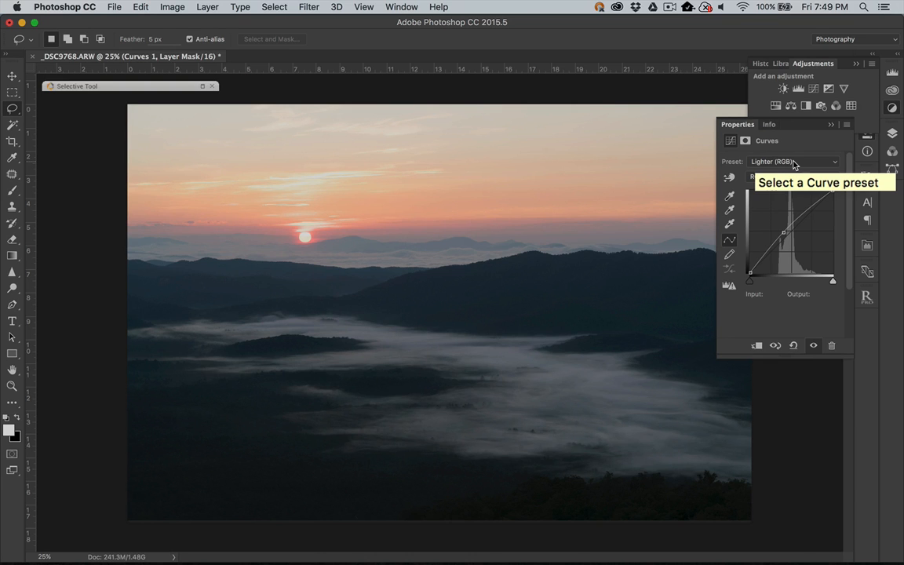
- Apply the Strong Contrast (RGB) preset to the curve and move its lower point to input 114, output 101
left_click(794, 163)
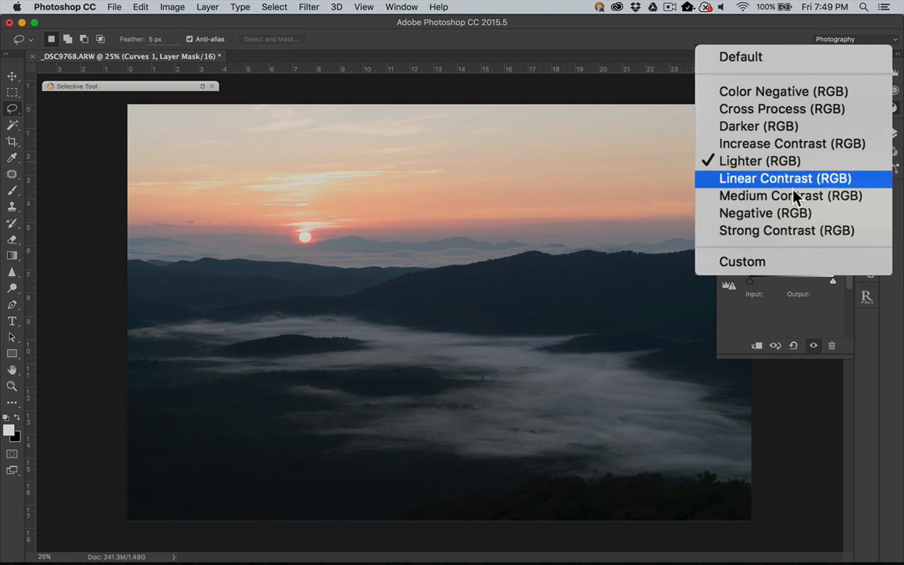
left_click(792, 230)
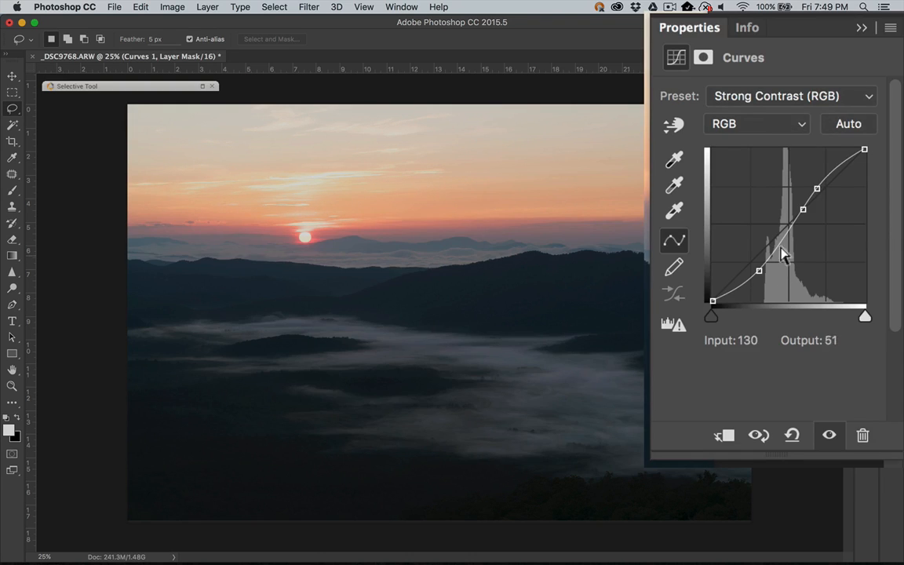
mouse_move(759, 271)
left_mouse_down()
mouse_move(759, 283)
mouse_move(756, 271)
left_mouse_up()
left_click_drag(758, 271, 781, 240)
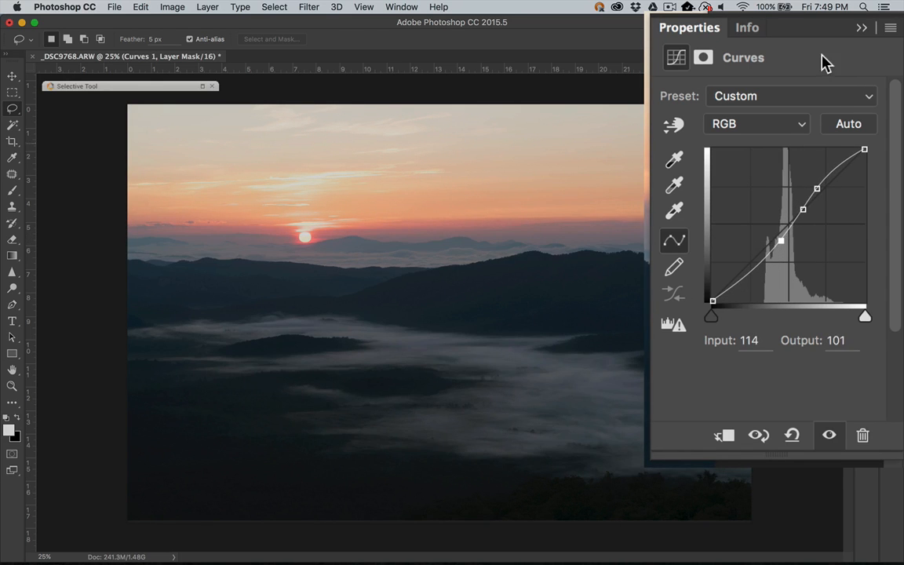
- Set the Curves adjustment to the Medium Contrast (RGB) preset and close its properties
left_click(824, 99)
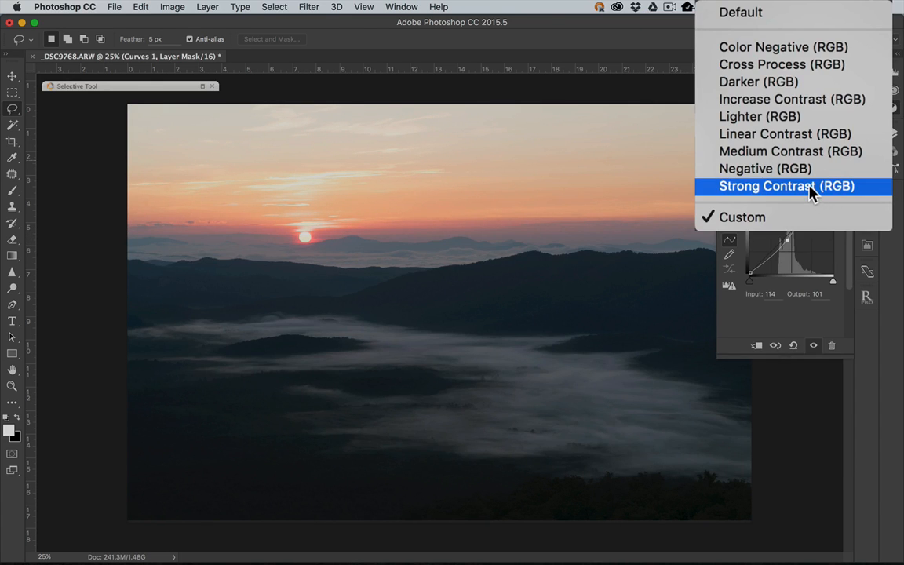
left_click(788, 151)
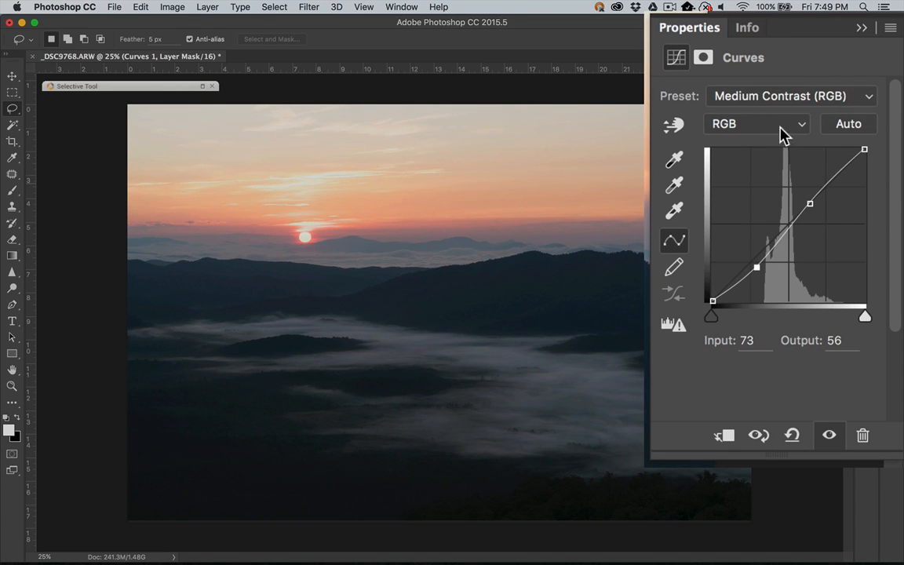
left_click(862, 28)
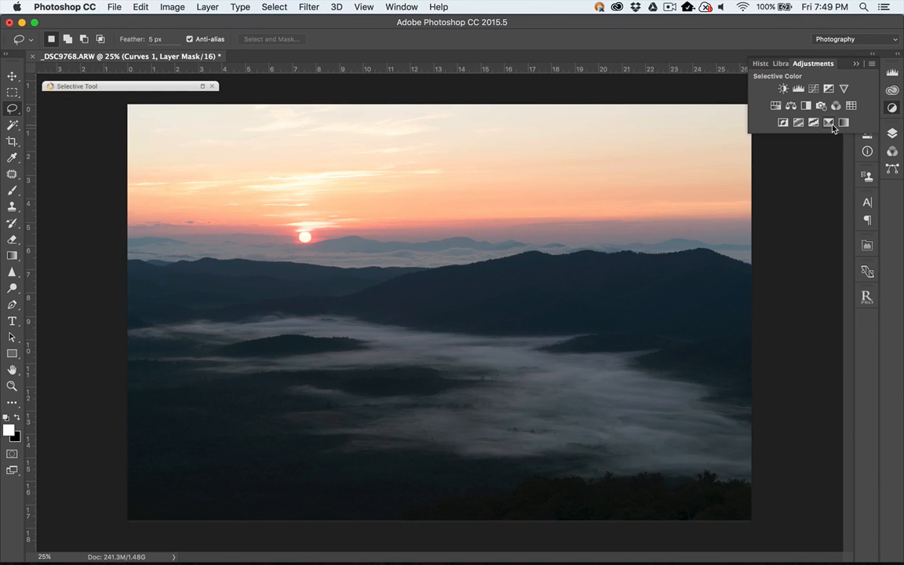
- Compare the Darks 2 and Darks 5 mask selections from Raya Pro and load Darks 2 as the active selection
left_click(867, 298)
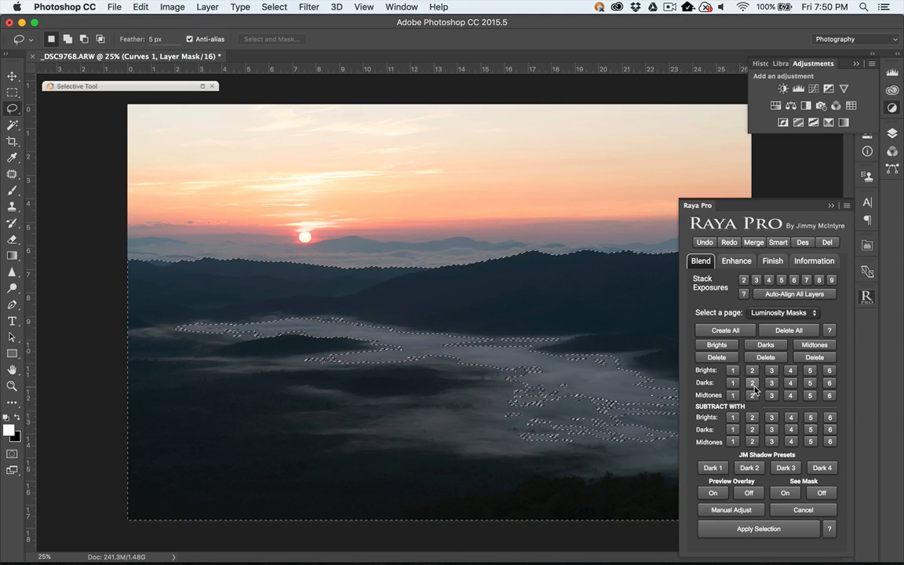
left_click(810, 383)
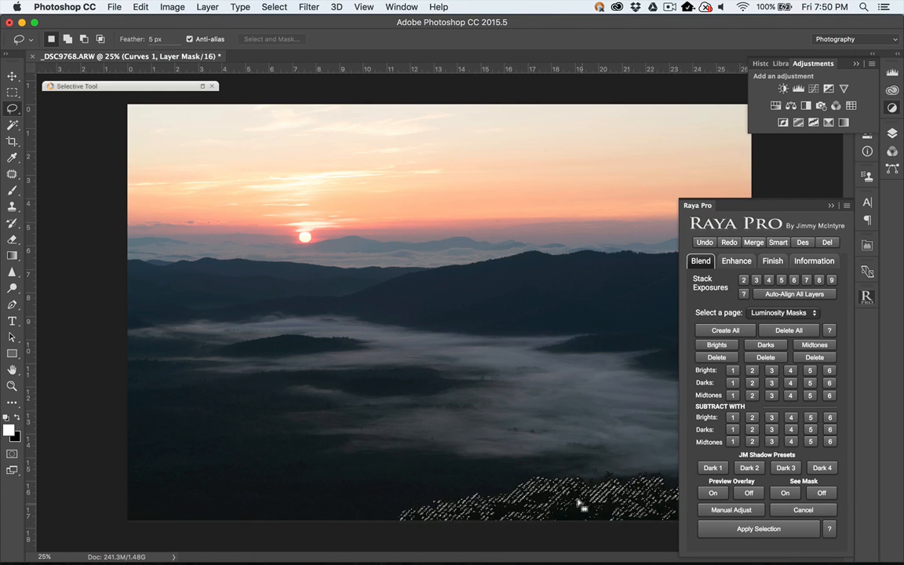
key("super+d")
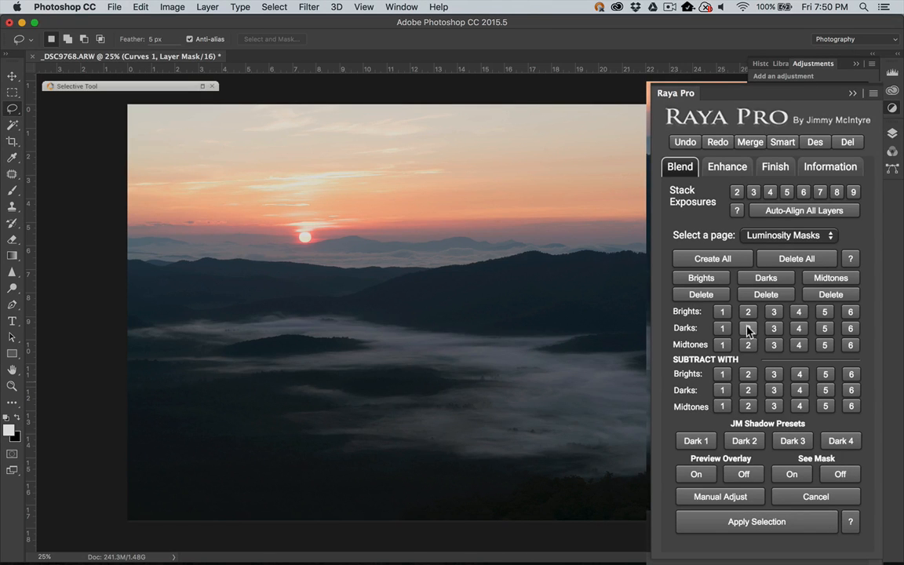
left_click(748, 329)
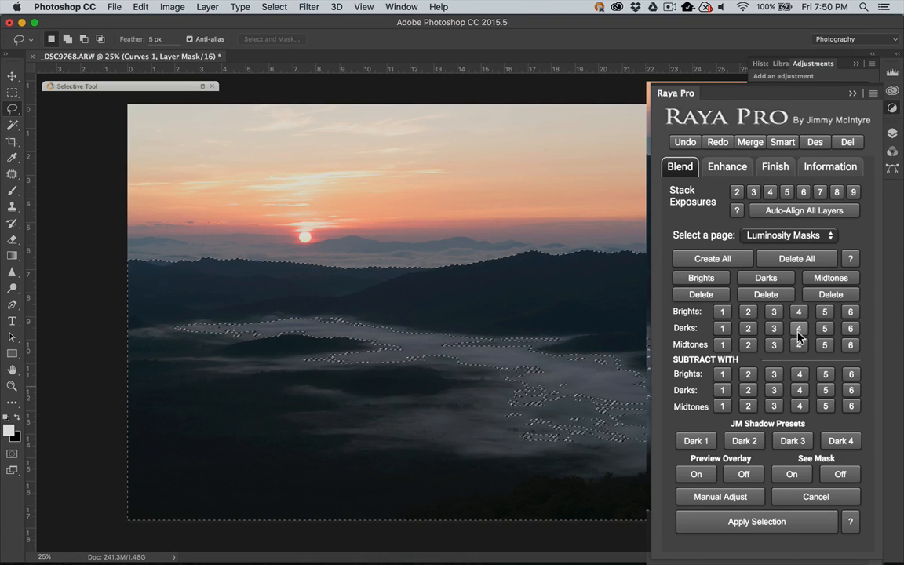
- Subtract Darks 5 from the Darks 2 selection and add a Curves adjustment layer with the Strong Contrast (RGB) preset
left_click(827, 394)
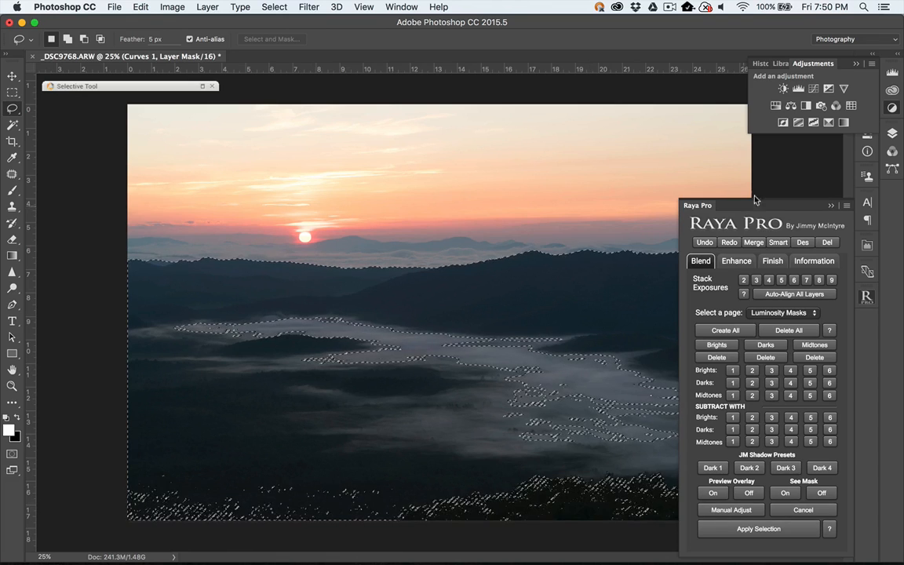
left_click(814, 90)
left_click(808, 161)
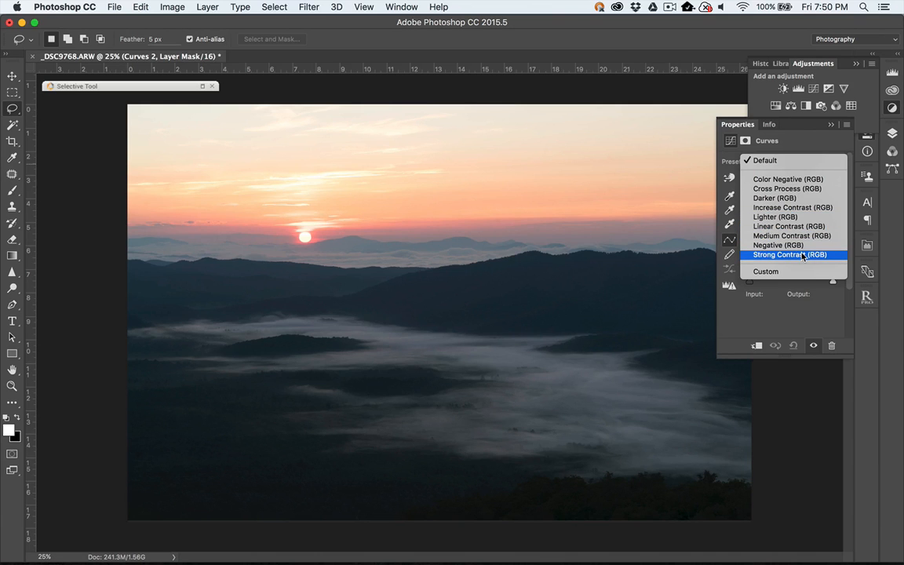
left_click(802, 255)
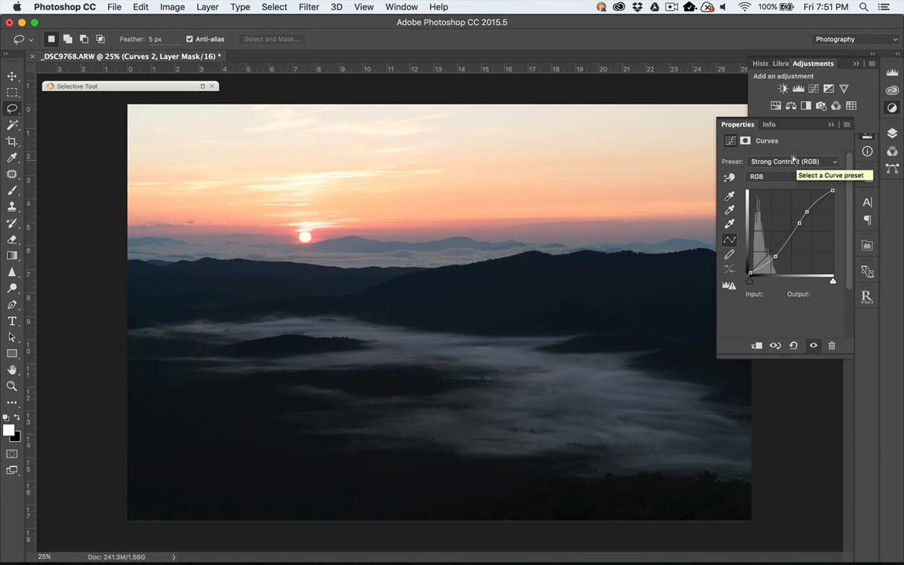
- Apply the Lighter (RGB) preset and reshape the curve through input 45, output 64 and input 74, output 98
left_click(794, 159)
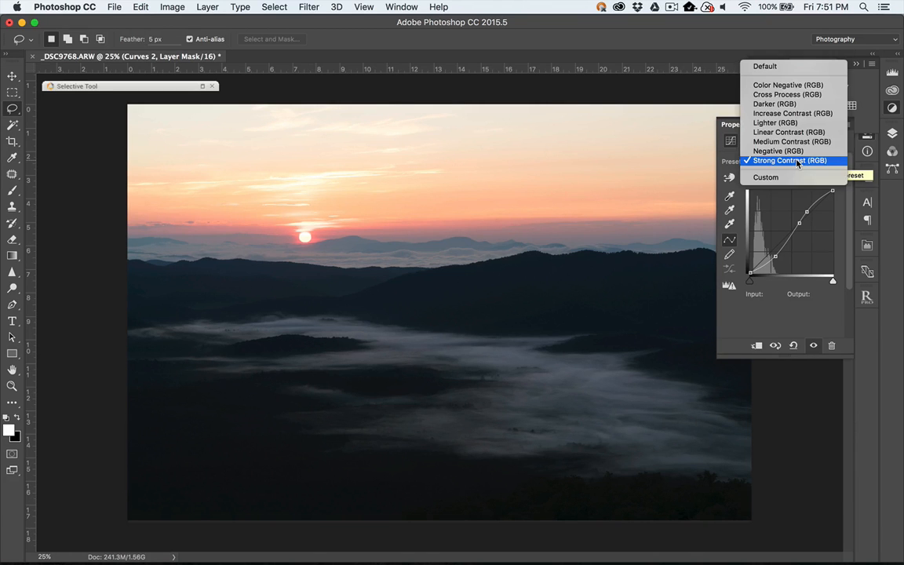
left_click(791, 124)
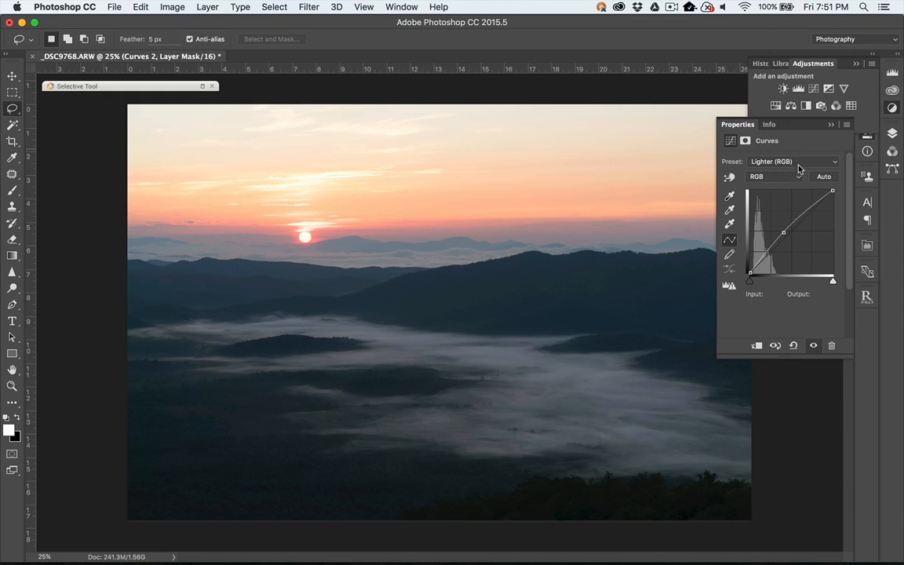
left_click_drag(783, 231, 777, 228)
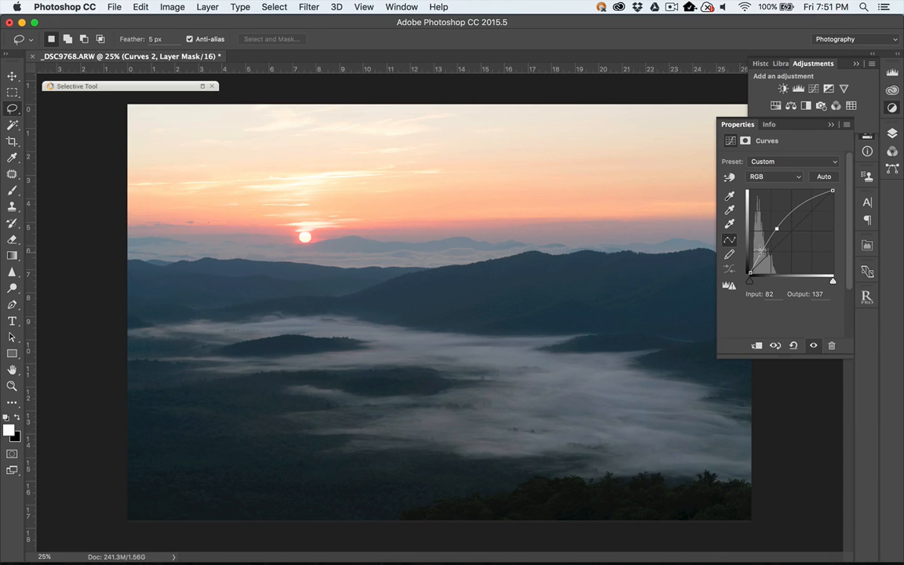
left_click_drag(761, 252, 765, 251)
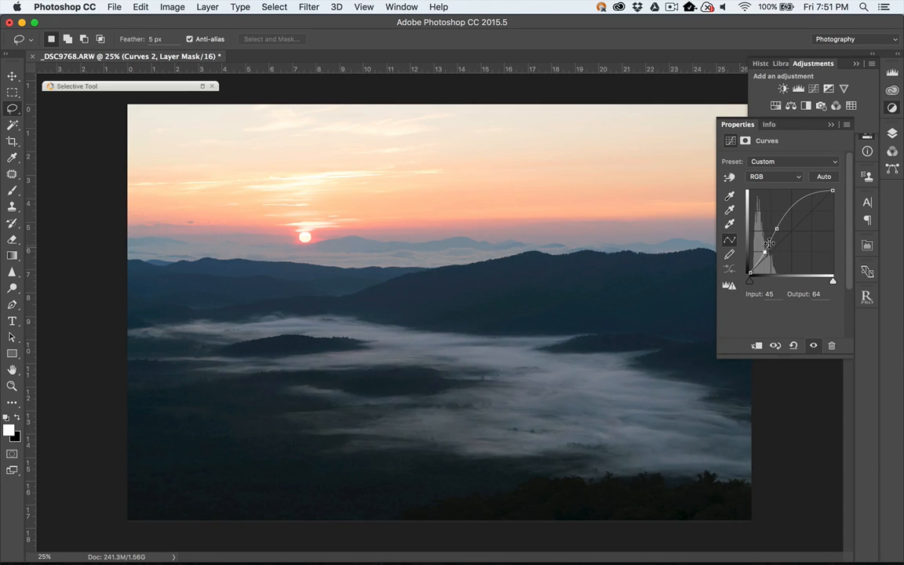
left_click(775, 229)
left_click_drag(774, 228, 773, 235)
mouse_move(772, 237)
left_mouse_down()
mouse_move(769, 245)
mouse_move(802, 201)
mouse_move(770, 243)
mouse_move(773, 234)
left_mouse_up()
left_click_drag(772, 235, 773, 237)
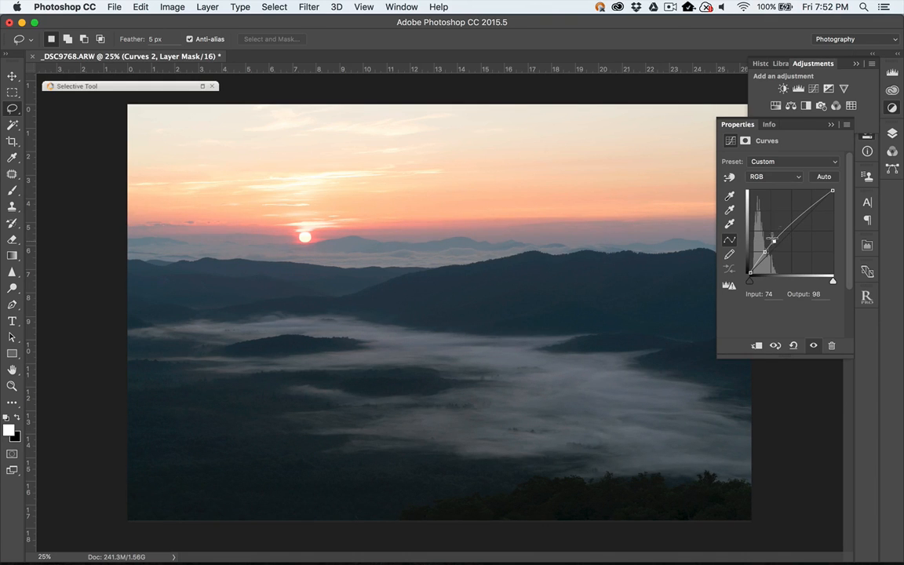
left_click(831, 125)
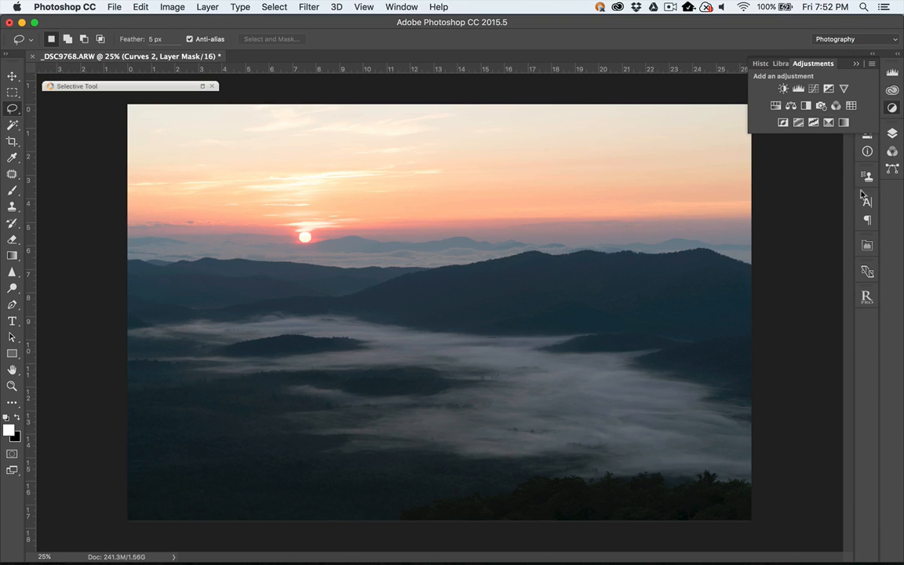
- Load Darks 2 minus Darks 5 as a selection and add a Curves adjustment layer with the Darker (RGB) preset
left_click(866, 297)
left_click(732, 394)
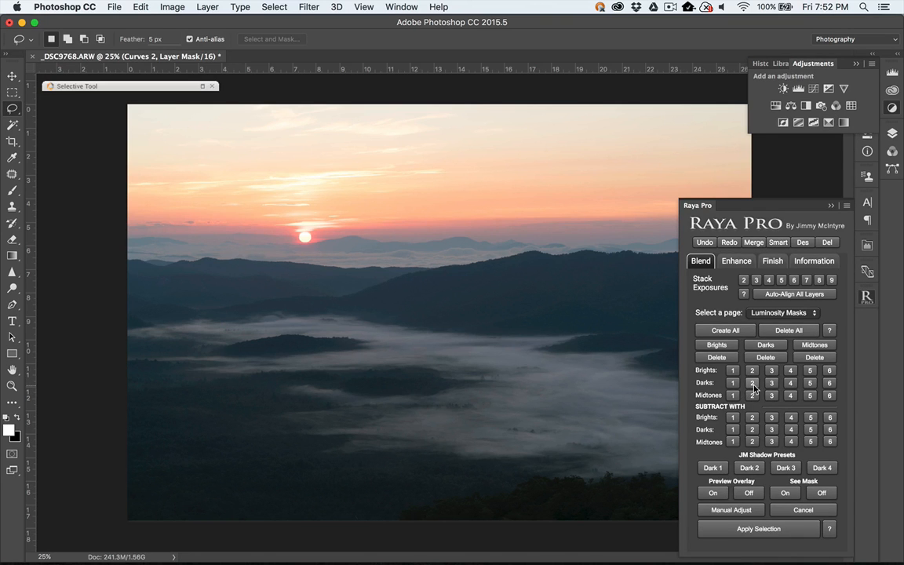
left_click(809, 442)
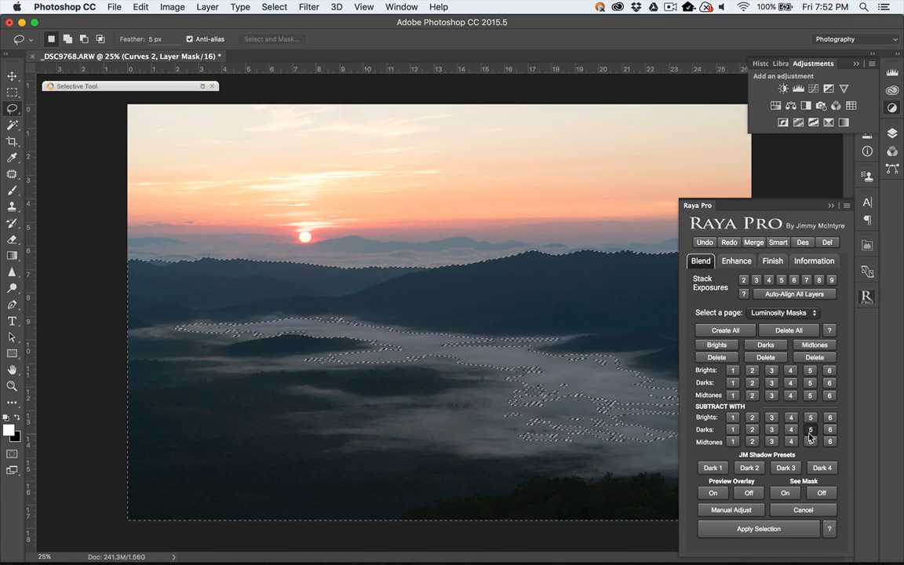
left_click(814, 89)
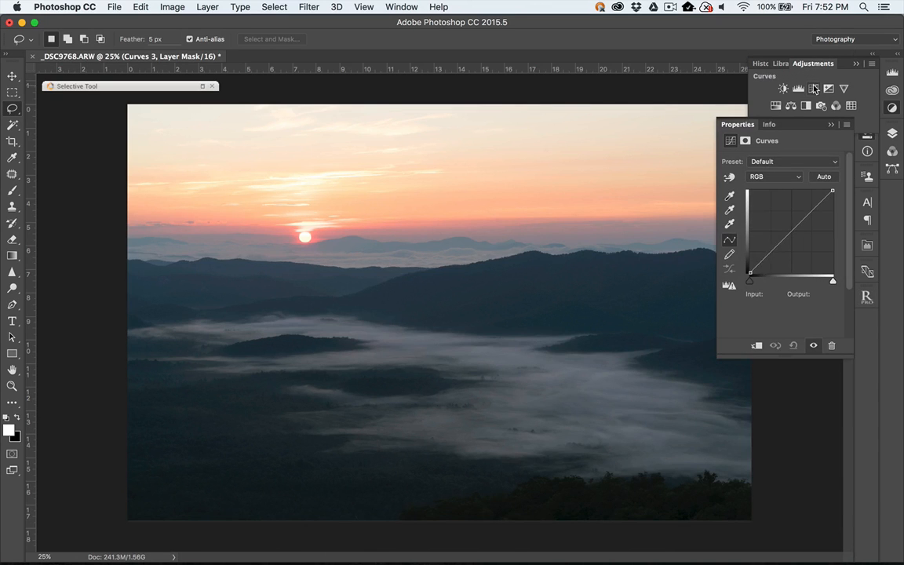
left_click(782, 161)
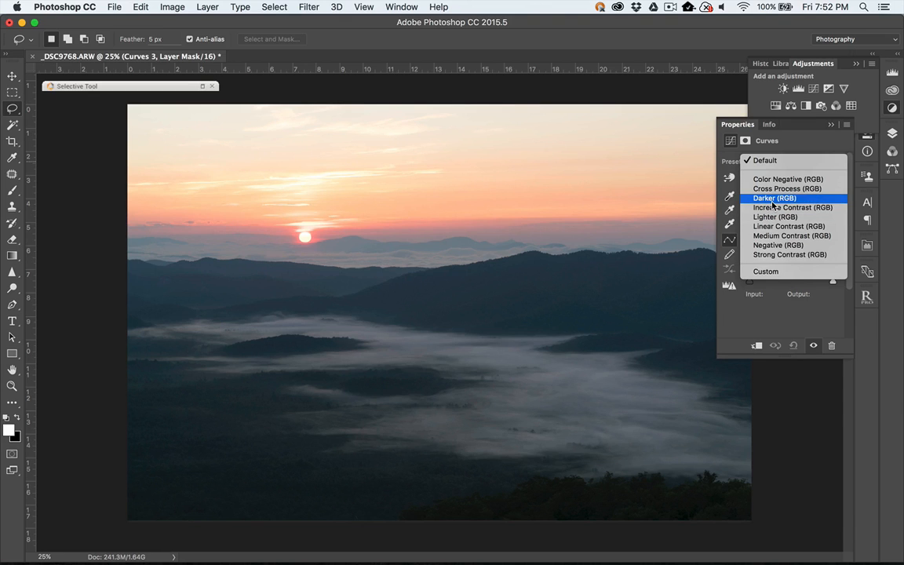
left_click(774, 201)
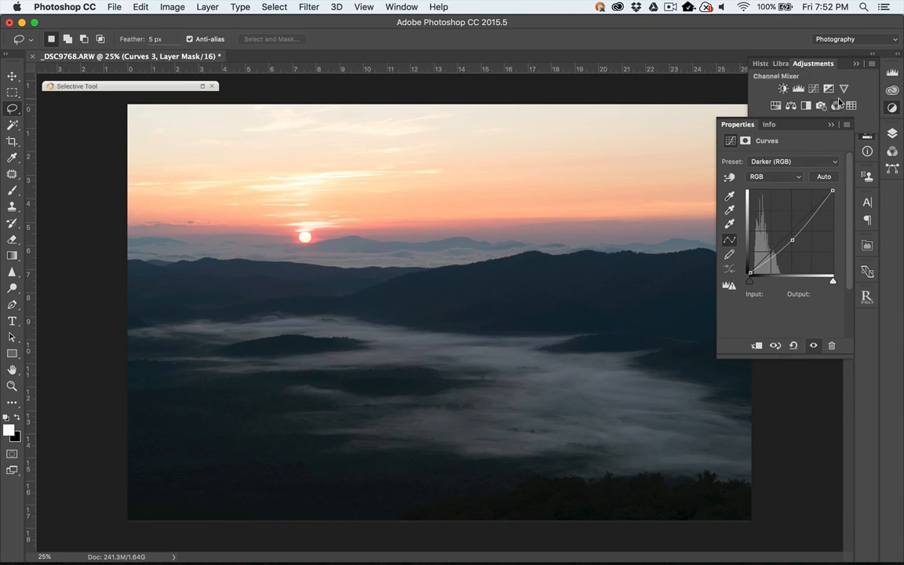
left_click(831, 125)
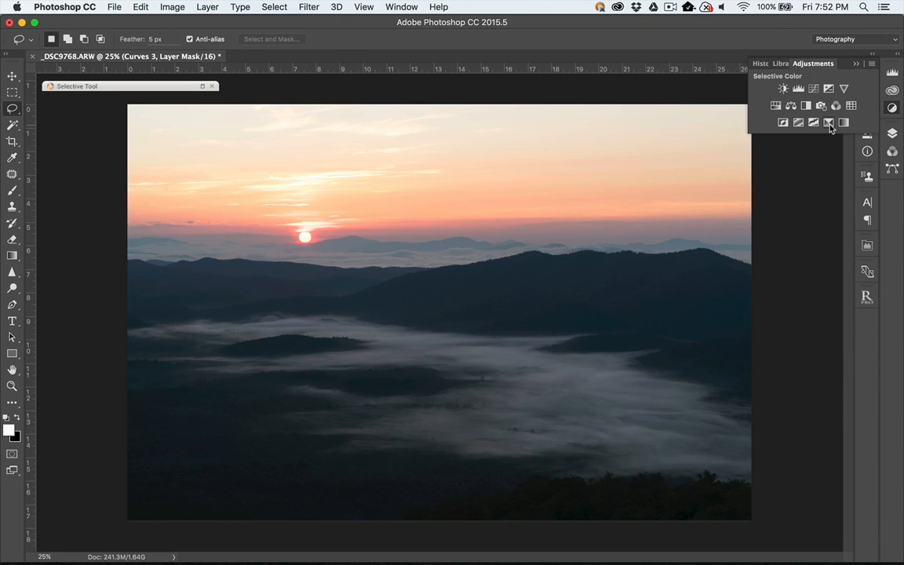
- Rename the Curves 1, Curves 2 and Curves 3 layers as Midtones, Lighten Darks and Darken Darks
left_click(894, 135)
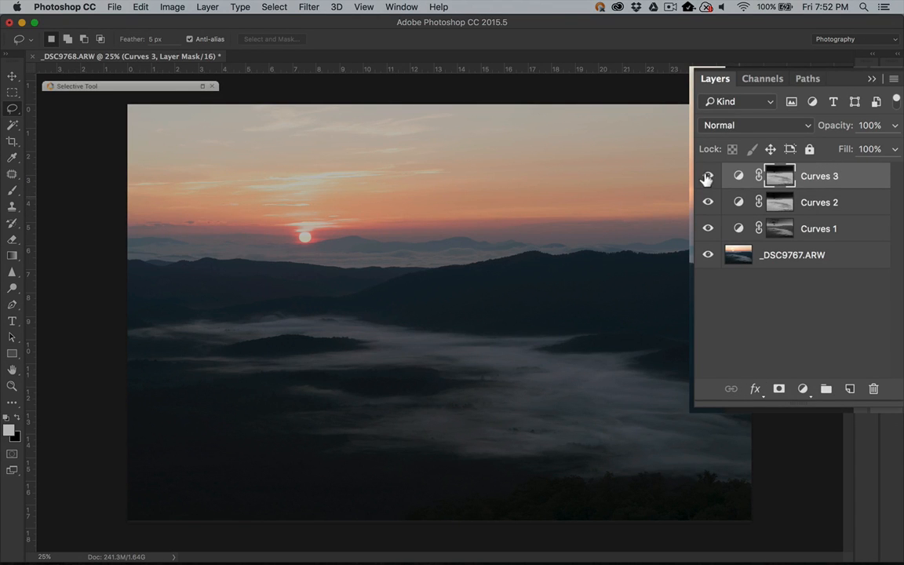
left_click(738, 195)
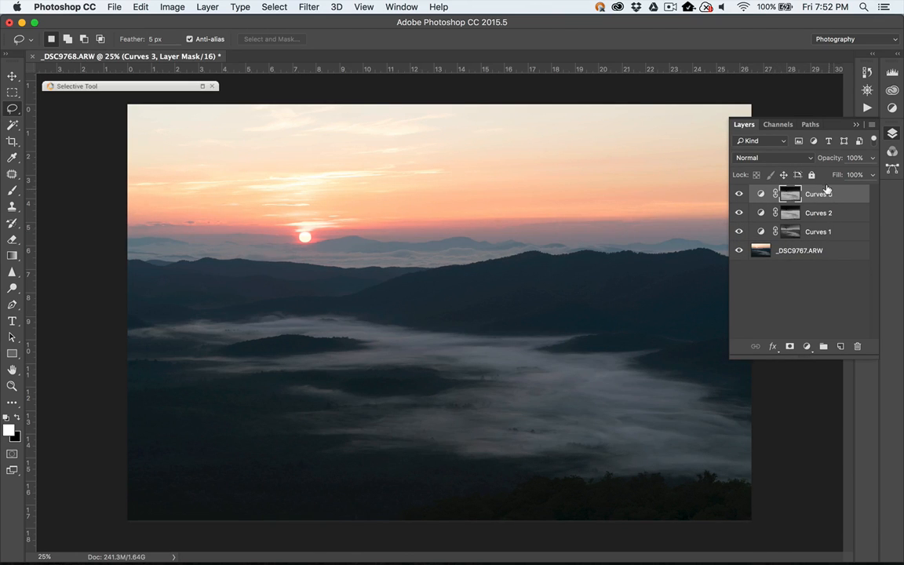
double_click(821, 229)
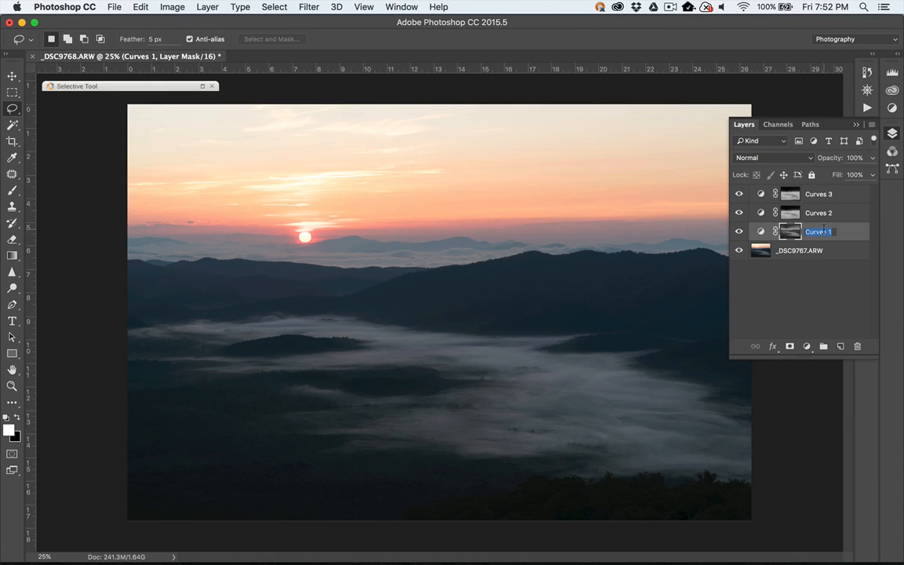
type("Midtones")
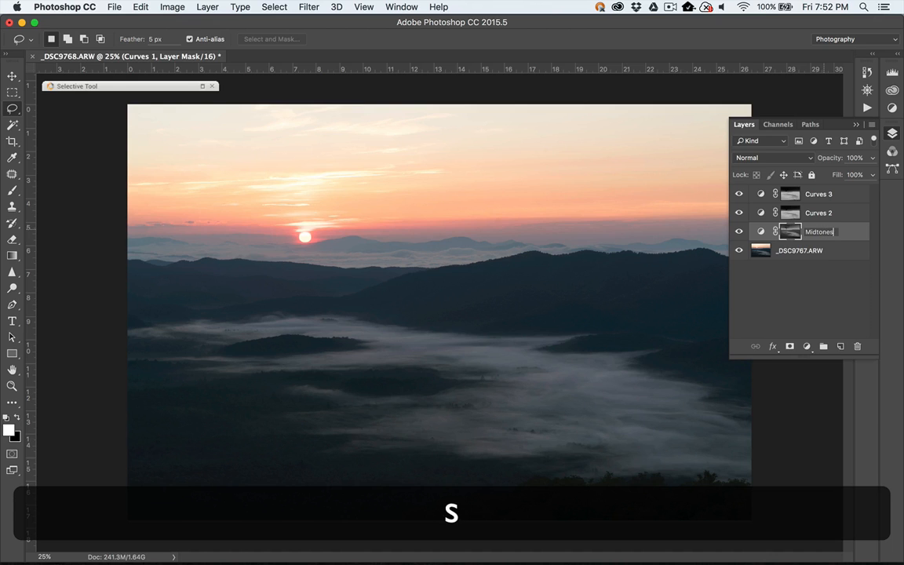
double_click(821, 212)
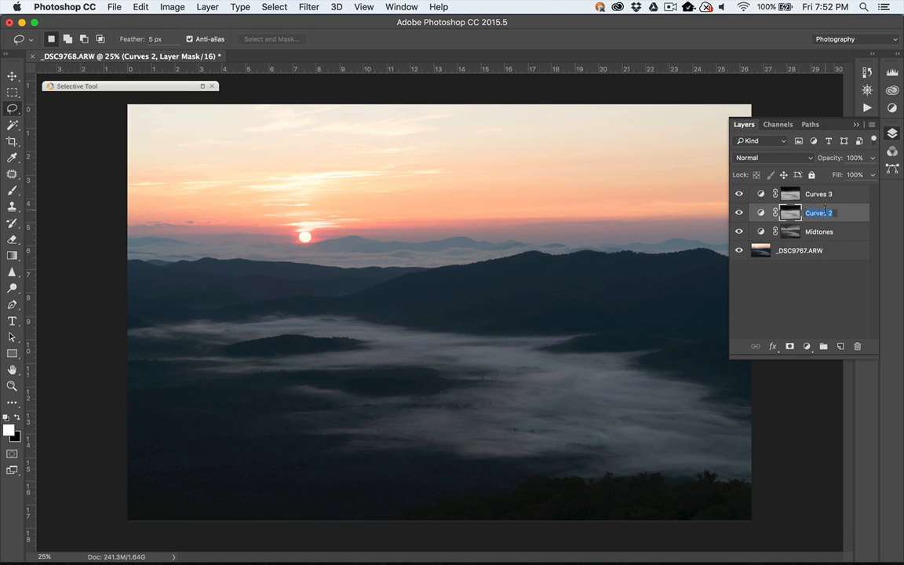
type("Lighten Darks")
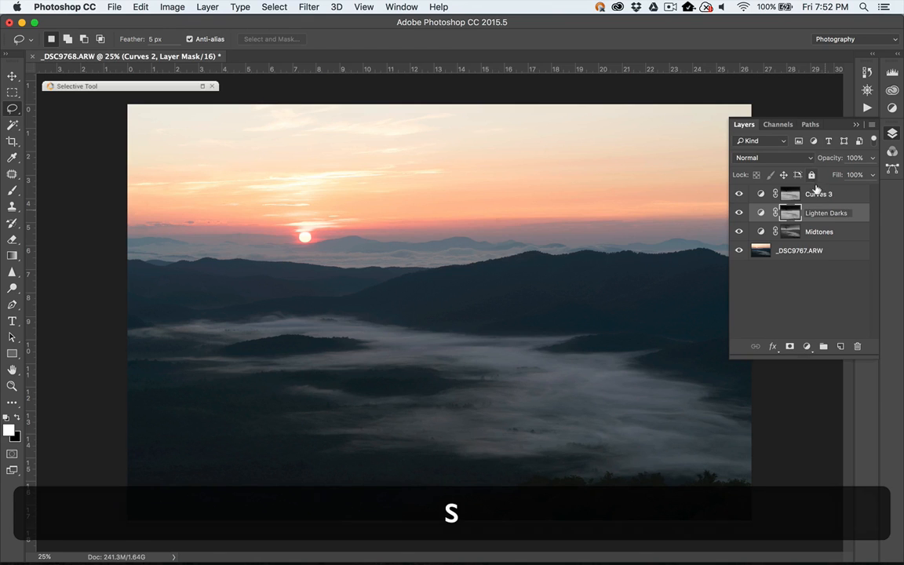
double_click(817, 194)
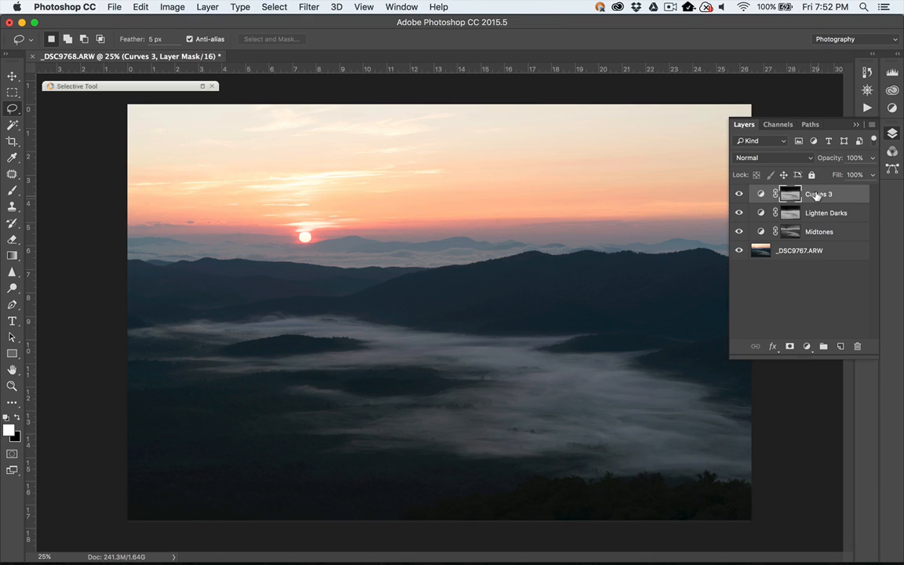
type("Darken Darks")
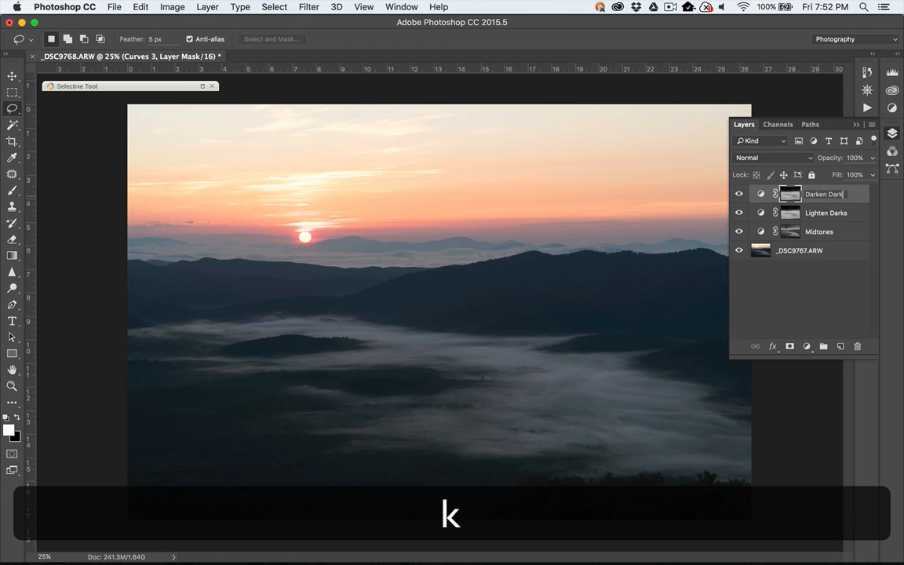
key("Return")
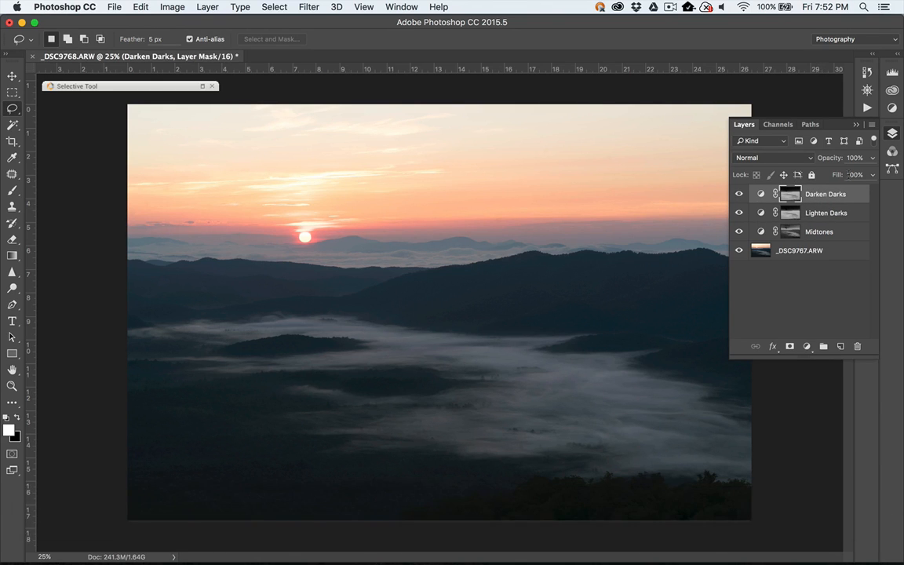
- Toggle the visibility of the Darken Darks and Lighten Darks layers to compare their effects on the shadows
left_click(874, 157)
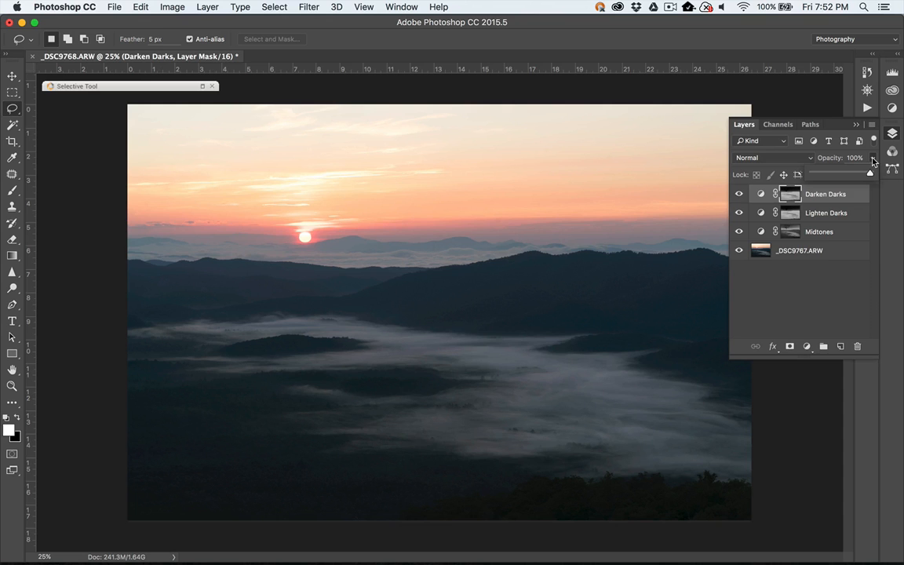
left_click(739, 194)
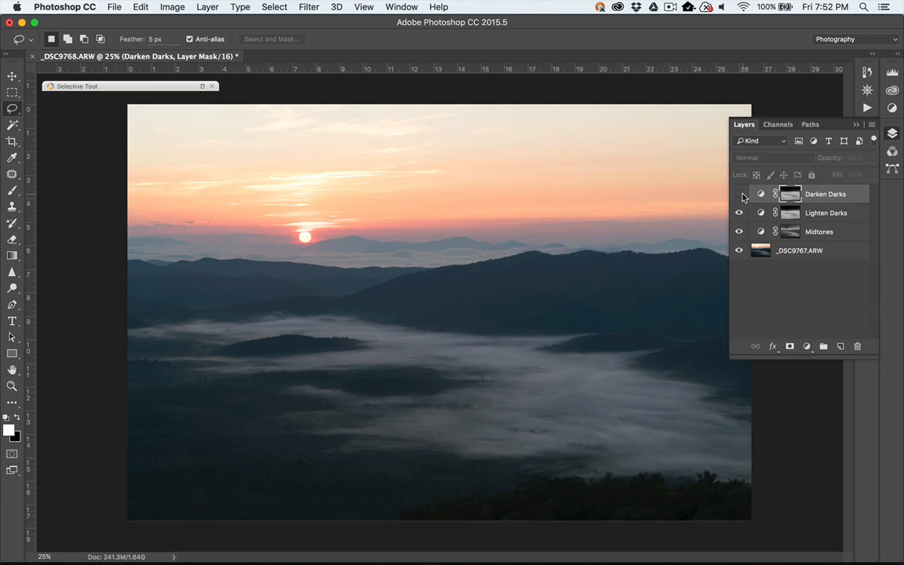
left_click(739, 194)
left_click(739, 195)
left_click(739, 195)
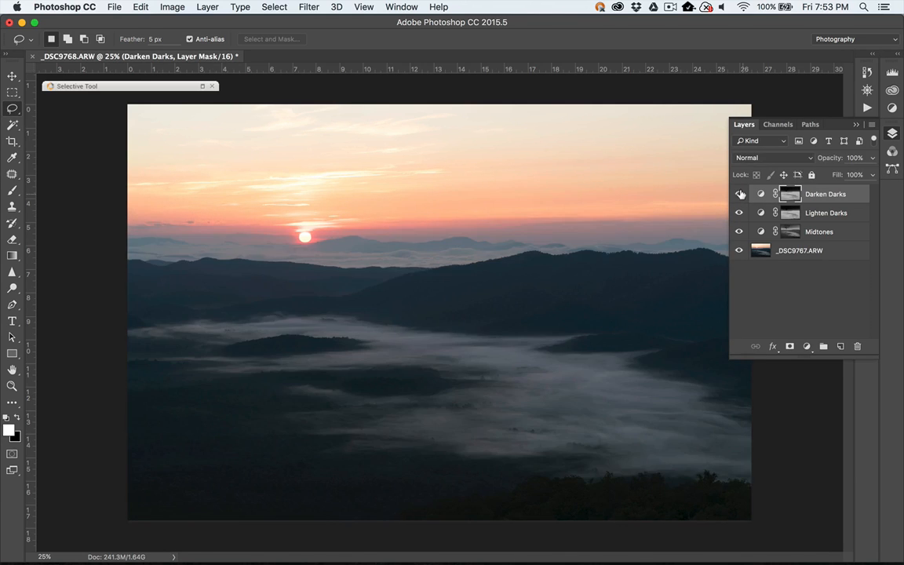
left_click(739, 211)
left_click(739, 194)
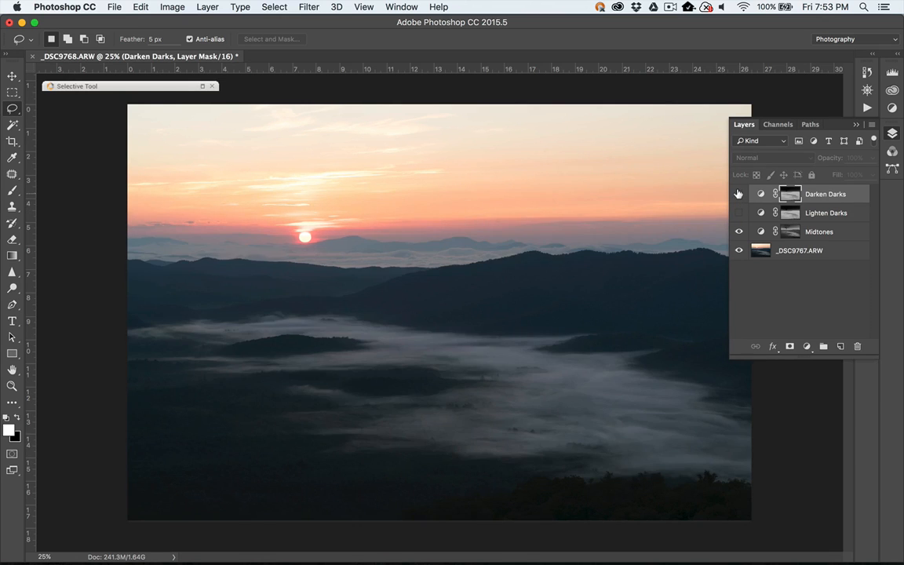
left_click(738, 194)
left_click(739, 212)
left_click(739, 195)
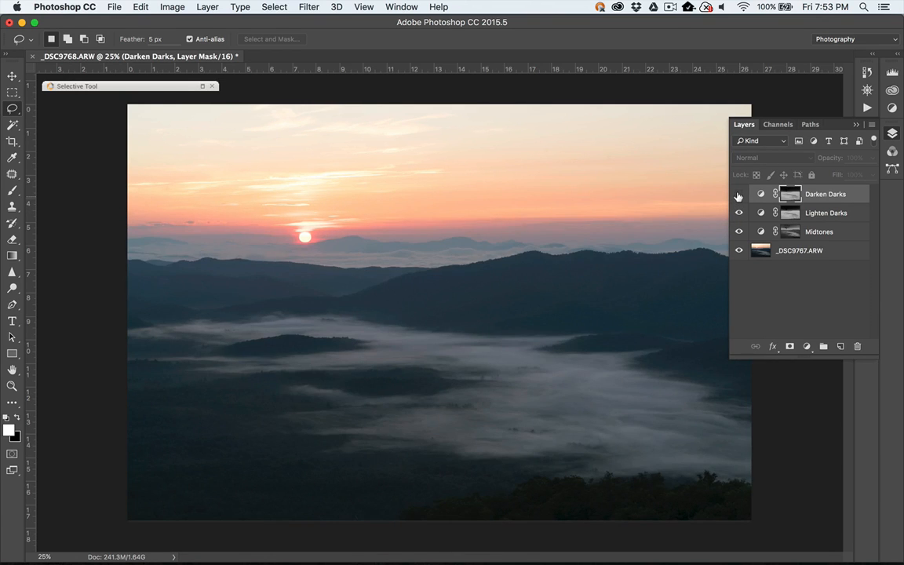
left_click(738, 196)
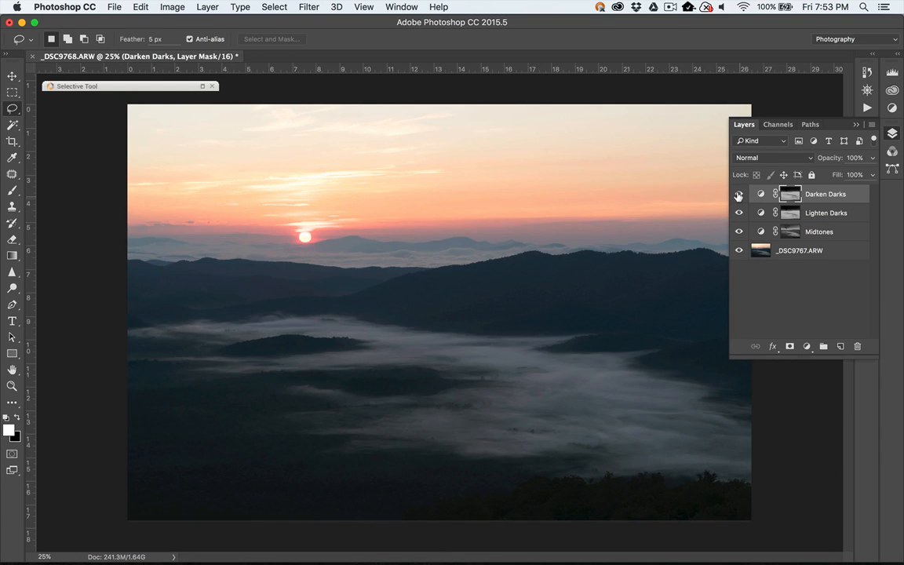
- Try a lower opacity on the Darken Darks layer
left_click(872, 174)
left_click_drag(869, 176, 847, 176)
left_click(874, 159)
- Delete the Darken Darks and Lighten Darks layers together and close the layer list
key("shift")
left_click(834, 209, "shift")
left_click_drag(834, 209, 858, 346)
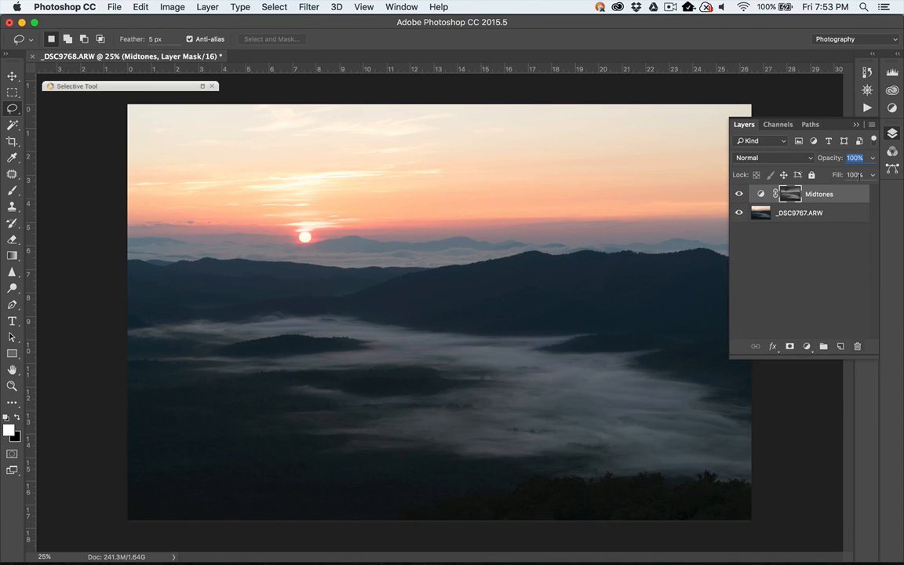
left_click(858, 126)
- Review the mask tools in Raya Pro and the actions in Easy Panel, and show the layer list again
left_click(867, 297)
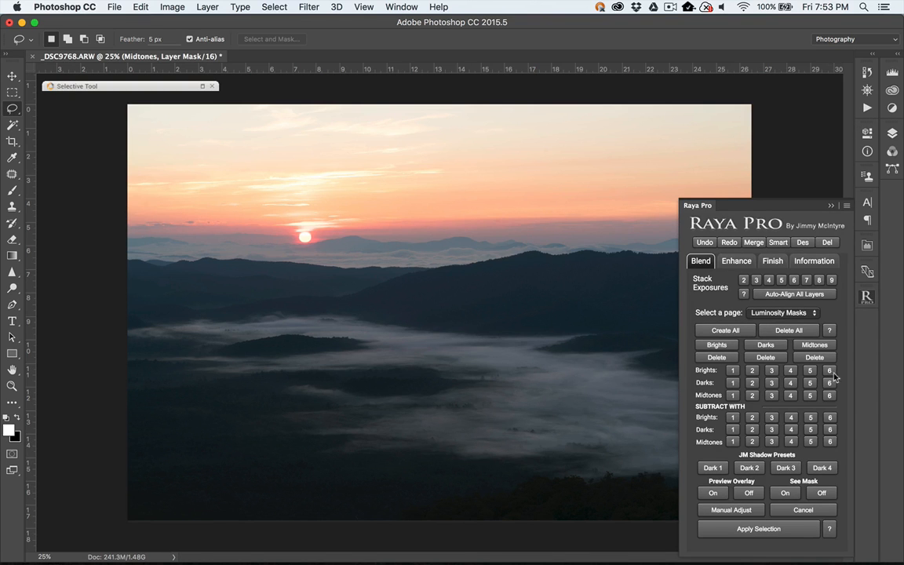
left_click(832, 205)
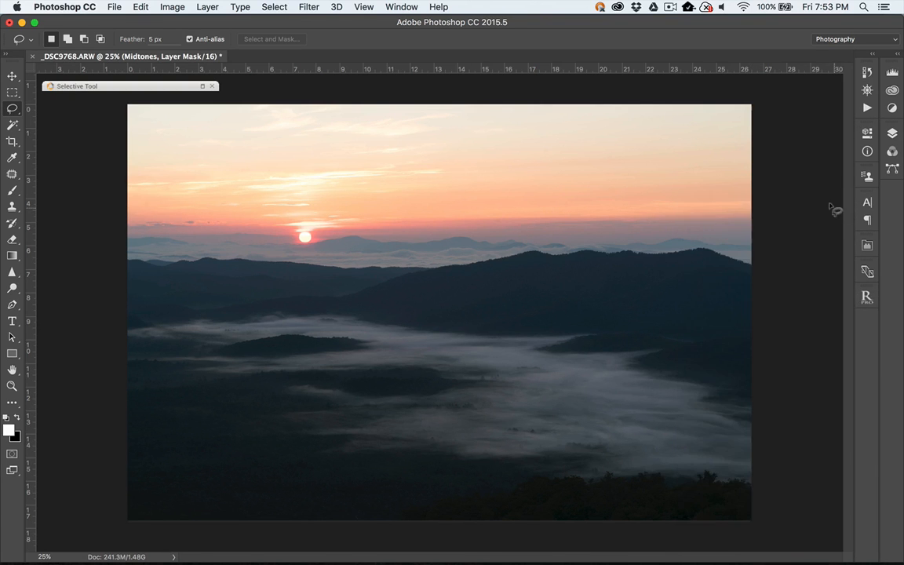
left_click(868, 246)
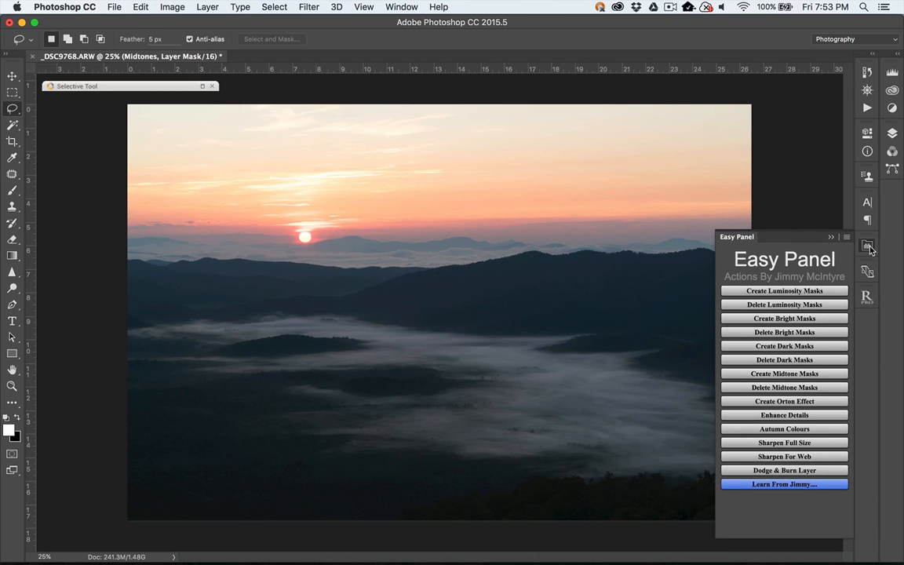
left_click(893, 135)
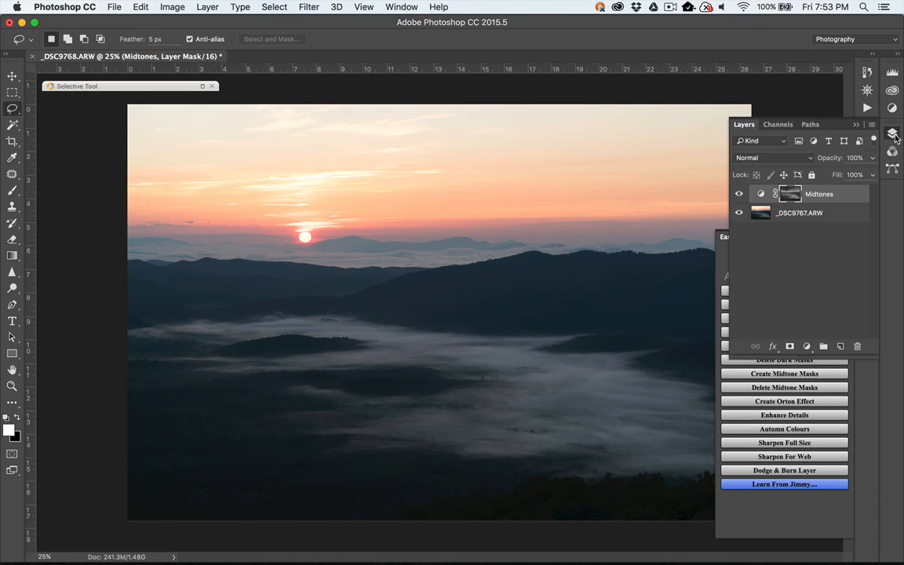
- Load the Darks 2 channel as a selection and add a Curves adjustment layer masked by it
left_click(779, 126)
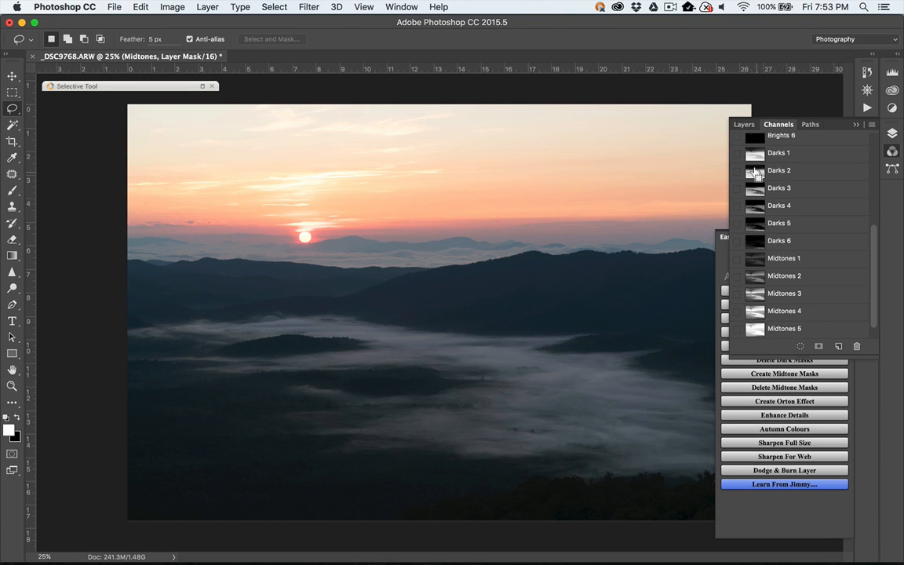
left_click(755, 172, "super")
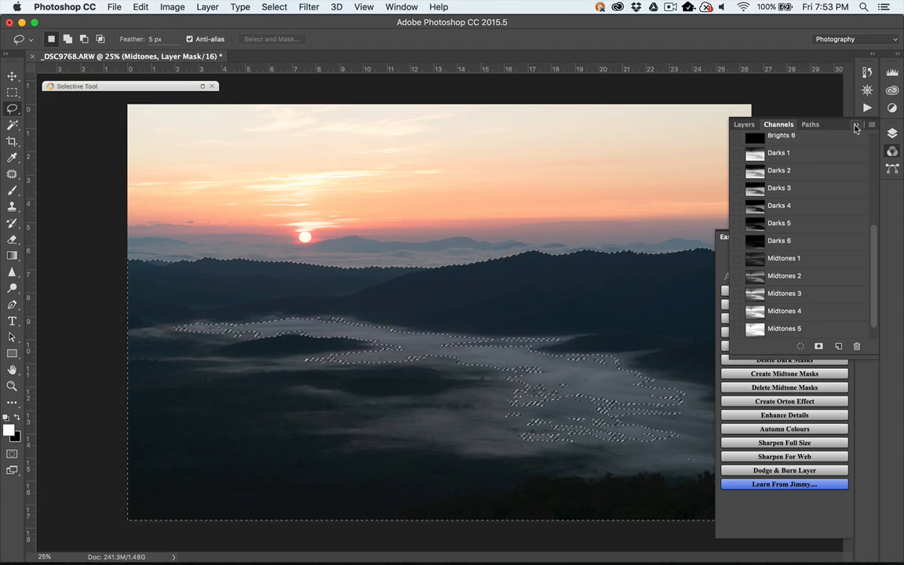
left_click(891, 109)
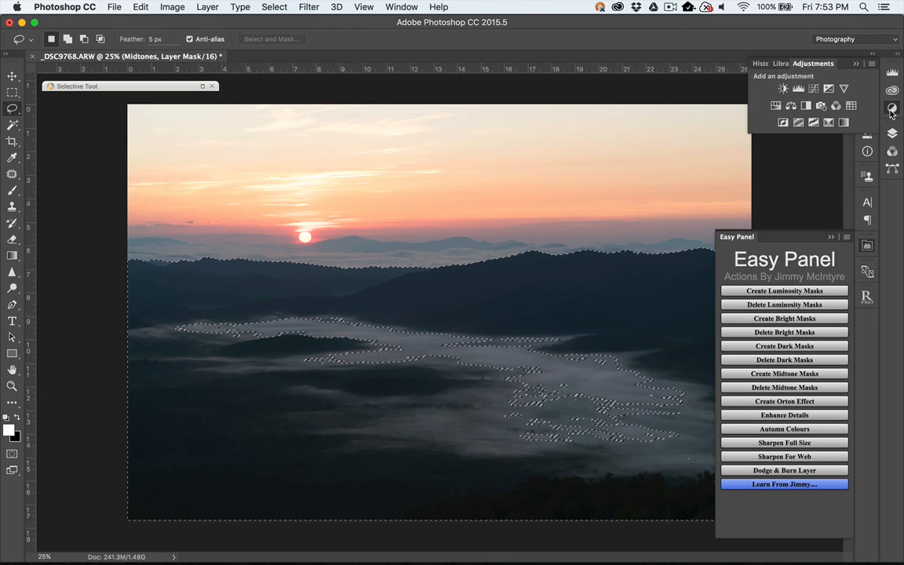
left_click(814, 89)
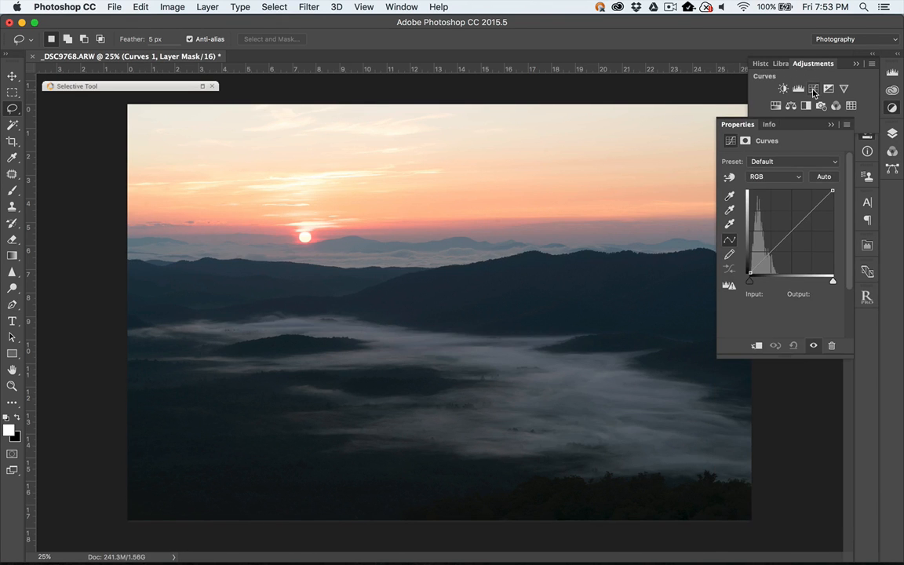
- Apply the Increase Contrast (RGB) preset to the curve and bring in its end points to about input 13 for black and 236 for white
left_click(784, 162)
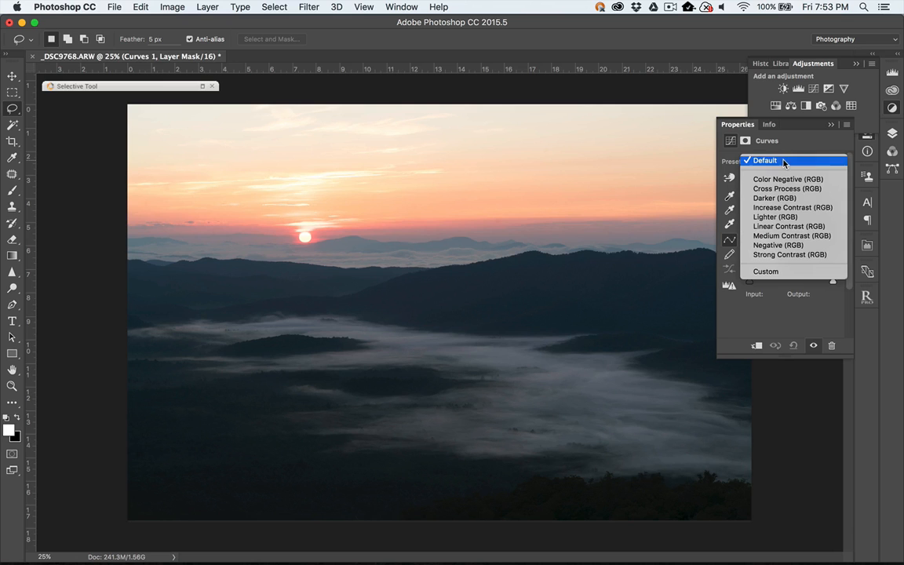
left_click(784, 208)
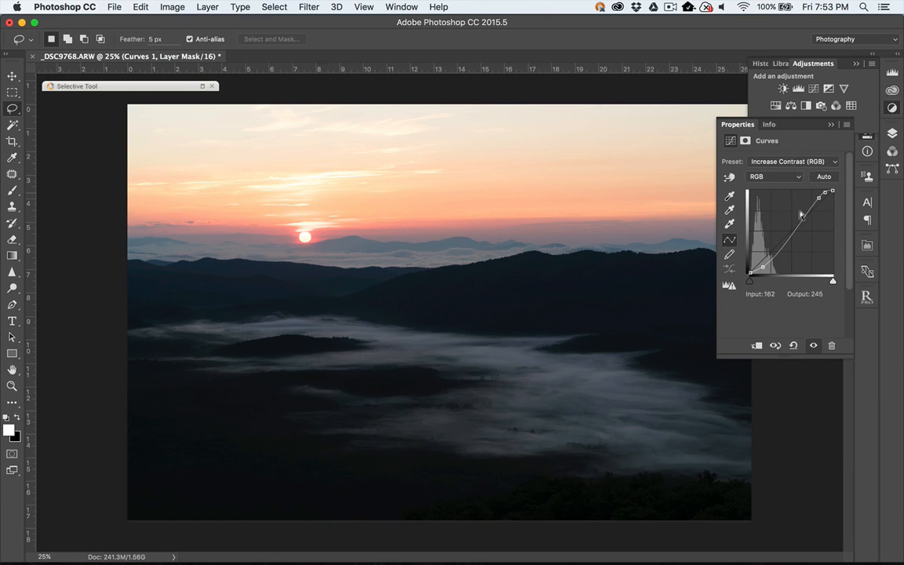
mouse_move(749, 281)
left_mouse_down()
mouse_move(761, 287)
mouse_move(754, 288)
left_mouse_up()
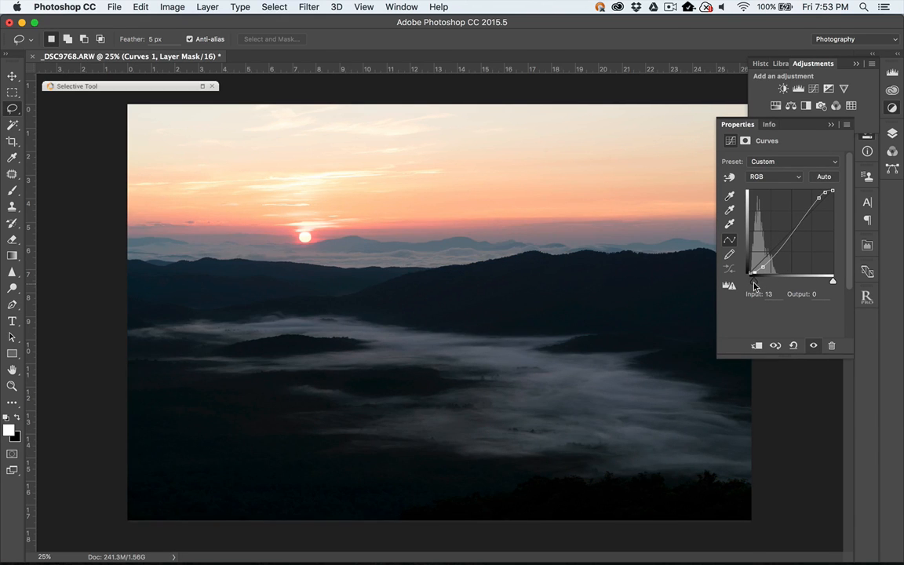
left_click_drag(832, 282, 817, 285)
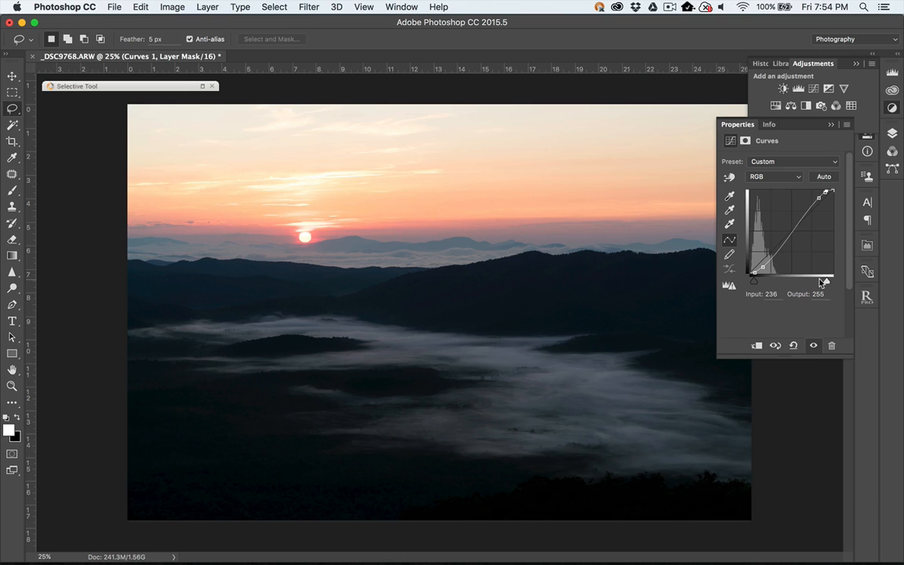
- Raise the curve's middle and shadow points, placing the shadow point at about input 52, output 81, and close the curve settings
left_click_drag(802, 220, 784, 211)
left_click_drag(760, 267, 768, 247)
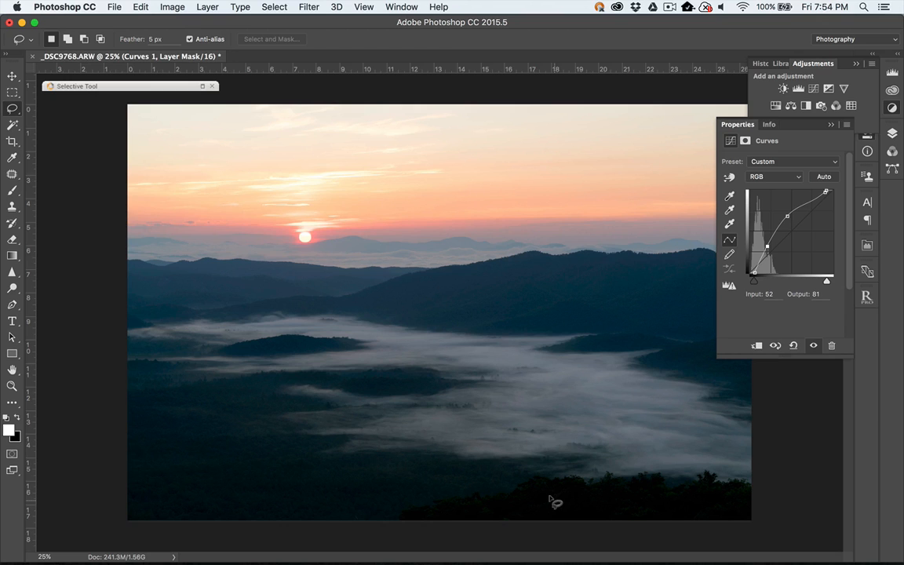
left_click(832, 126)
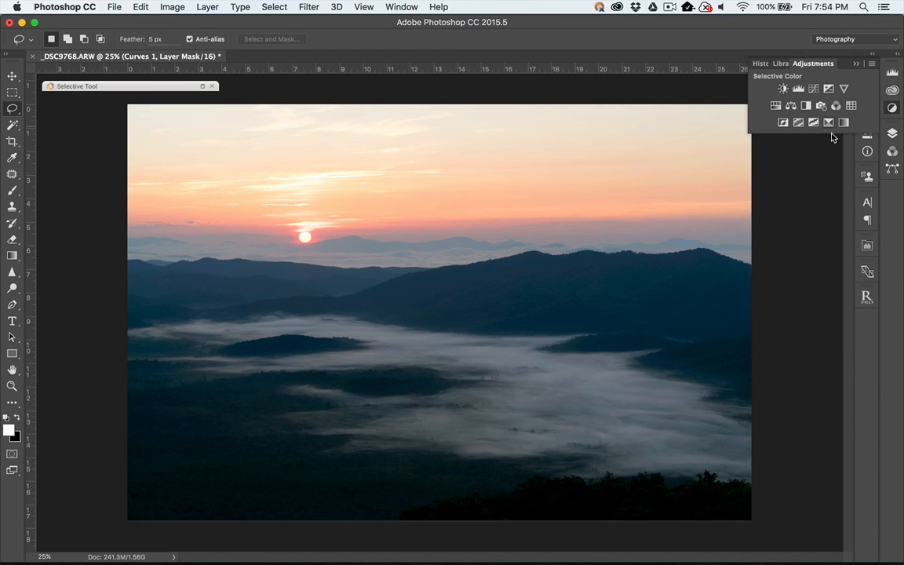
- Show the layer list, pick the Brush tool and toggle the Curves 1 layer's visibility to compare the brightened shadows
left_click(892, 133)
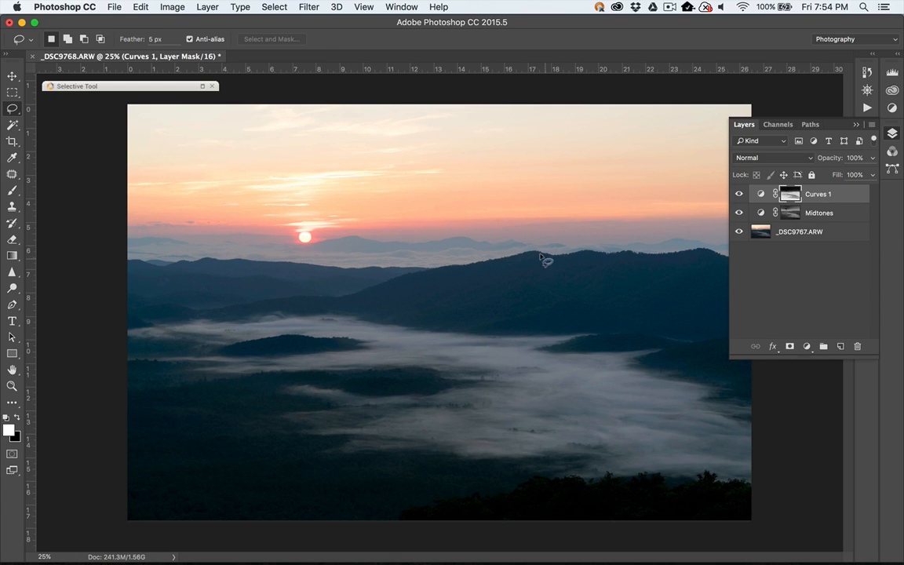
key("b")
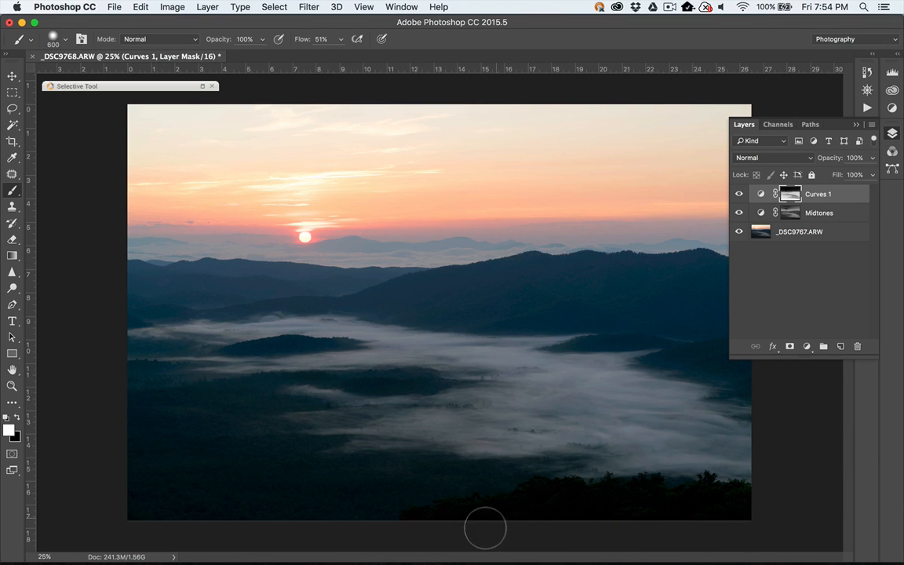
left_click(739, 193)
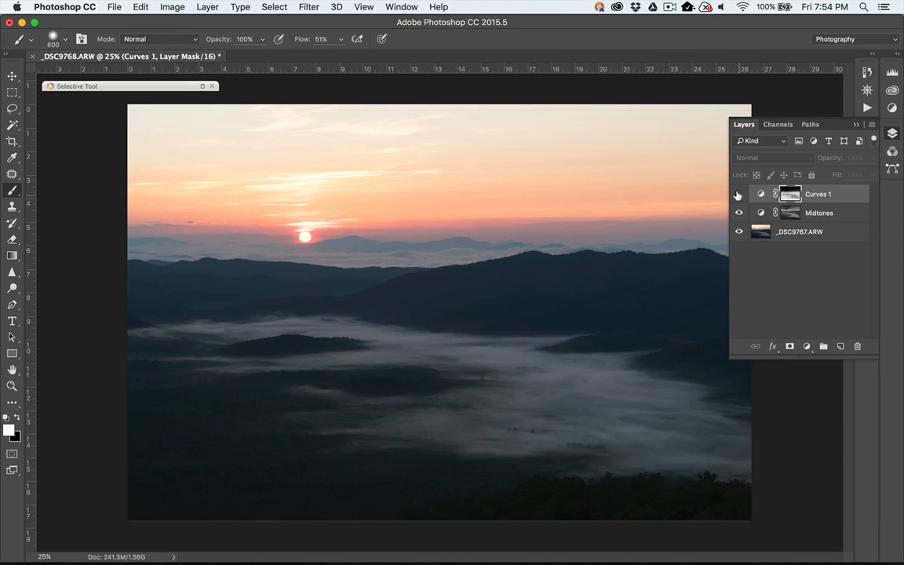
left_click(737, 196)
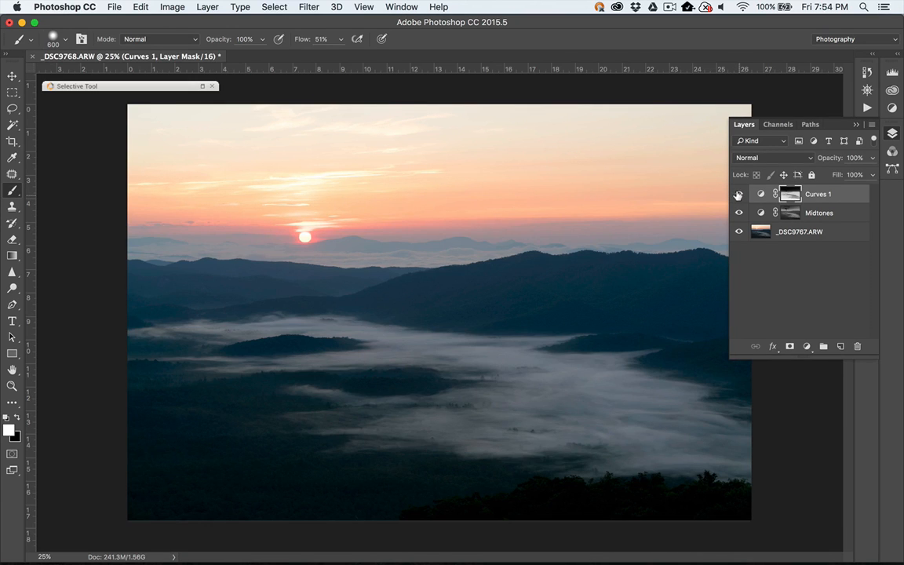
- Try painting the foreground trees black on the Curves 1 mask and undo the stroke
key("x")
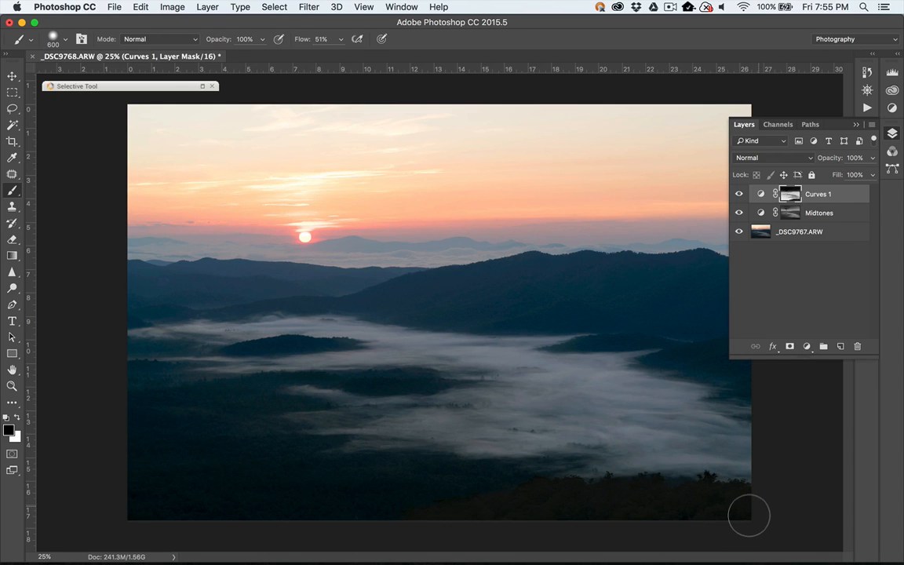
key("super+z")
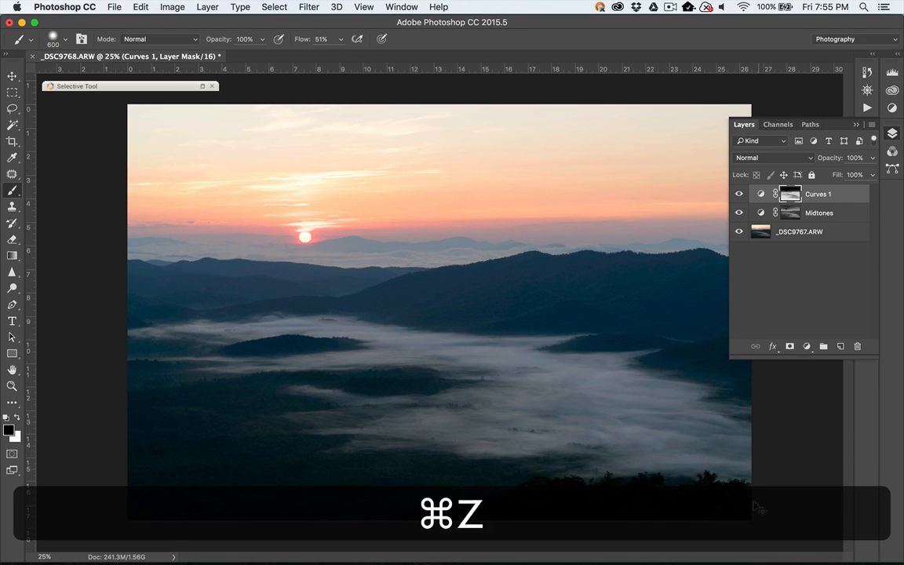
- Set the brush flow to 41% and lower the brush hardness slightly
left_click(341, 40)
left_click_drag(336, 57, 333, 56)
left_click(66, 37)
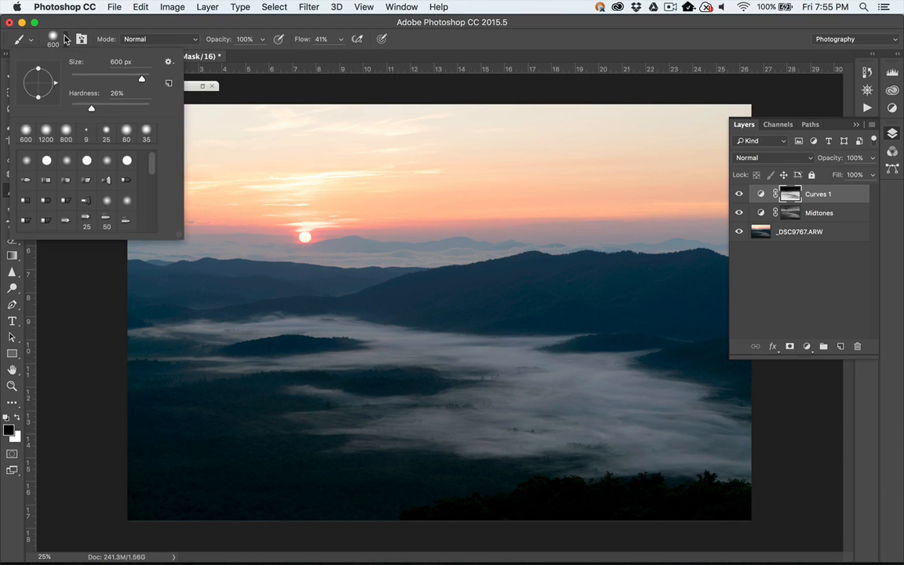
left_click_drag(92, 110, 89, 111)
- Select the dark foreground trees on the _DSC9767.ARW layer with the Quick Selection tool and trim the selection's edge
left_click(772, 232)
key("x")
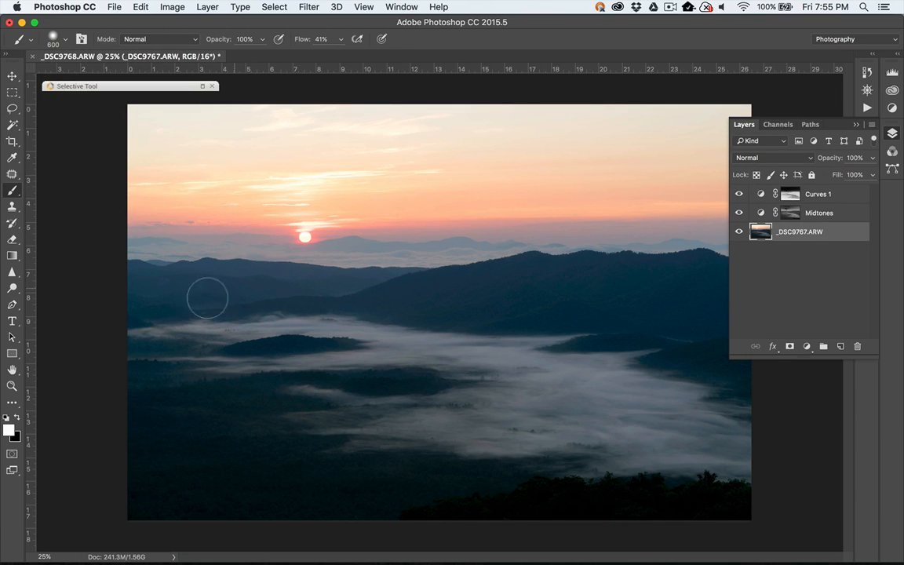
key("w")
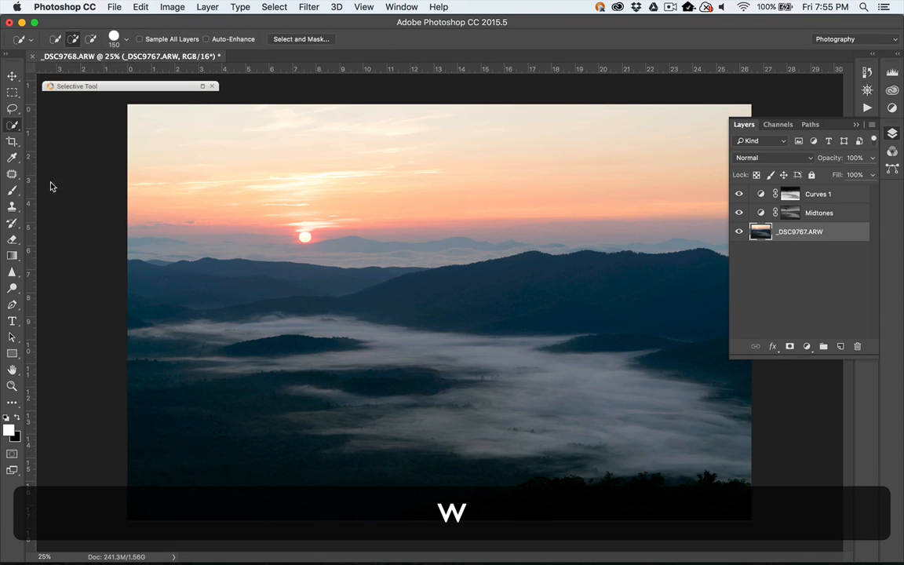
mouse_move(738, 506)
left_mouse_down()
mouse_move(535, 506)
mouse_move(402, 520)
left_mouse_up()
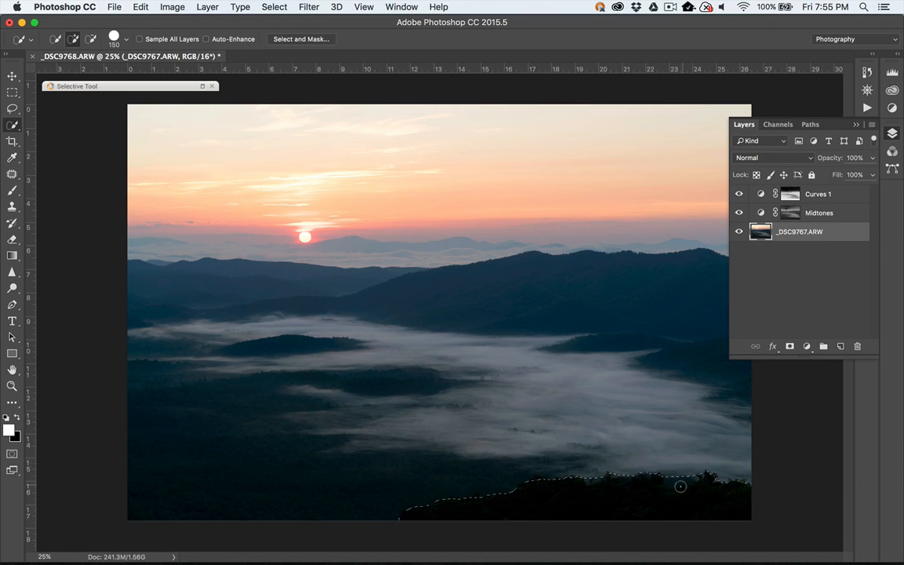
key("alt")
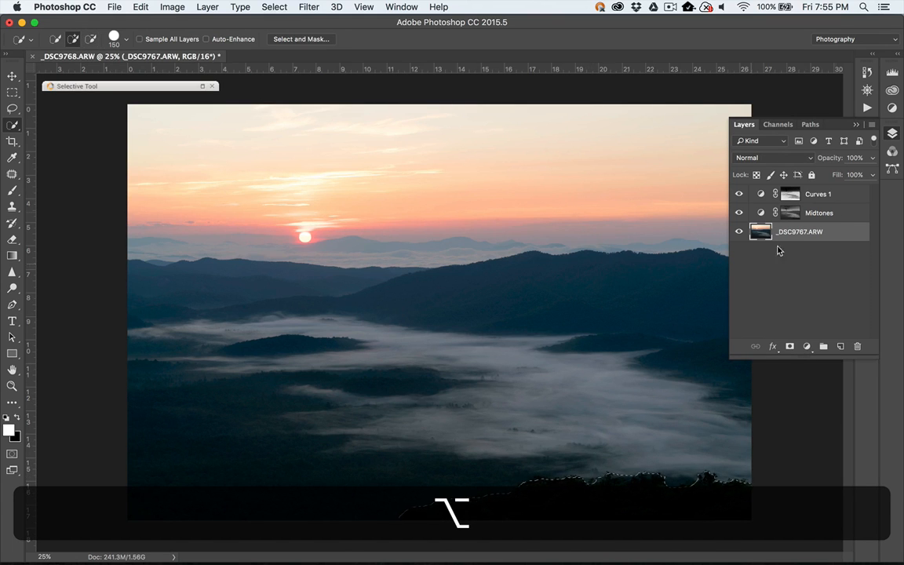
- Fill the selected foreground trees with black on the Curves 1 mask and clear the selection
left_click(790, 194)
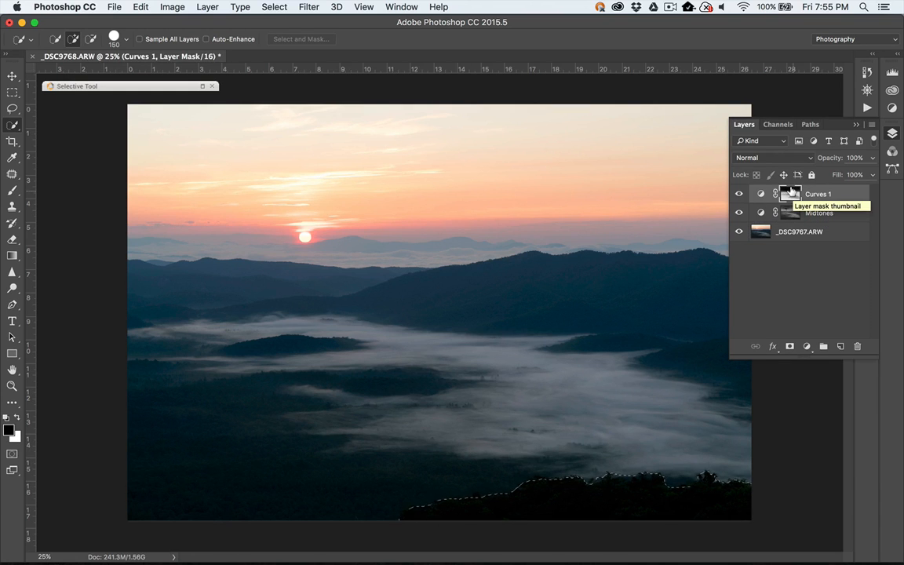
key("super+BackSpace")
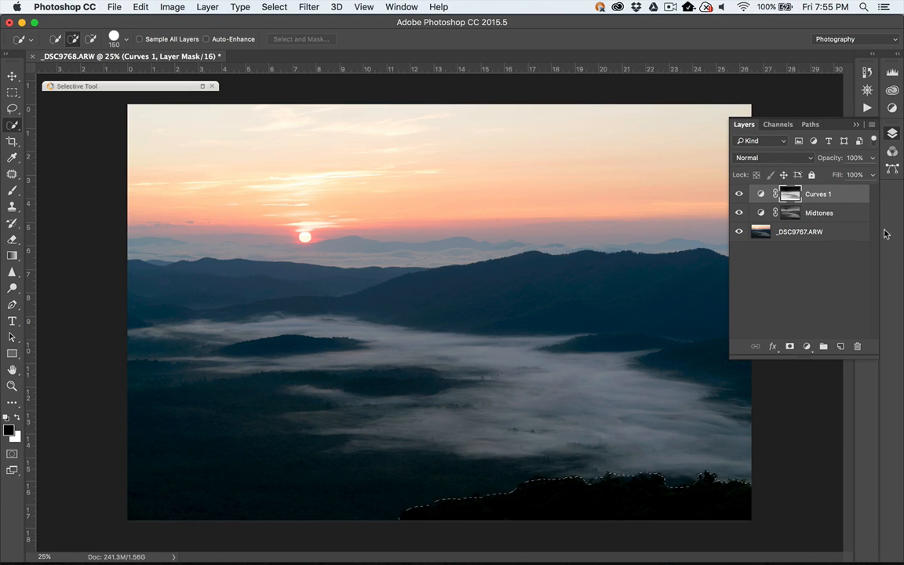
key("alt+BackSpace")
key("super+z")
key("alt")
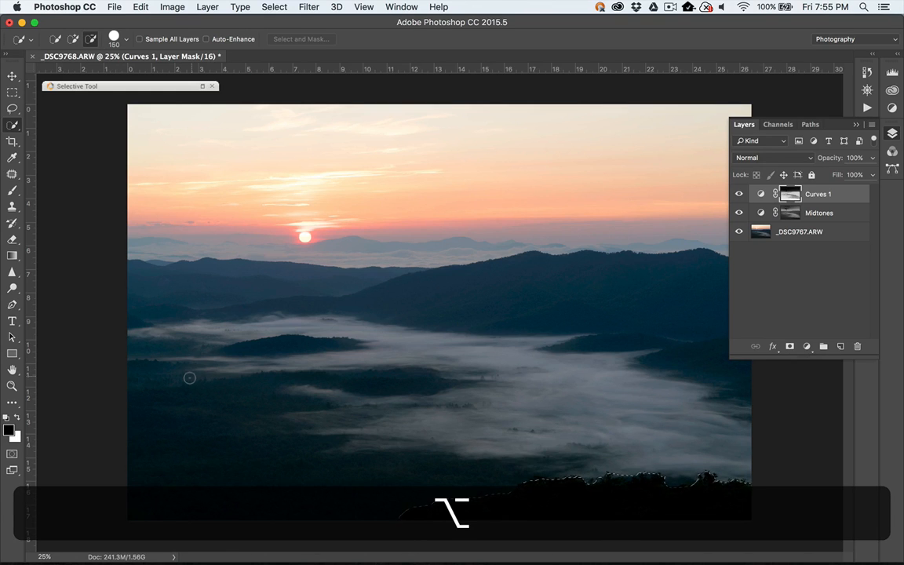
key("alt+BackSpace")
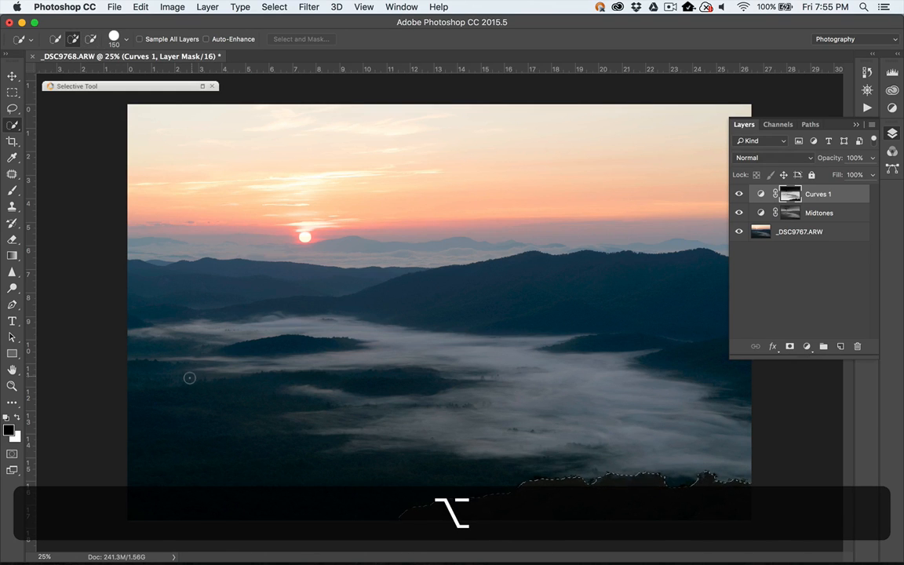
key("super+d")
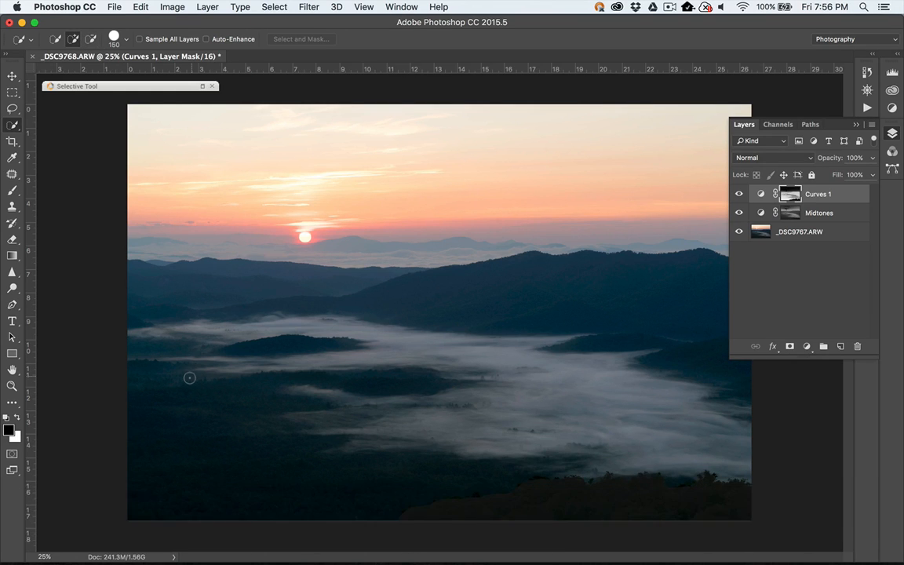
- Try brushing over the foreground trees on the Curves 1 mask, and roll the history back to the Clear state before the black fill
key("b")
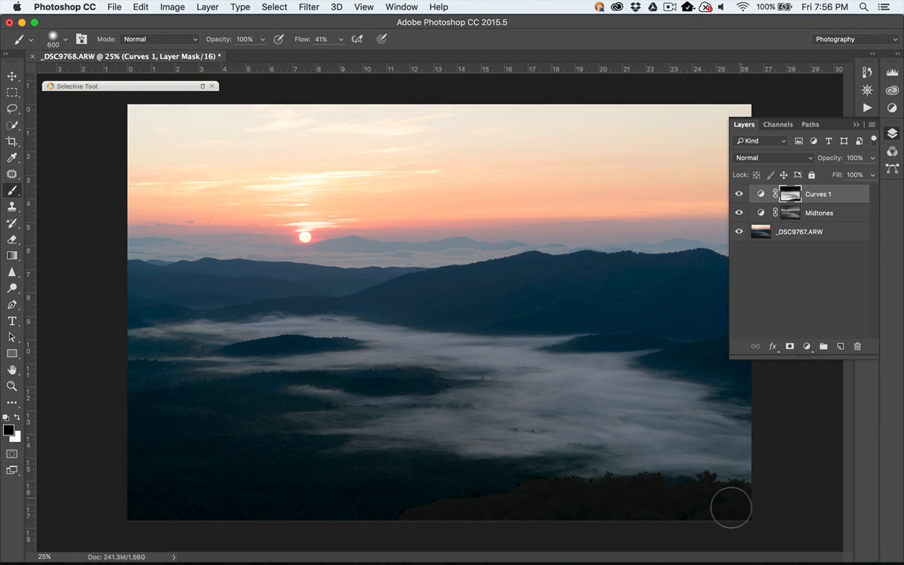
key("super+z")
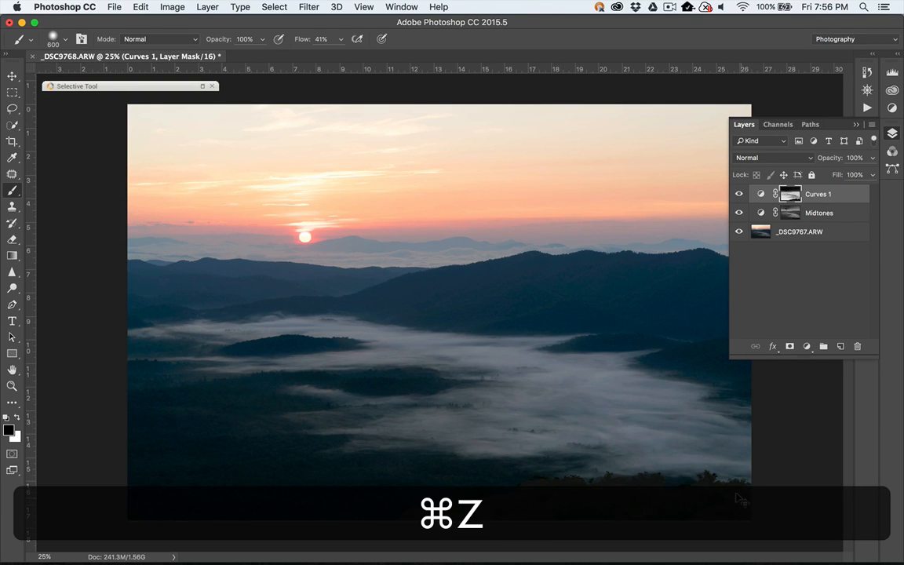
left_click(868, 71)
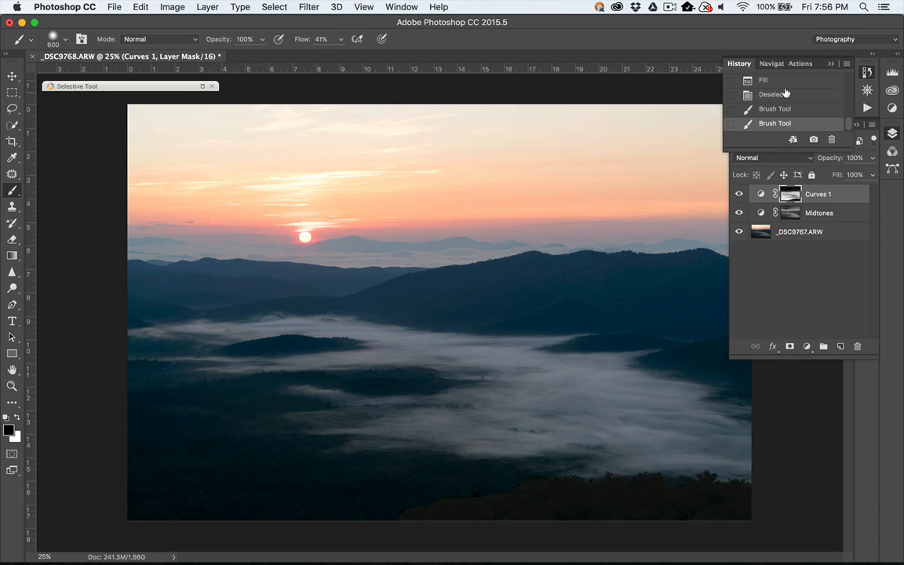
left_click(785, 94)
left_click(781, 80)
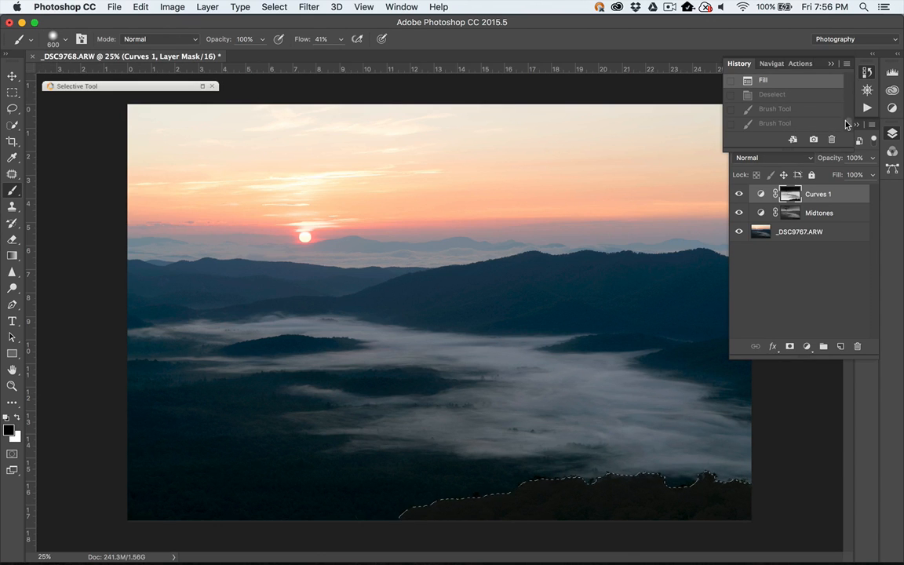
scroll(793, 102, "up", 3)
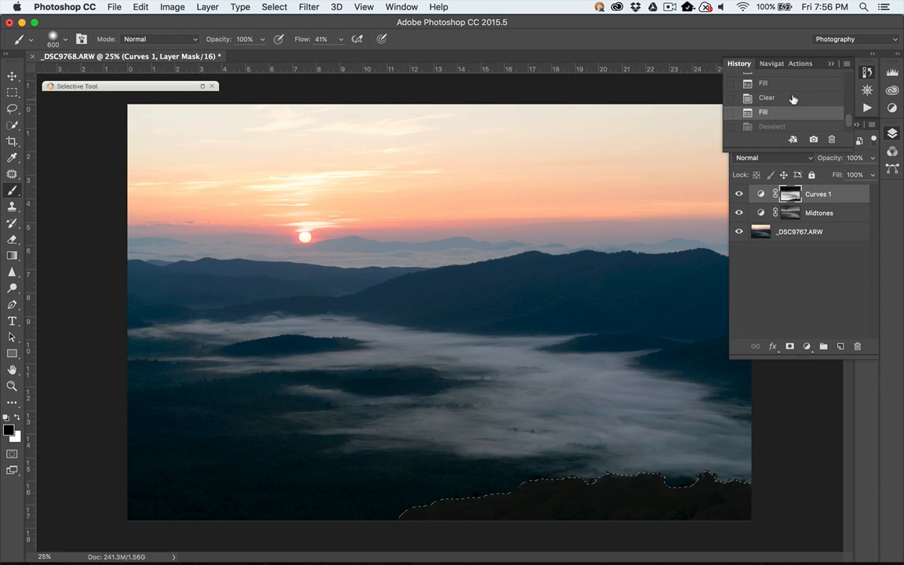
left_click(793, 98)
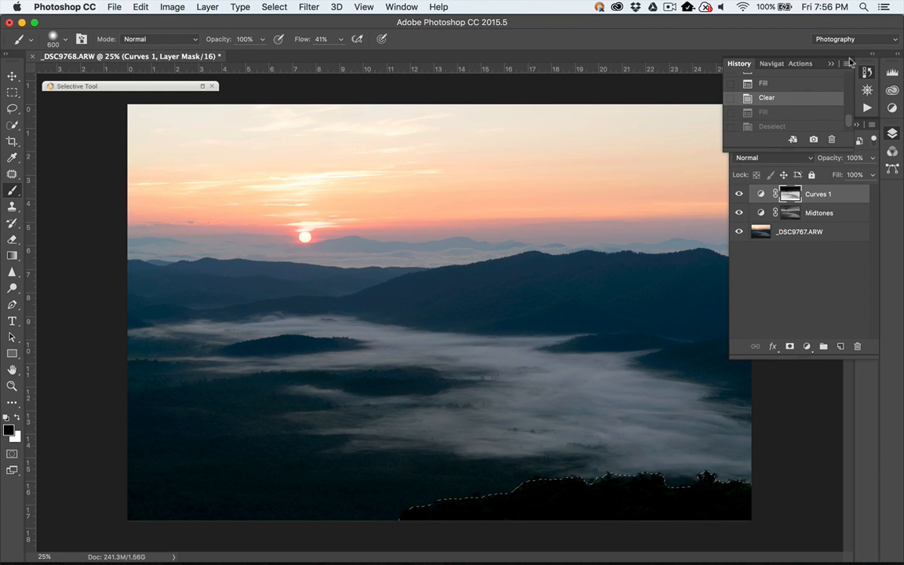
left_click(832, 63)
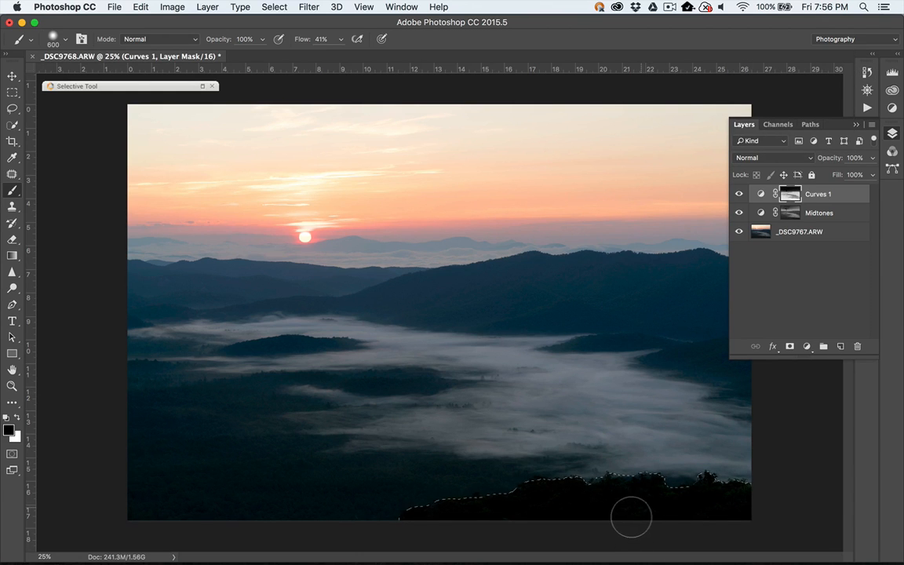
- Clear the tree selection, try painting black softly over the foreground trees on the Curves 1 mask, and undo the last stroke
key("super+d")
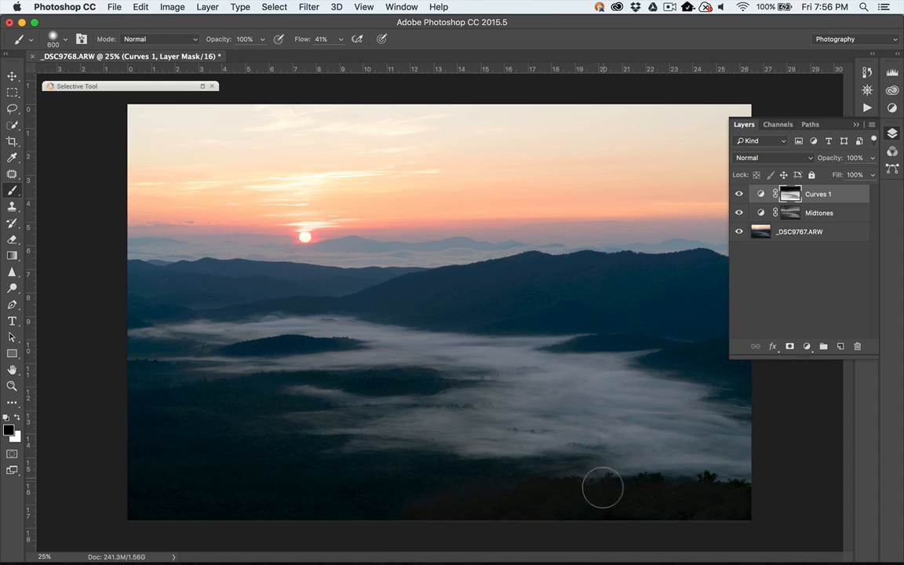
key("super+z")
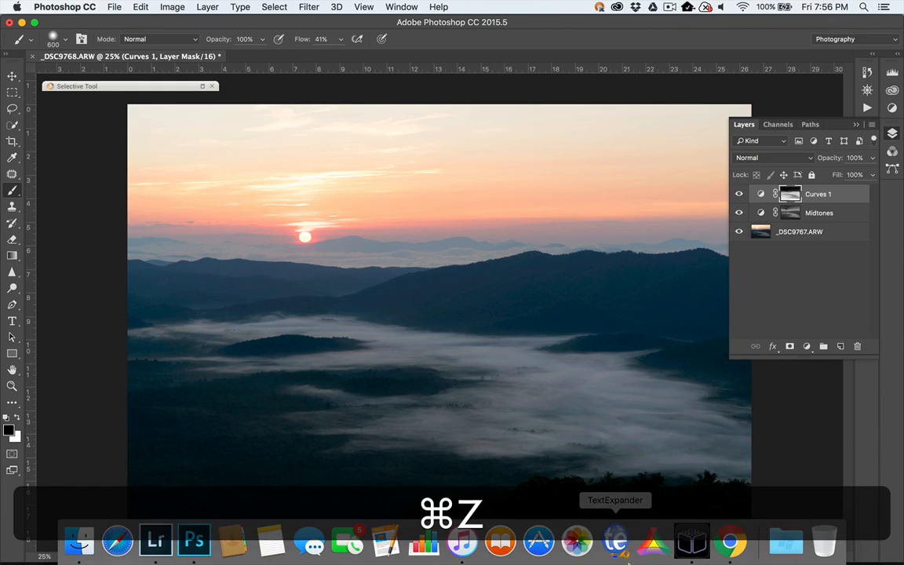
- Paint black over the foreground trees on the Curves 1 mask with a soft brush sized between 150 and 250 px
key("bracketleft")
key("bracketleft")
key("bracketleft")
key("bracketleft")
key("bracketleft")
key("bracketleft")
key("bracketleft")
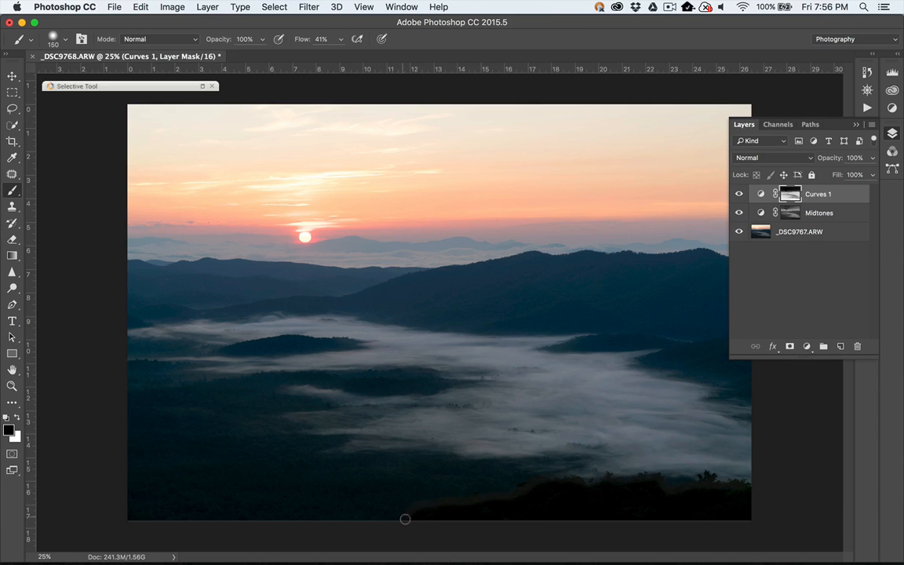
key("bracketright")
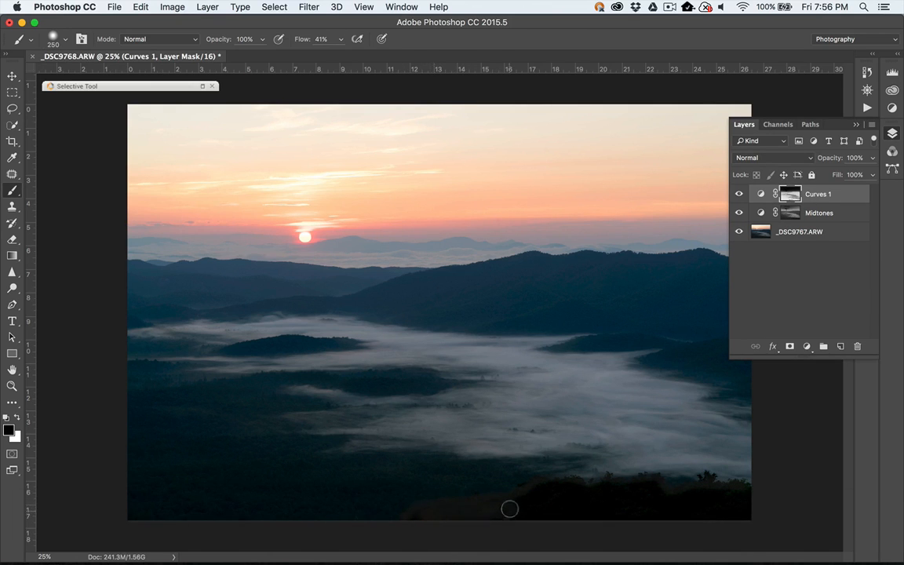
mouse_move(510, 509)
left_mouse_down()
mouse_move(770, 518)
mouse_move(530, 519)
mouse_move(545, 493)
mouse_move(730, 508)
mouse_move(738, 500)
left_mouse_up()
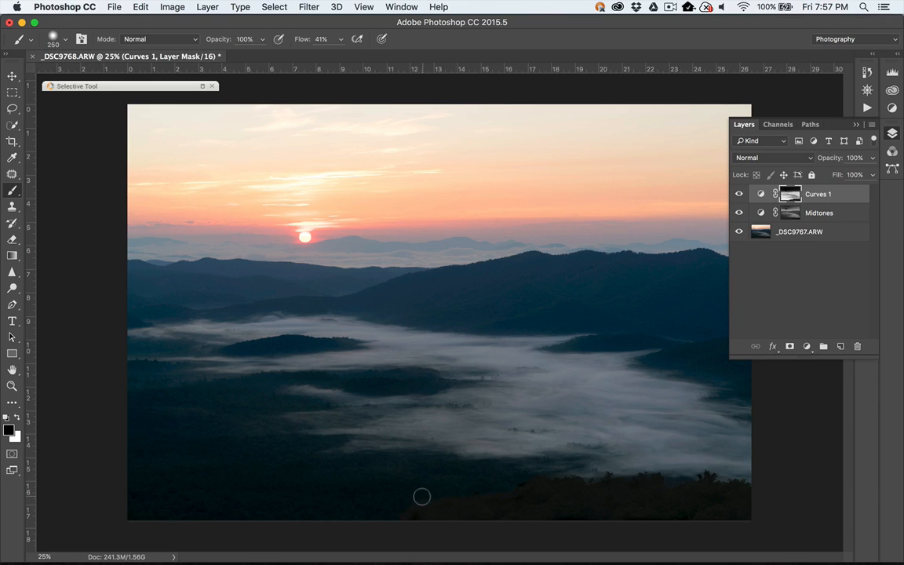
key("x")
key("x")
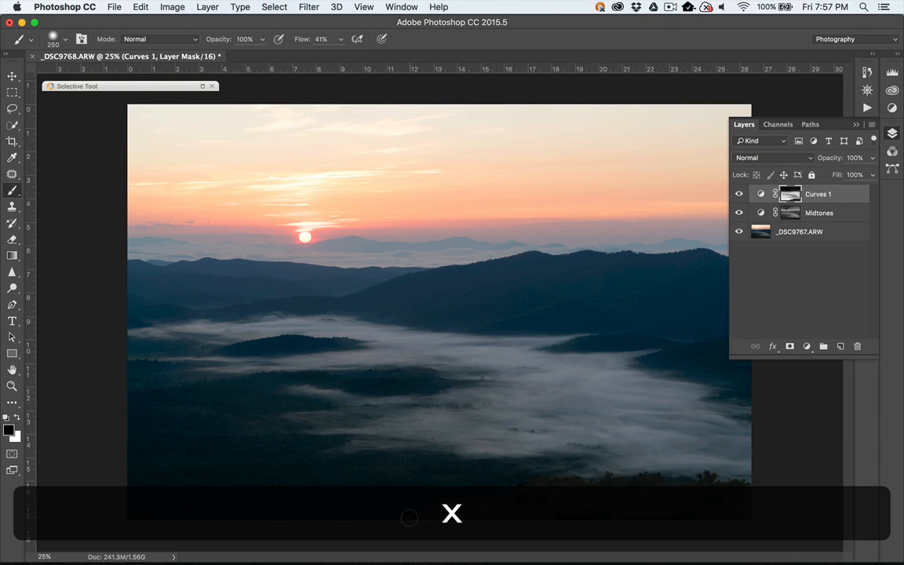
key("bracketleft")
key("bracketleft")
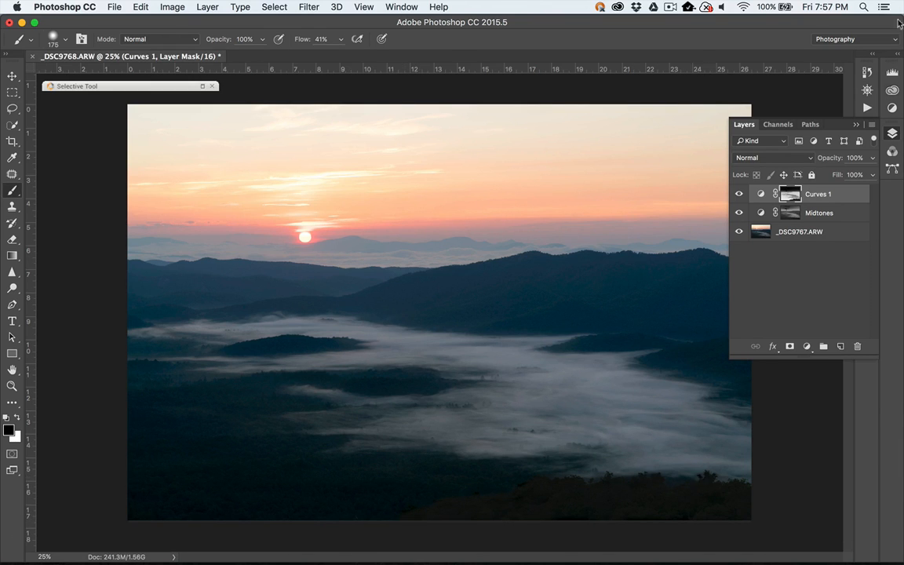
- Touch up the tree line's upper edge on the Curves 1 mask at 66.67% zoom with a 70 px brush
left_click(868, 92)
left_click(838, 139)
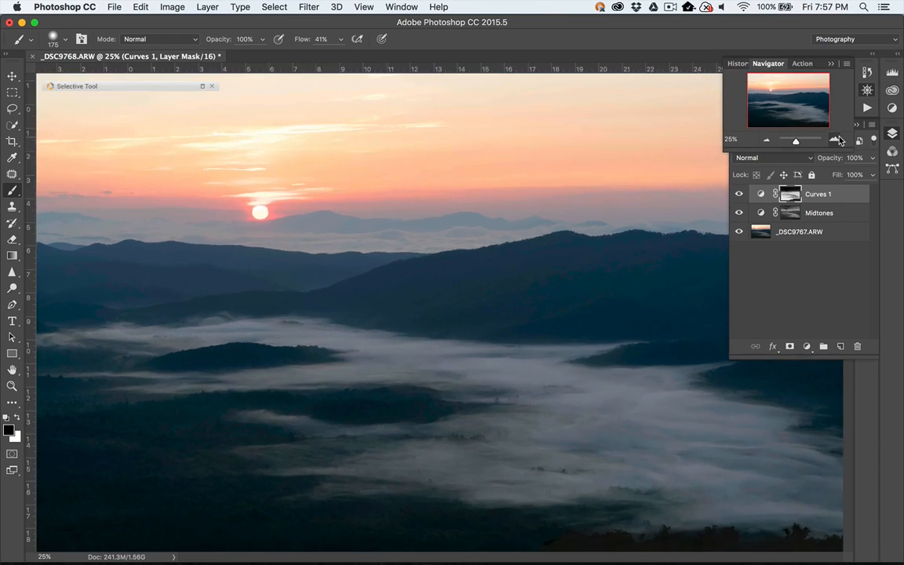
left_click(839, 139)
left_click(839, 140)
left_click(839, 140)
left_click_drag(801, 101, 821, 116)
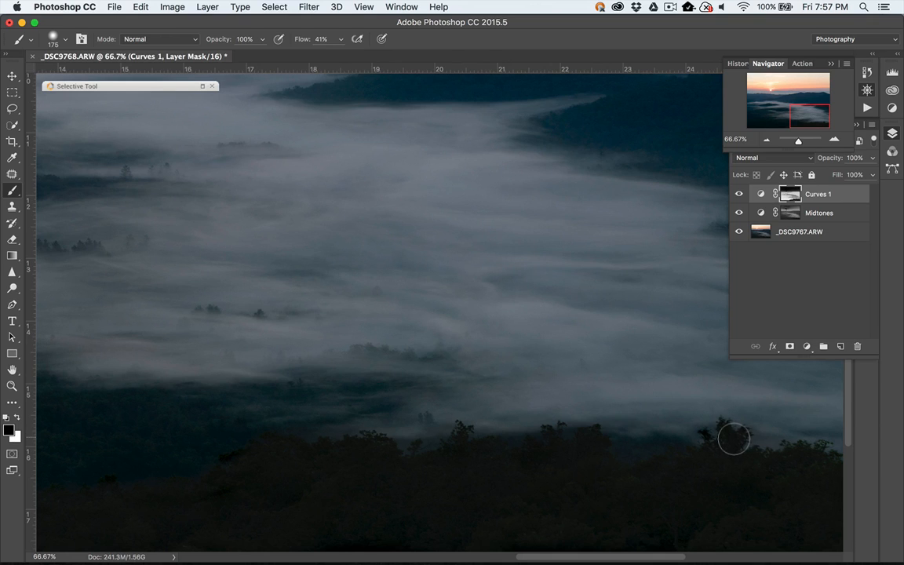
key("bracketleft")
key("bracketleft")
key("bracketleft")
key("bracketleft")
key("bracketleft")
key("bracketleft")
scroll(209, 484, "left", 3)
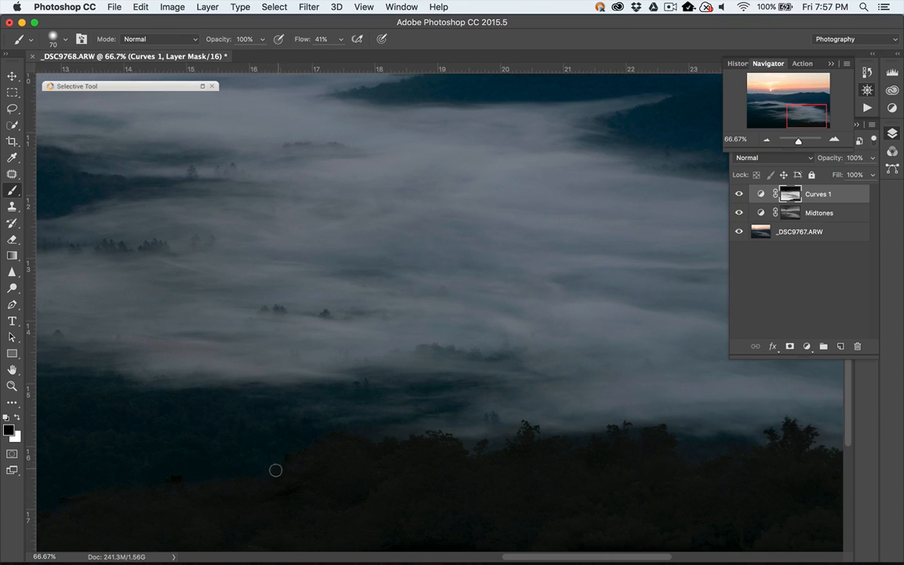
key("x")
key("x")
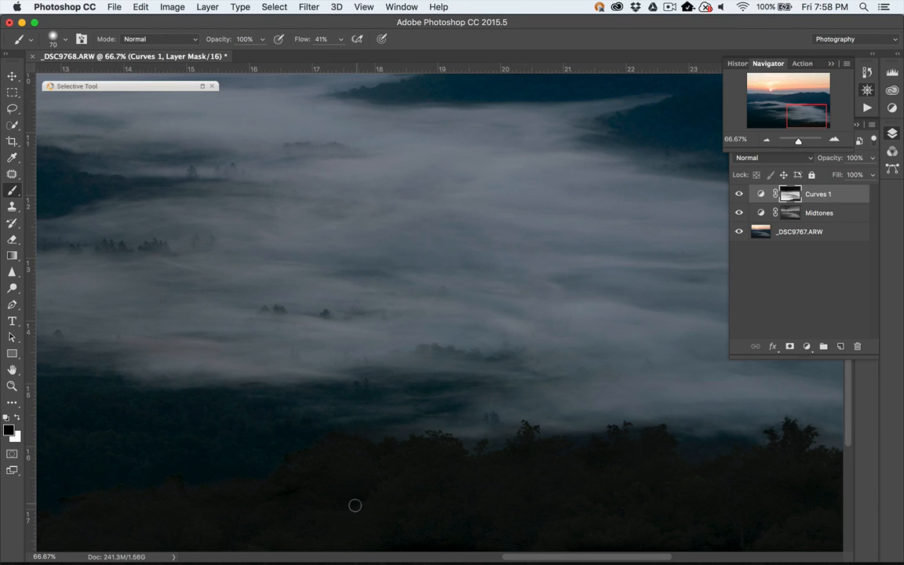
- Finish the lower end of the tree line on the Curves 1 mask with a brush of about 50 px
scroll(355, 506, "down", 3)
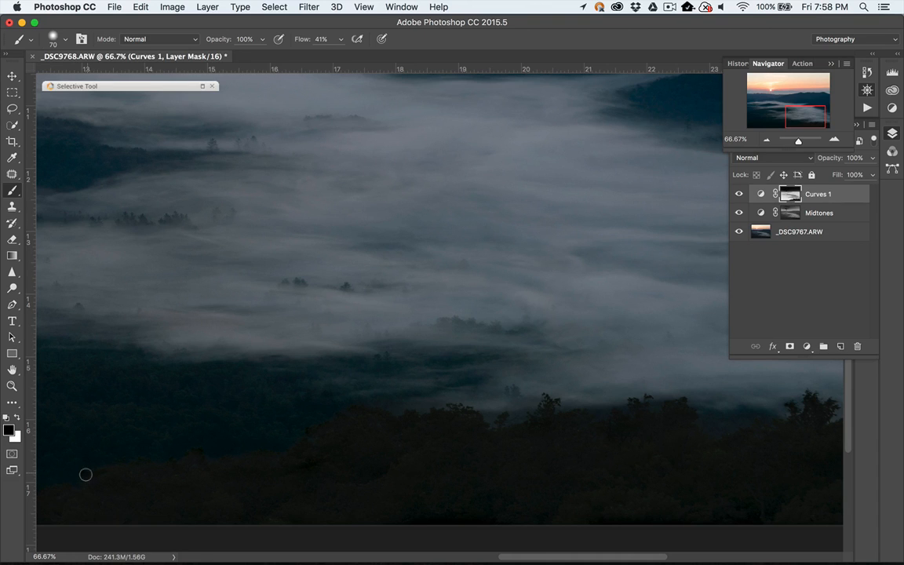
key("bracketleft")
key("bracketleft")
left_click(767, 142)
left_click(767, 142)
left_click(766, 142)
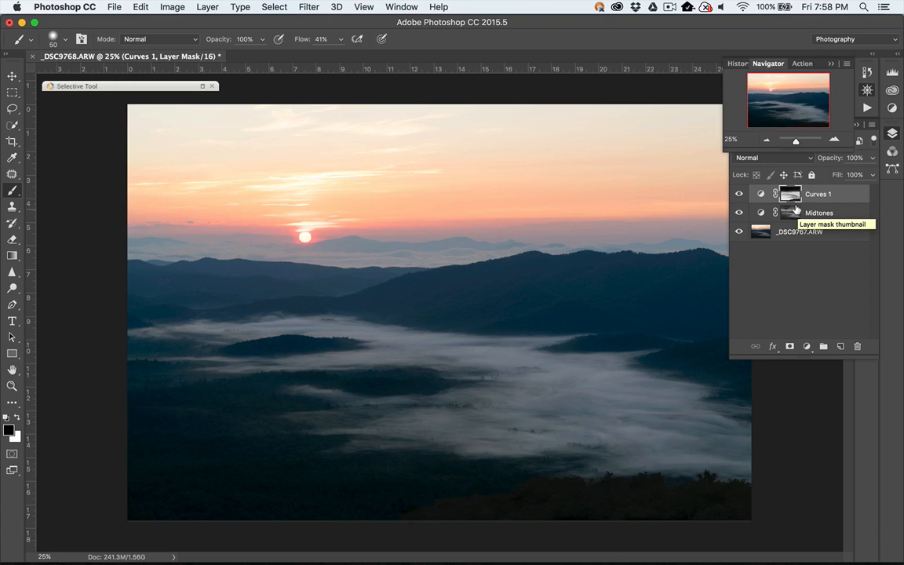
- Load the Raya Pro Brights 1 luminosity selection for the _DSC9767.ARW layer and subtract Brights 5 from it
left_click(787, 231)
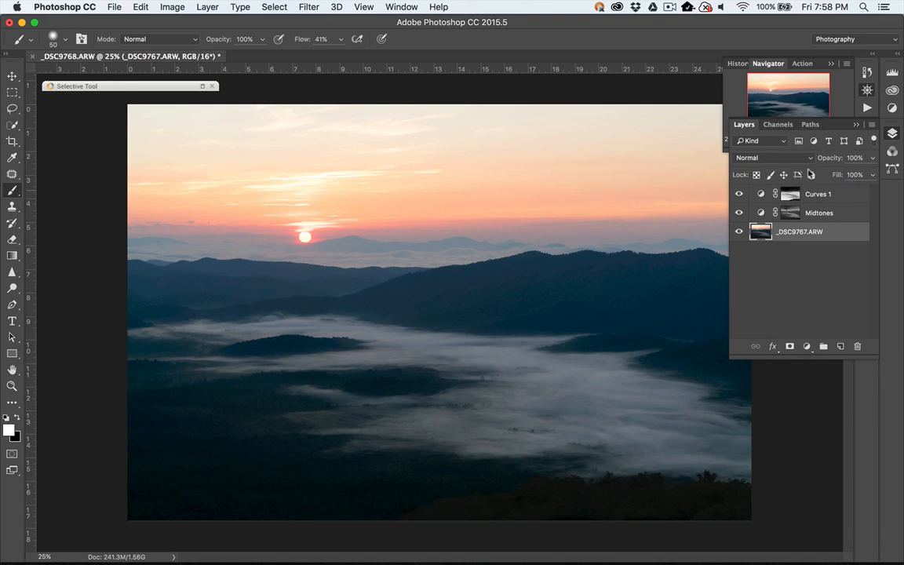
left_click(857, 126)
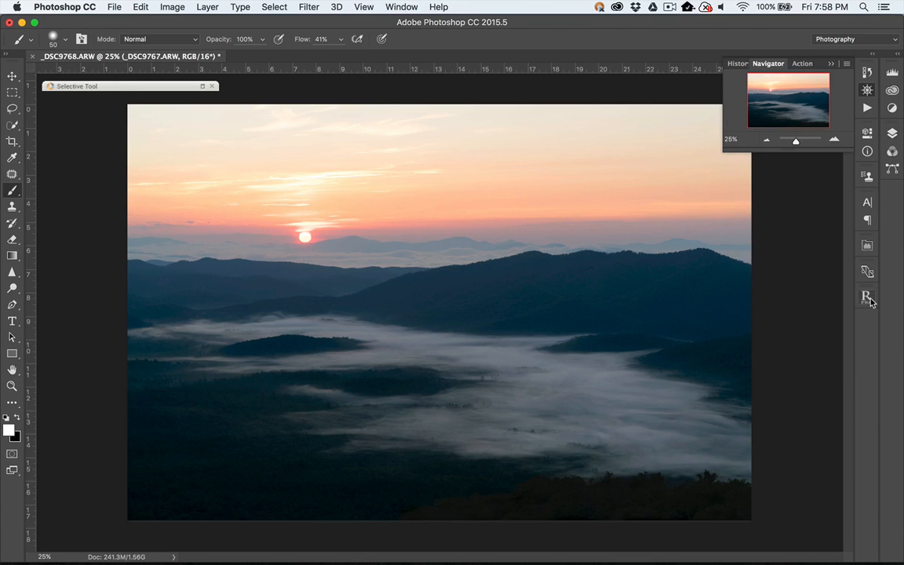
left_click(868, 298)
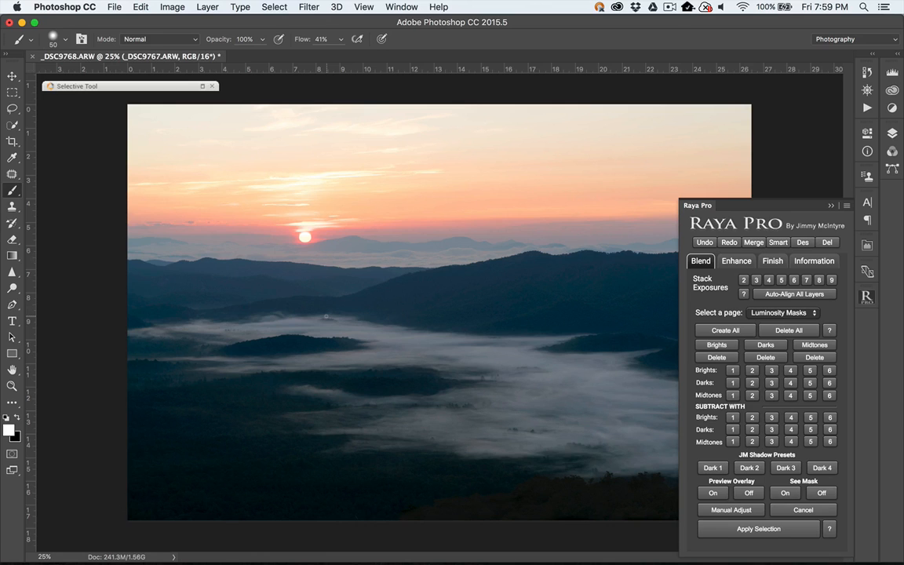
left_click(734, 372)
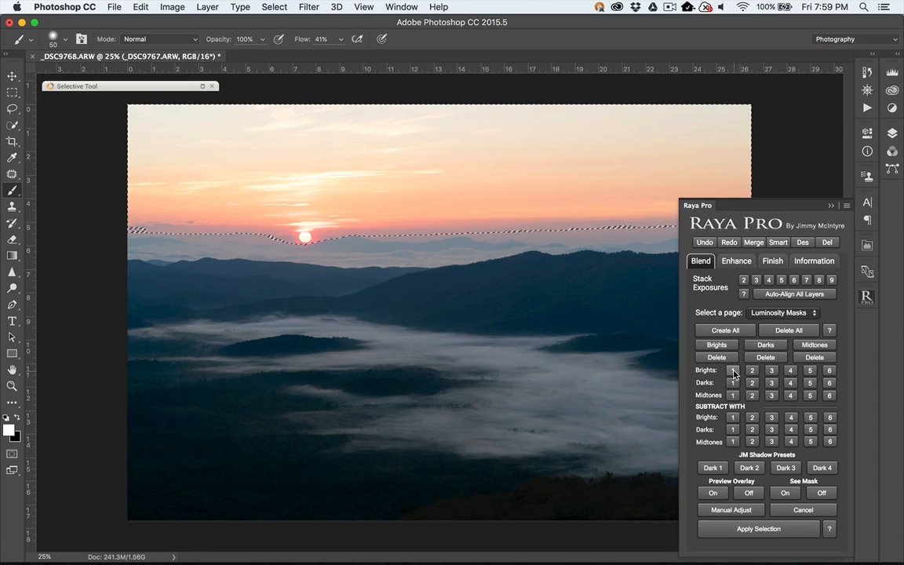
left_click(829, 371)
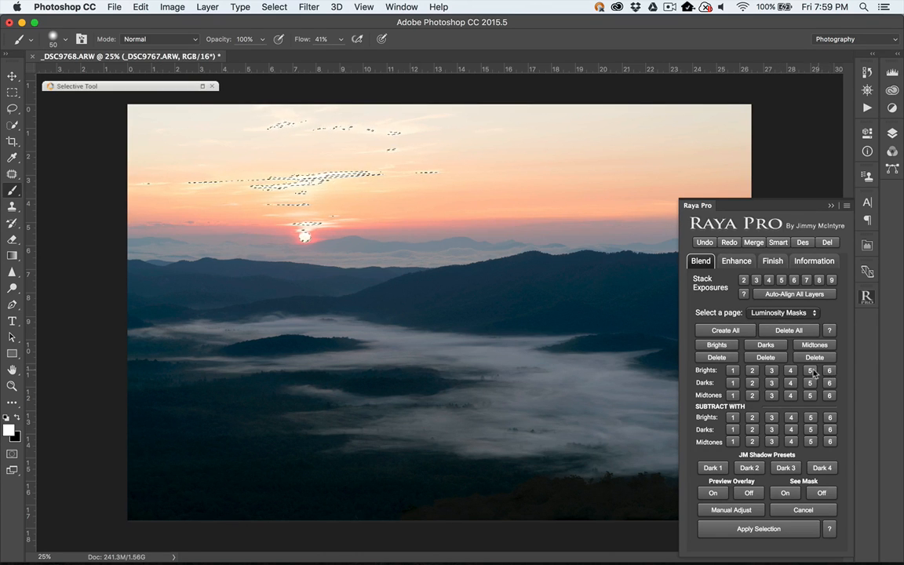
left_click(747, 374)
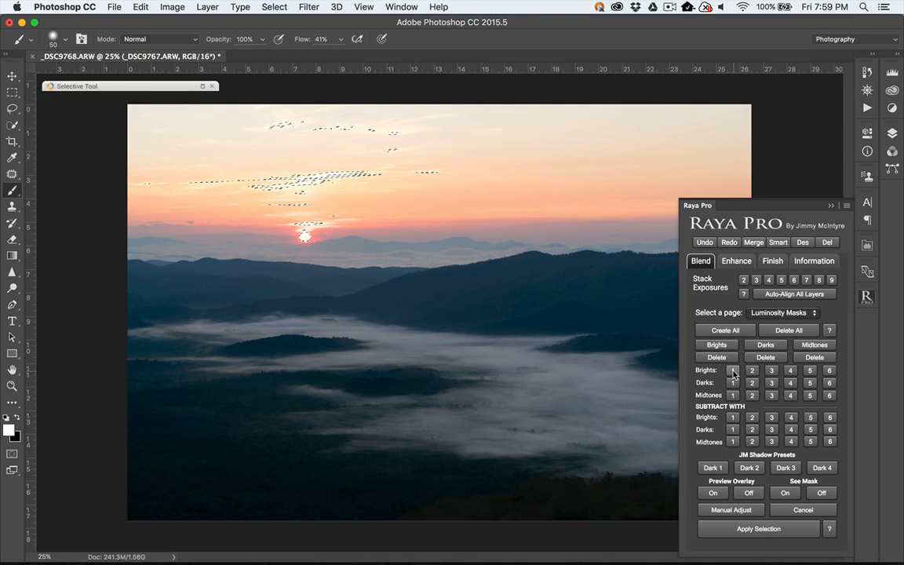
left_click(810, 418)
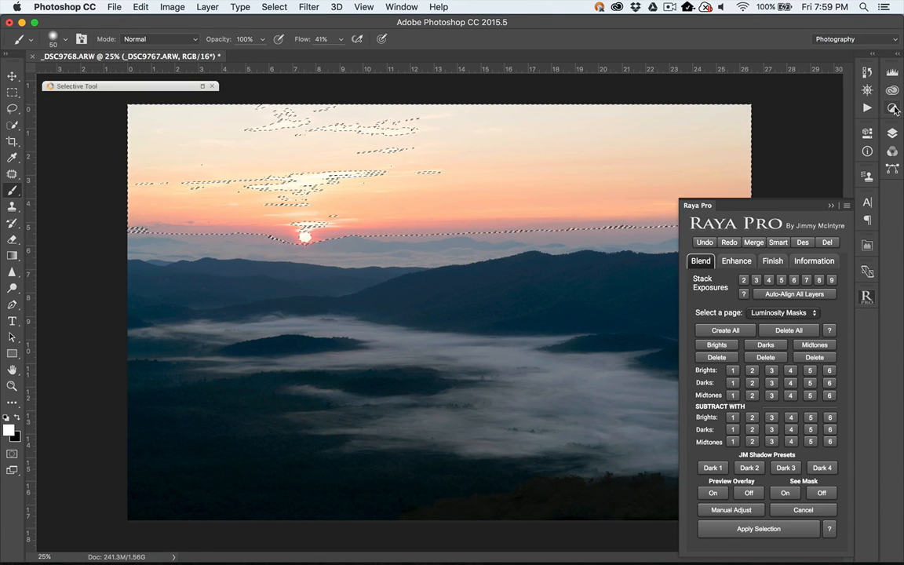
- Add a Curves adjustment masked by the sky selection and try the Strong Contrast (RGB) preset on it
left_click(893, 108)
left_click(814, 88)
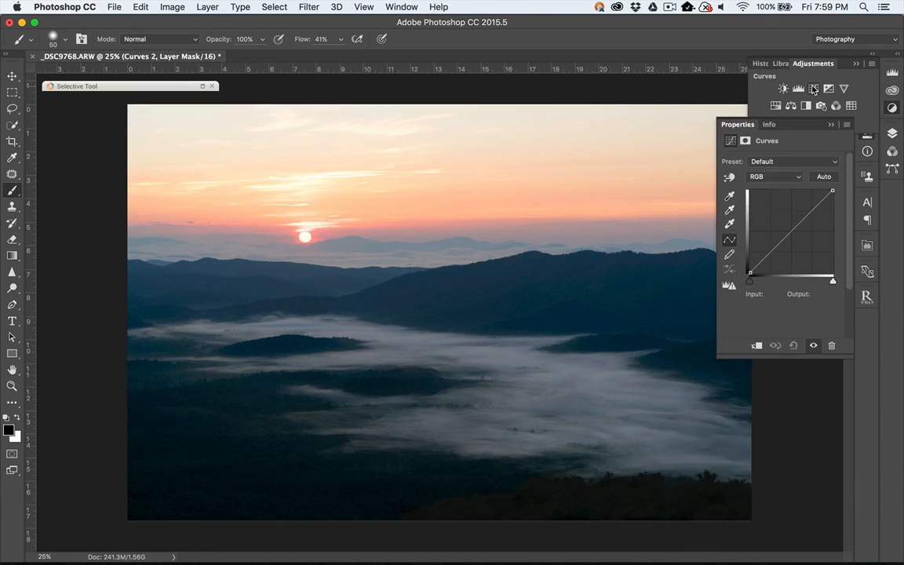
left_click(804, 162)
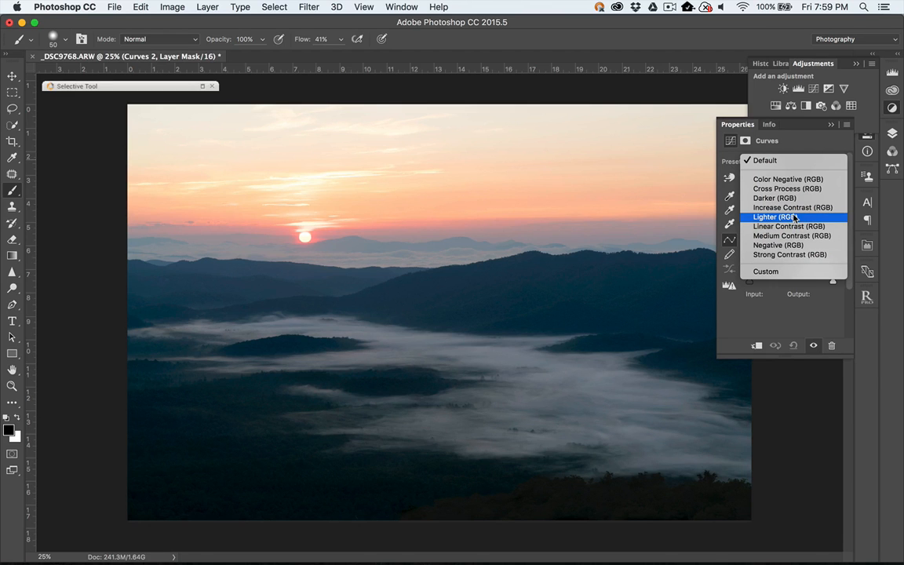
left_click(795, 256)
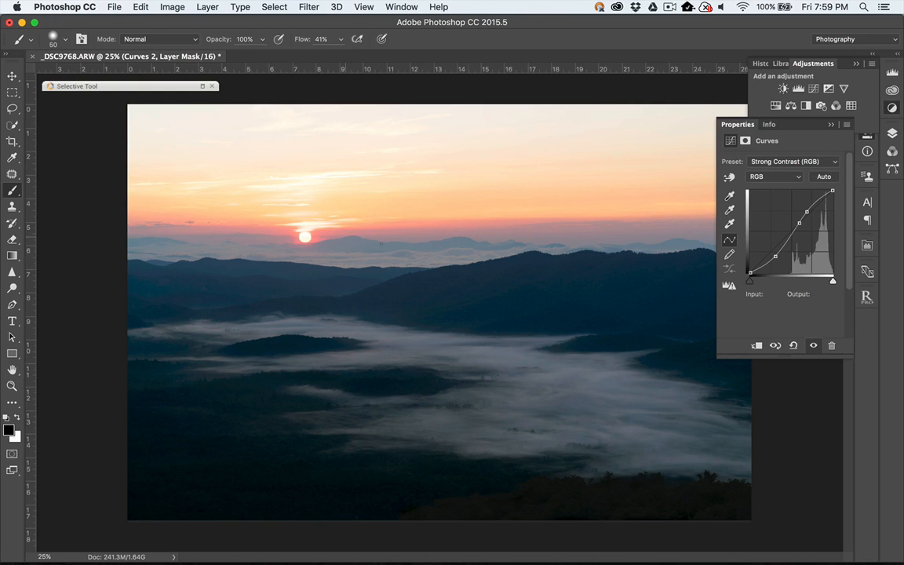
- Try an automatic correction on the sky curve, and pull its point down to input 219, output 158
left_click(825, 178)
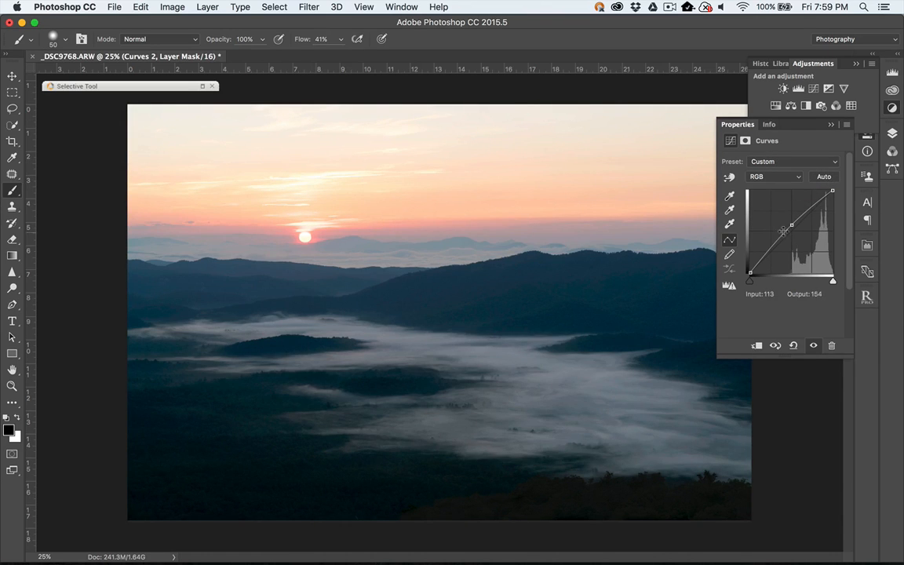
left_click_drag(789, 222, 820, 222)
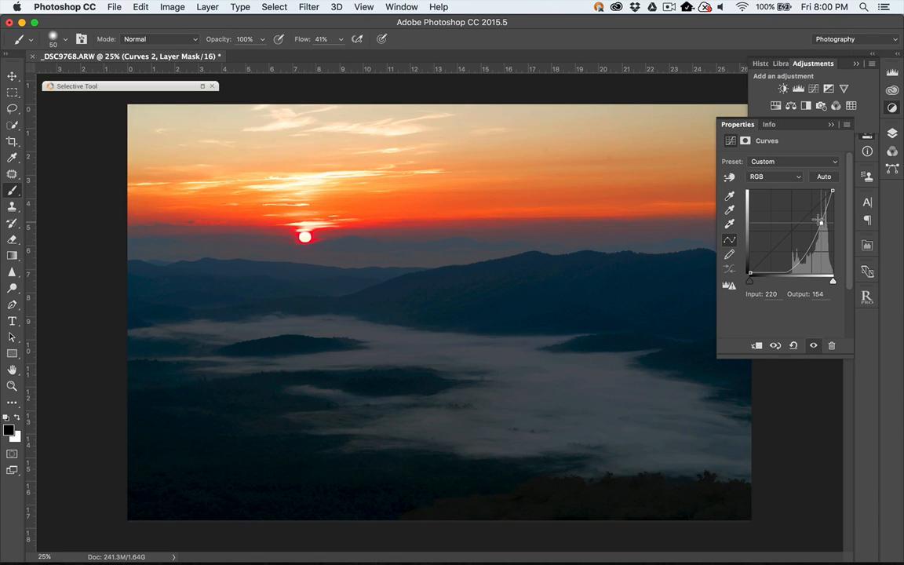
left_click_drag(820, 223, 821, 222)
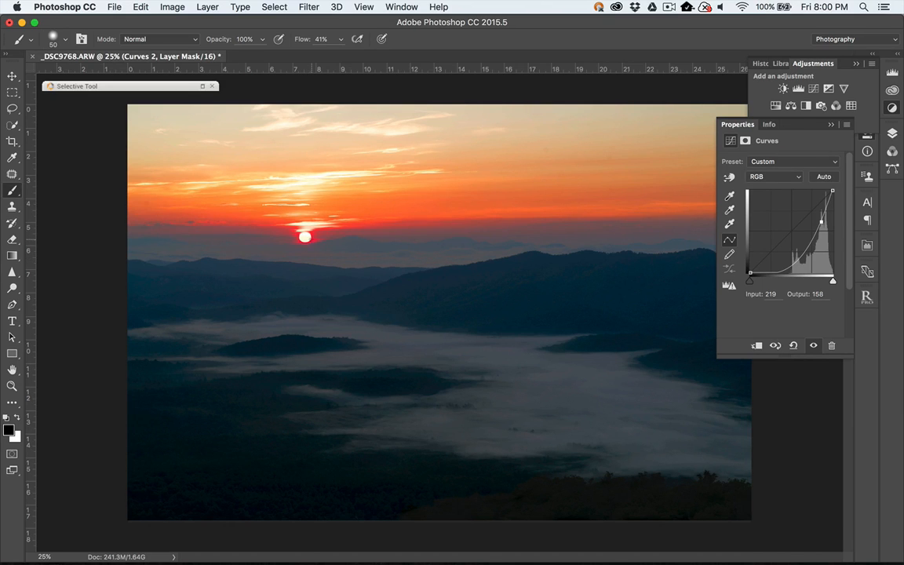
- Try the Medium Contrast (RGB) preset on the sky curve, and apply the Darker (RGB) preset
left_click(808, 161)
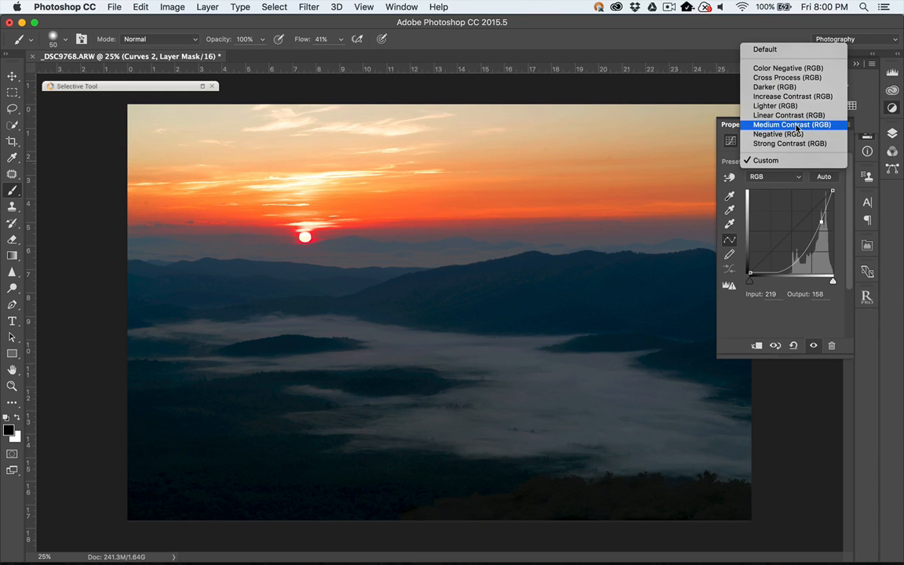
left_click(796, 125)
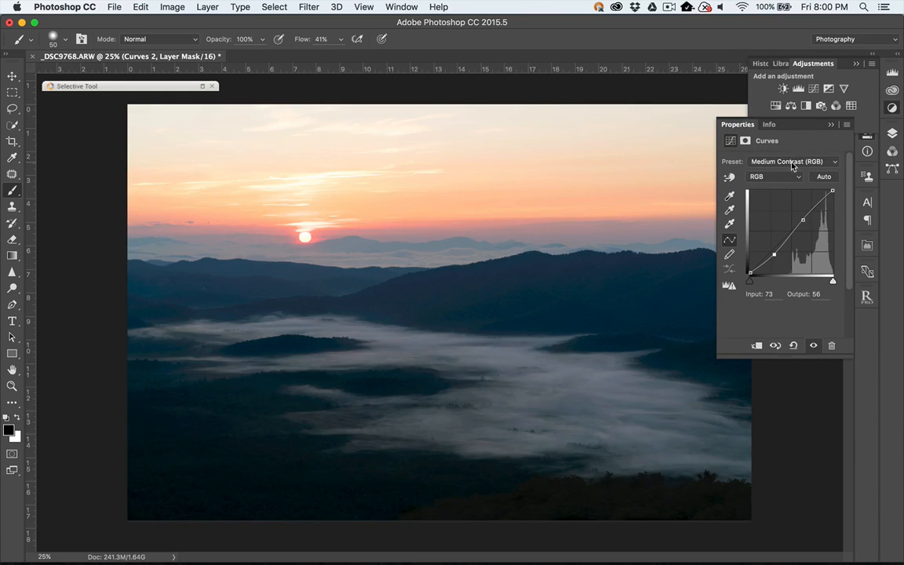
left_click(792, 162)
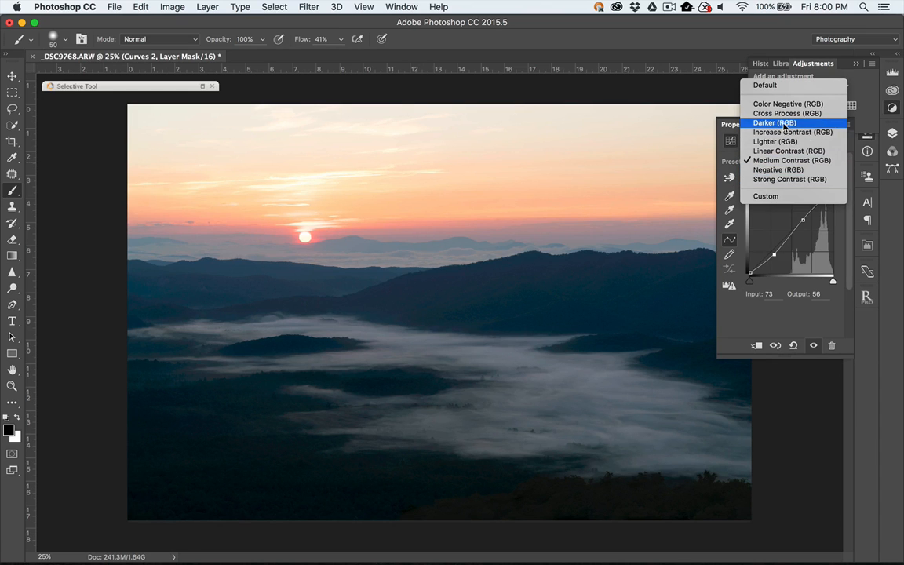
left_click(786, 124)
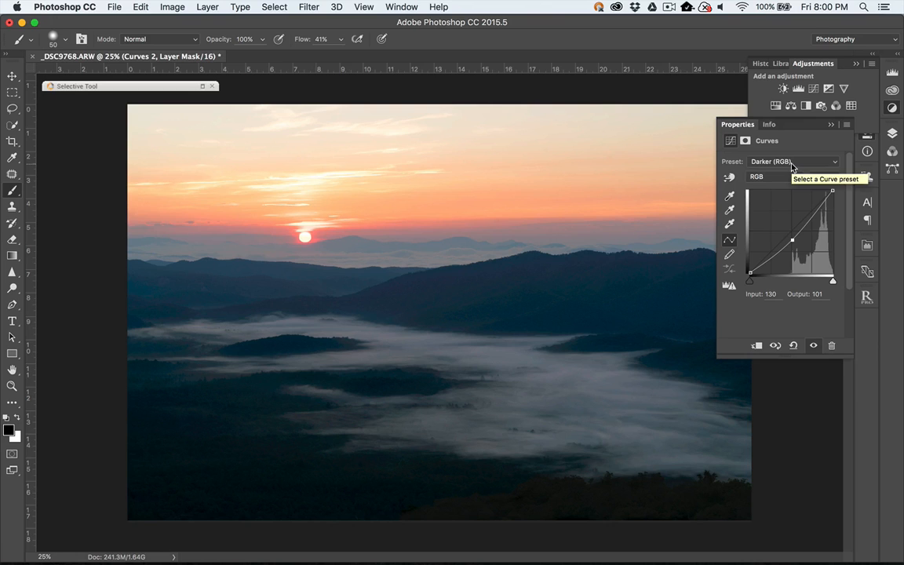
left_click(792, 164)
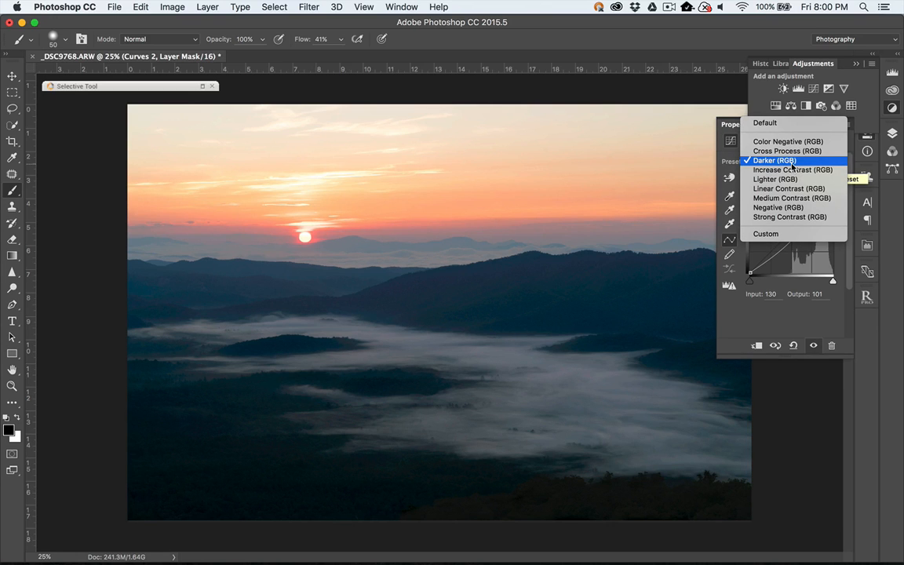
left_click(793, 162)
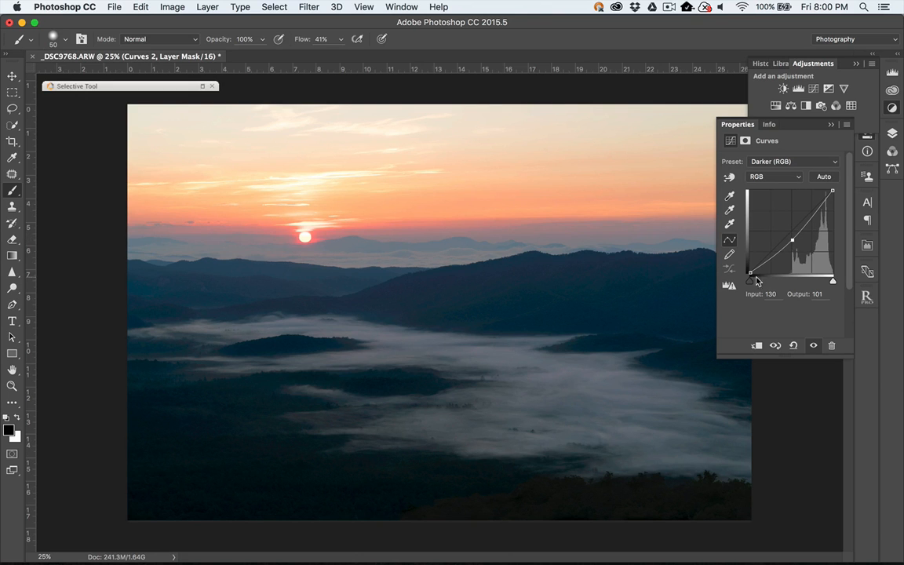
- Darken the sky further by lowering the curve's upper point to input 191, output 139, and display the layer stack
mouse_move(834, 284)
left_mouse_down()
mouse_move(804, 286)
mouse_move(838, 290)
left_mouse_up()
mouse_move(831, 189)
left_mouse_down()
mouse_move(830, 232)
mouse_move(832, 190)
left_mouse_up()
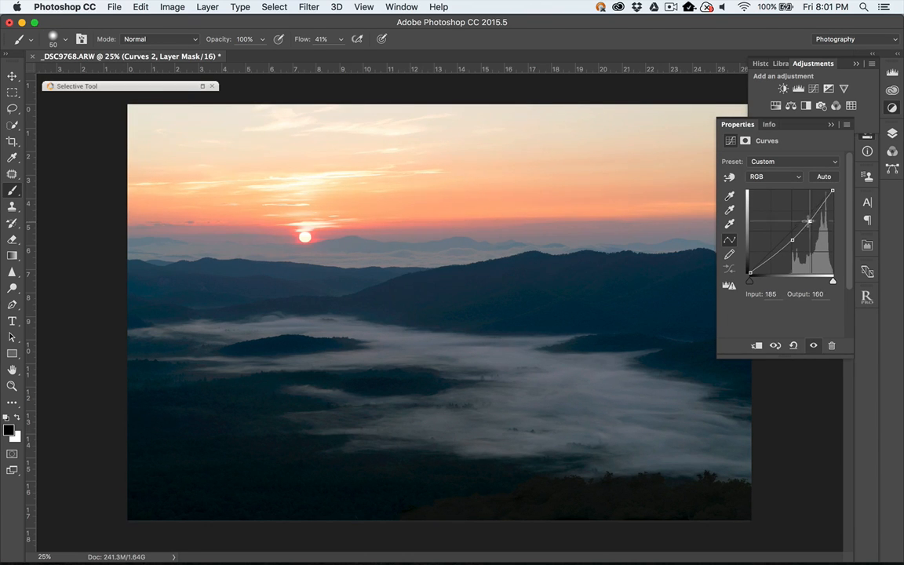
mouse_move(811, 216)
left_mouse_down()
mouse_move(812, 231)
mouse_move(788, 251)
mouse_move(814, 231)
left_mouse_up()
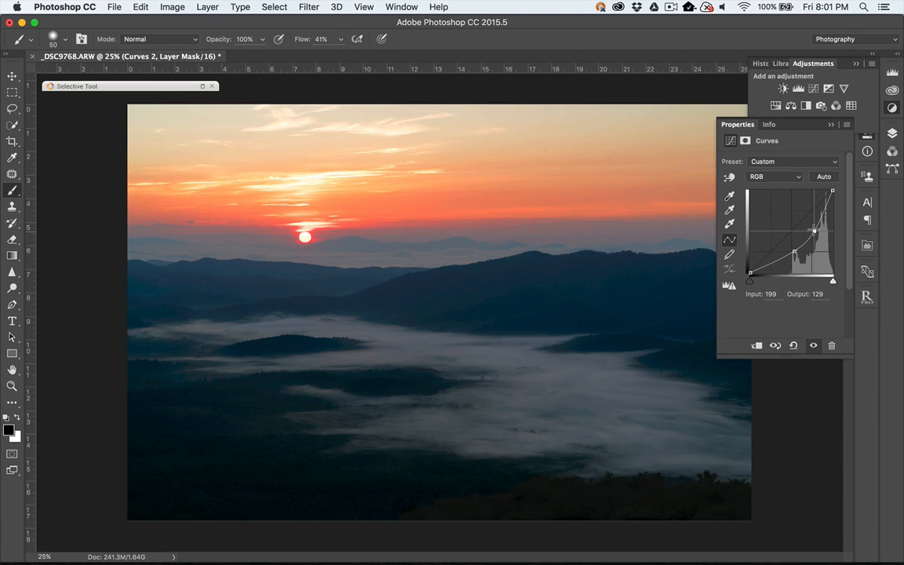
left_click_drag(815, 231, 812, 227)
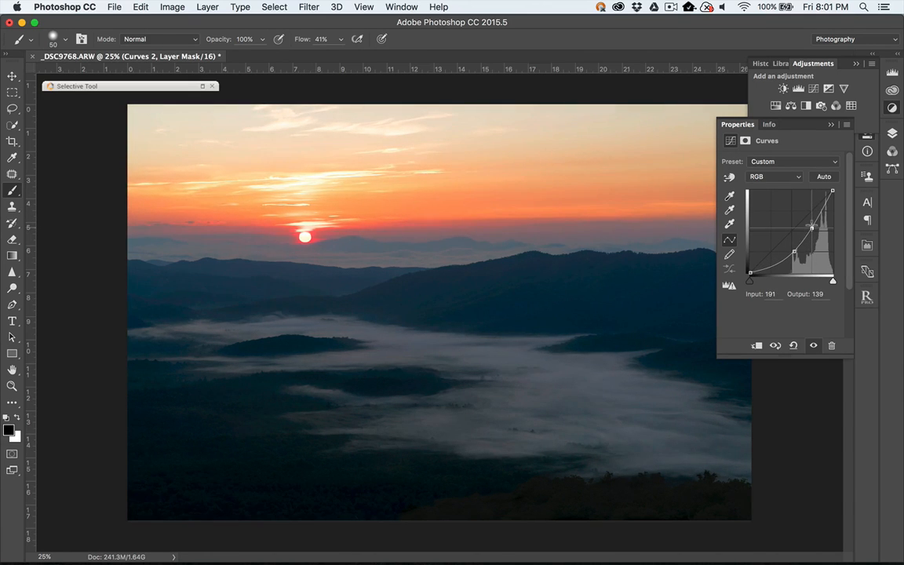
left_click(831, 125)
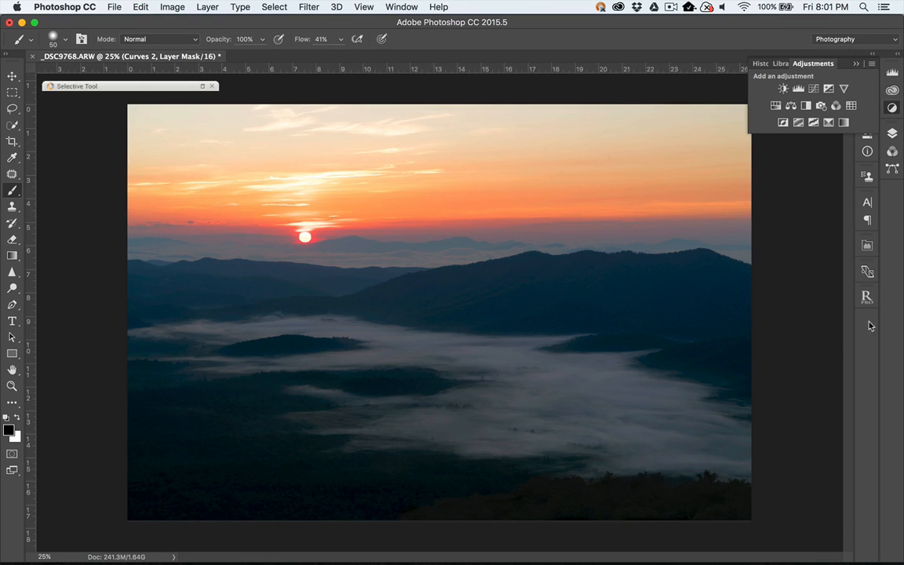
left_click(893, 134)
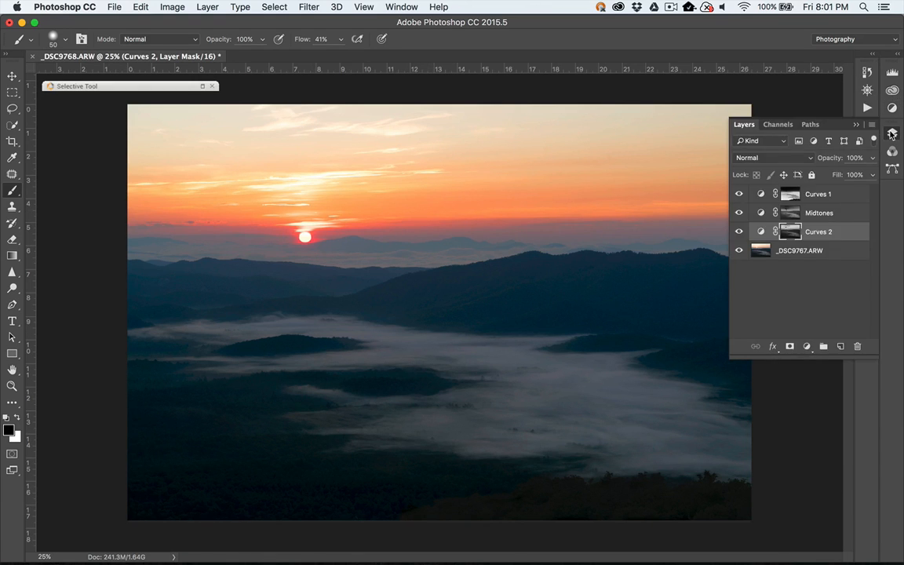
- Rename the Curves 2 layer "Highlights Darker" and the Curves 1 layer "Darks Lighter"
double_click(820, 231)
type("H")
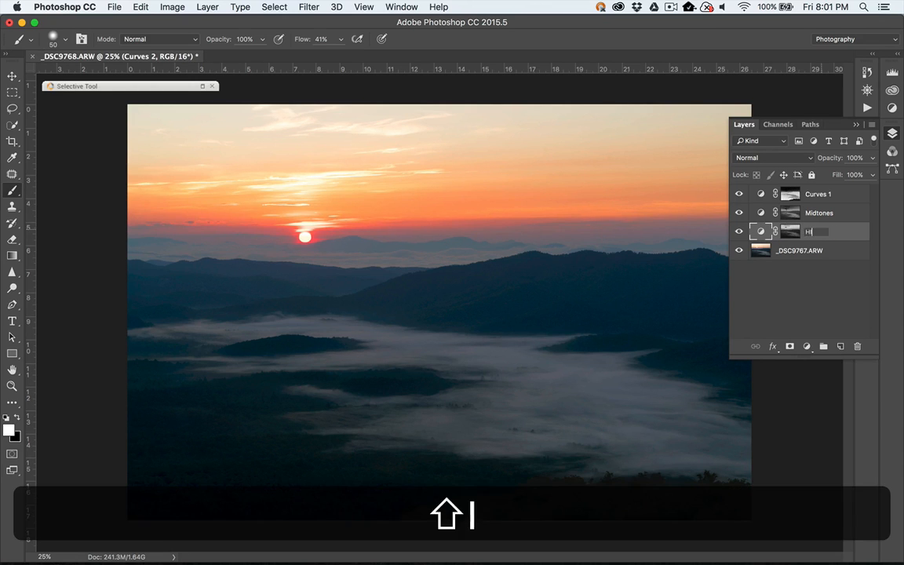
type("ighlights Darker")
key("Return")
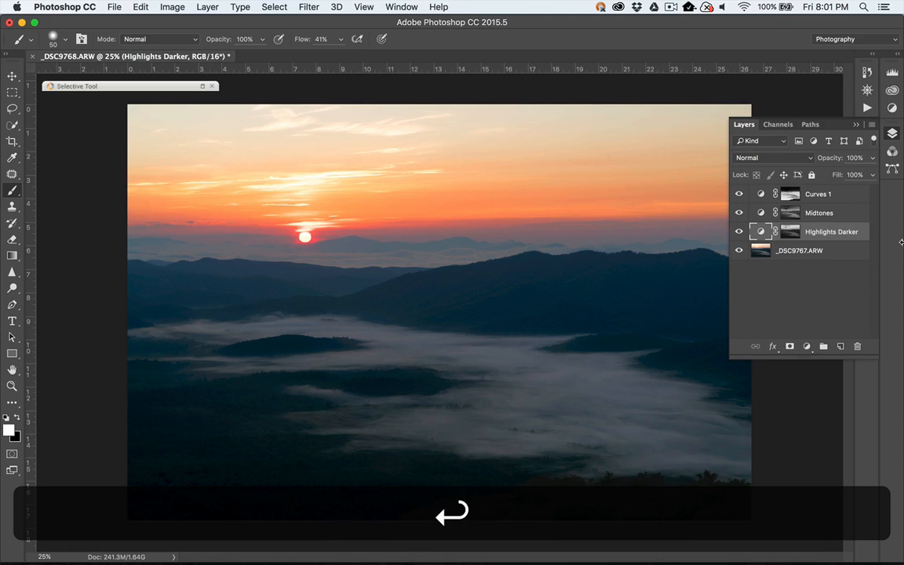
double_click(818, 194)
type("Darks Lighter")
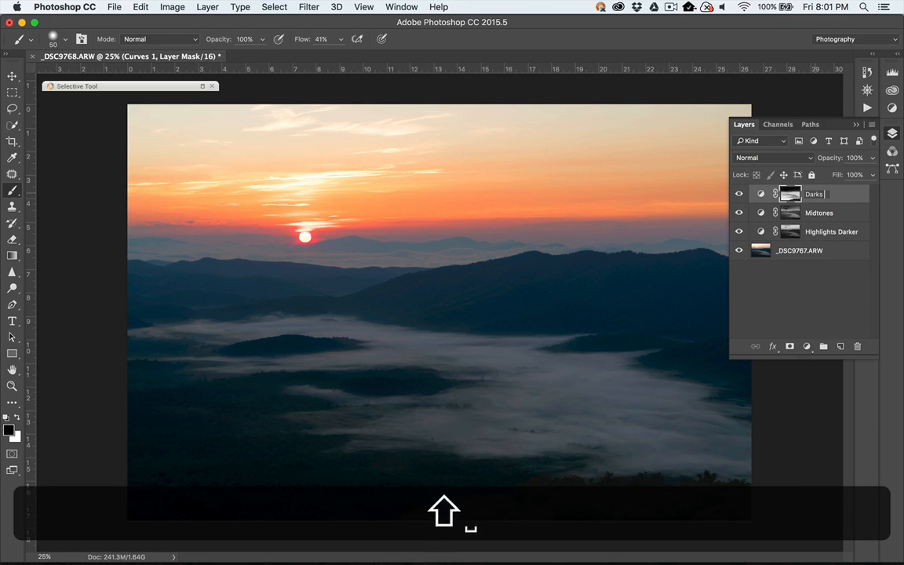
key("Return")
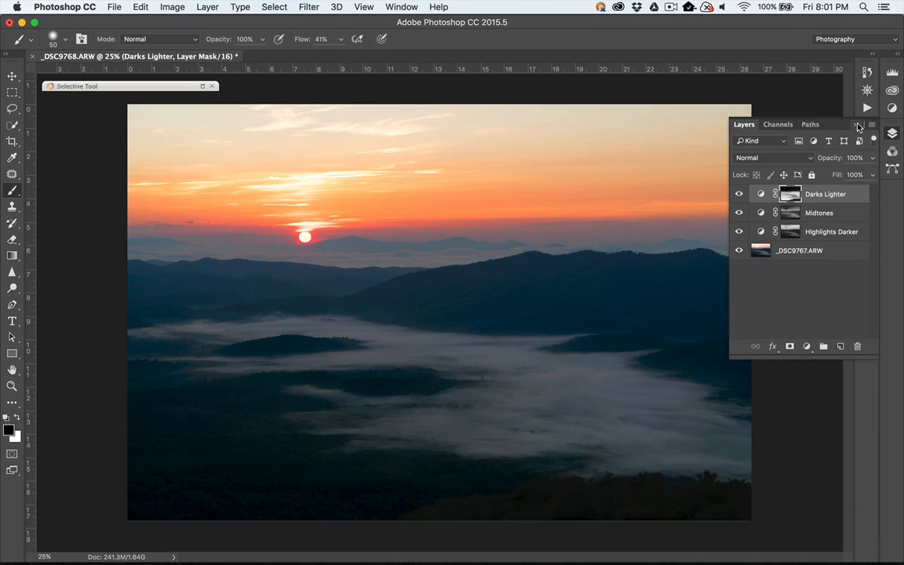
- Select the Highlights Darker layer for brushing and enlarge the view to 66.67% around the sun
left_click(840, 233)
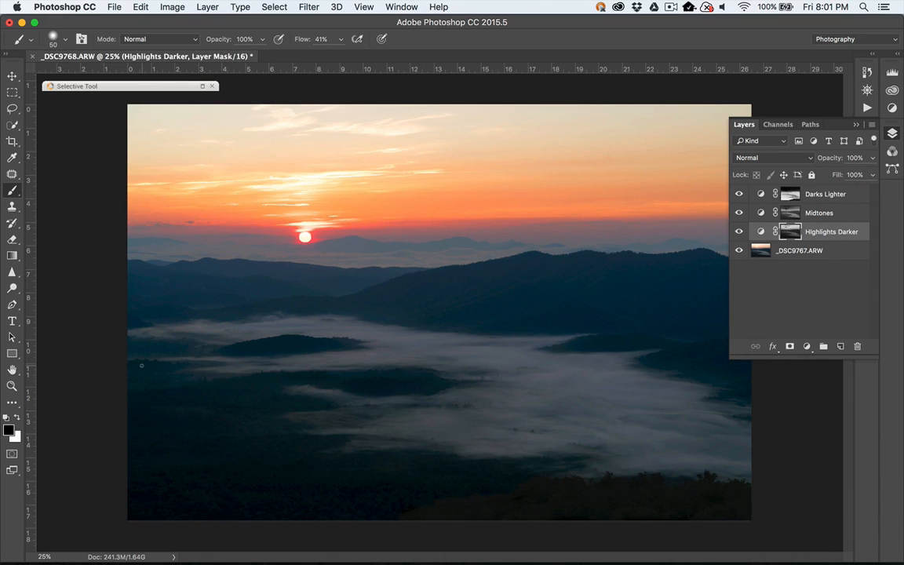
key("b")
left_click(868, 90)
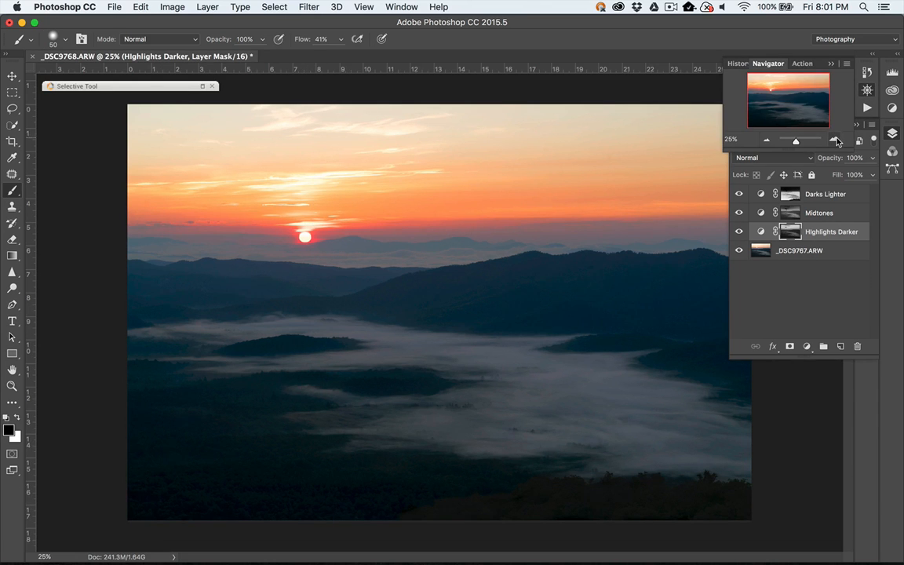
left_click(837, 141)
left_click(837, 141)
left_click(836, 141)
left_click_drag(788, 105, 771, 97)
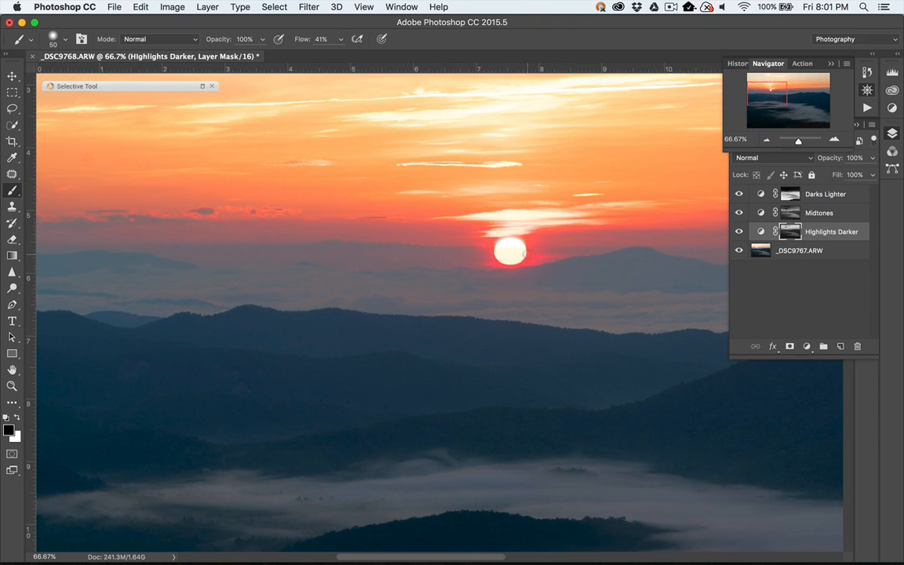
- Try painting black on the Highlights Darker mask around the sun's lower edge with a 125 px brush at 41% flow, and undo it
mouse_move(527, 254)
left_mouse_down()
mouse_move(526, 244)
mouse_move(527, 257)
left_mouse_up()
key("bracketright")
key("bracketright")
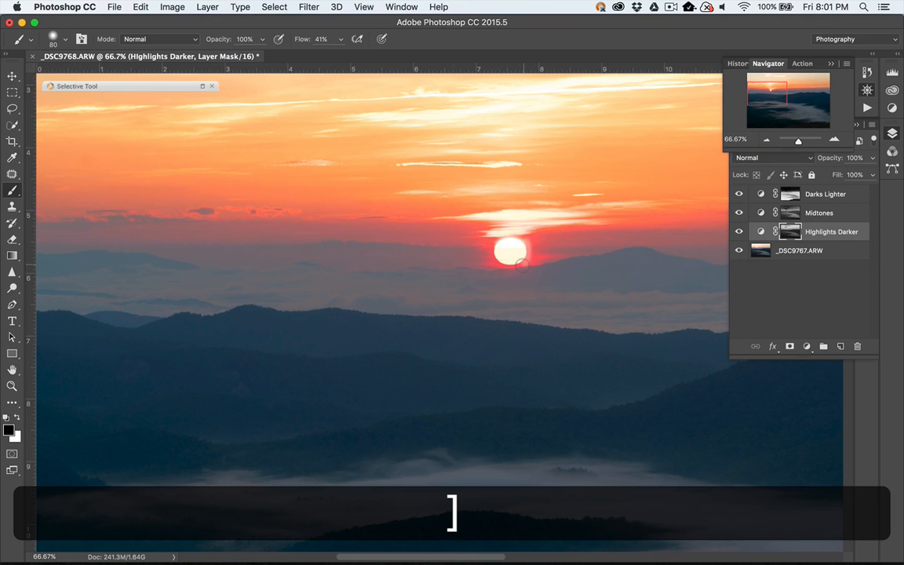
key("super+z")
key("super+bracketright")
key("bracketright")
key("bracketright")
key("bracketright")
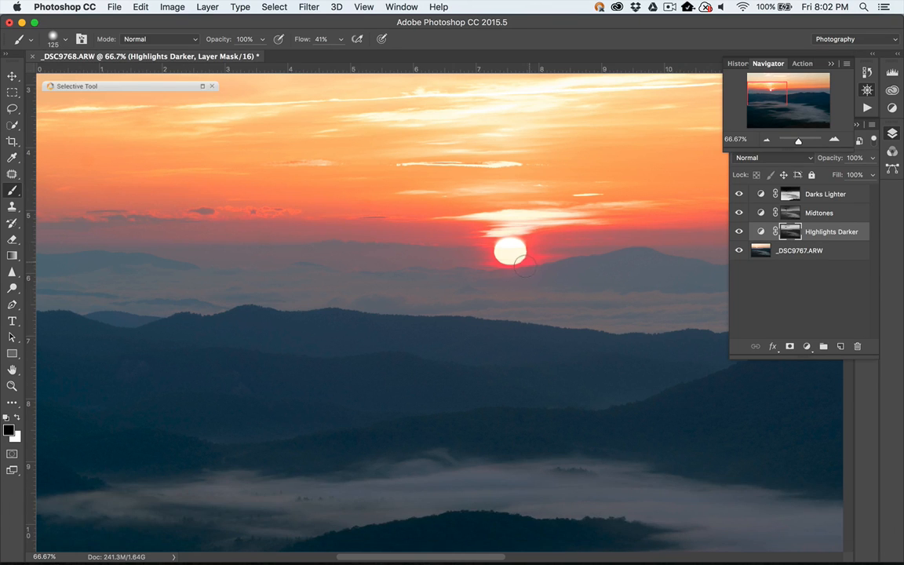
mouse_move(528, 263)
left_mouse_down()
mouse_move(526, 243)
mouse_move(504, 246)
mouse_move(491, 266)
mouse_move(467, 245)
mouse_move(533, 257)
left_mouse_up()
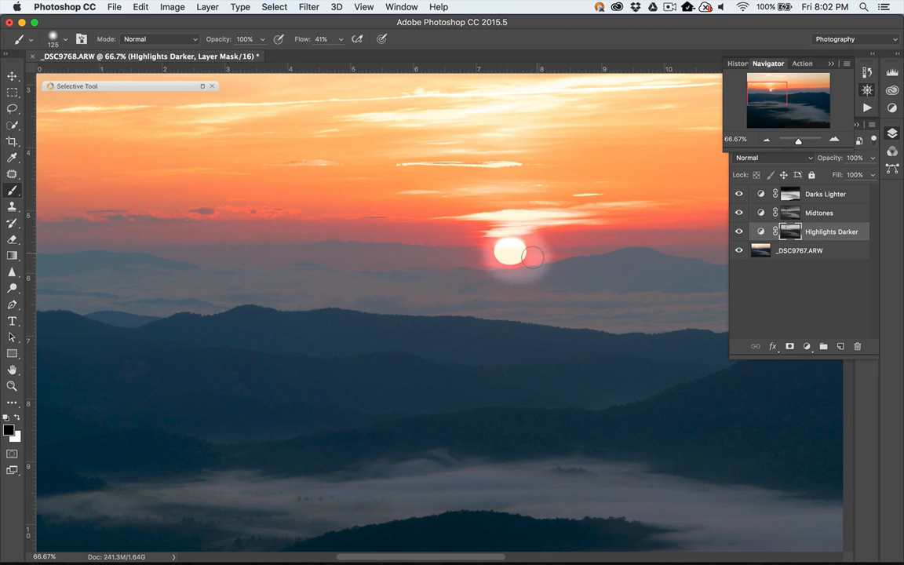
key("super+z")
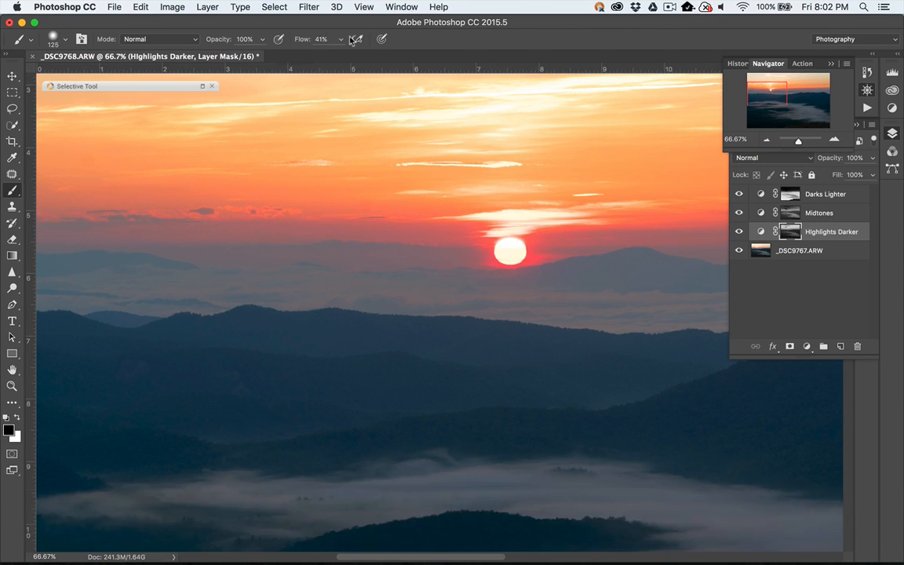
- Set the brush flow to 11% and its size to 150 px for softer strokes near the sun
left_click(340, 38)
left_click_drag(339, 57, 321, 57)
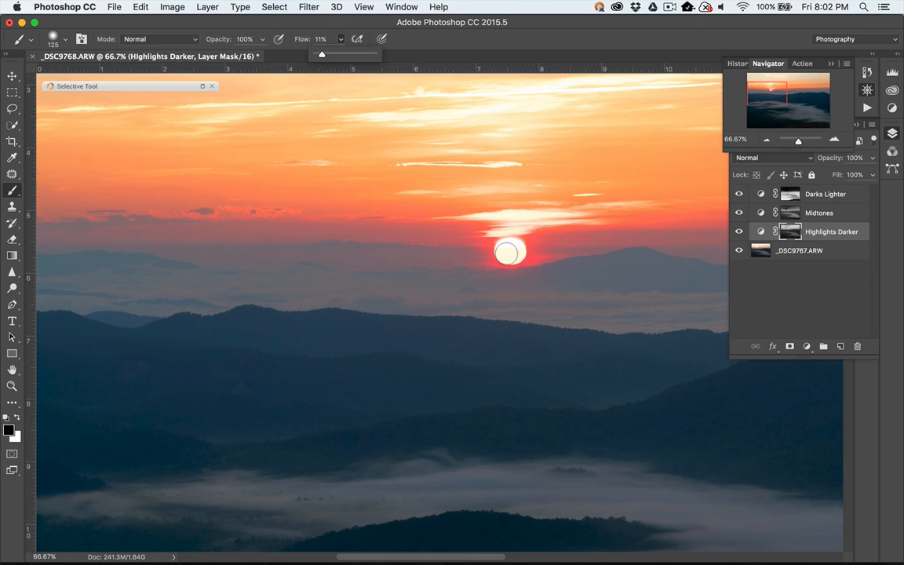
key("bracketright")
key("bracketright")
key("bracketright")
key("bracketleft")
key("bracketleft")
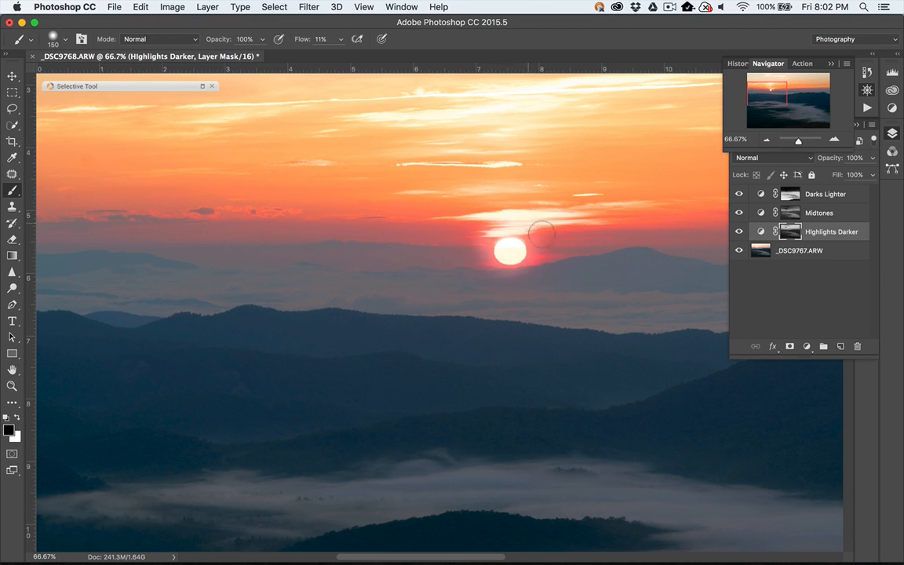
- Try black strokes around the sun and across the sky beside it on the Highlights Darker mask, undoing each stroke
mouse_move(542, 234)
left_mouse_down()
mouse_move(553, 254)
mouse_move(515, 289)
mouse_move(472, 248)
left_mouse_up()
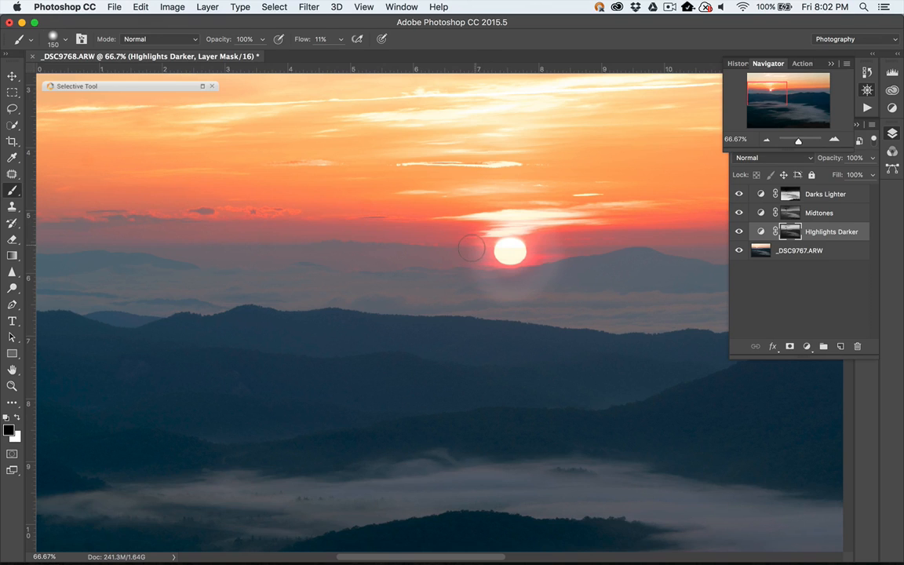
key("super+z")
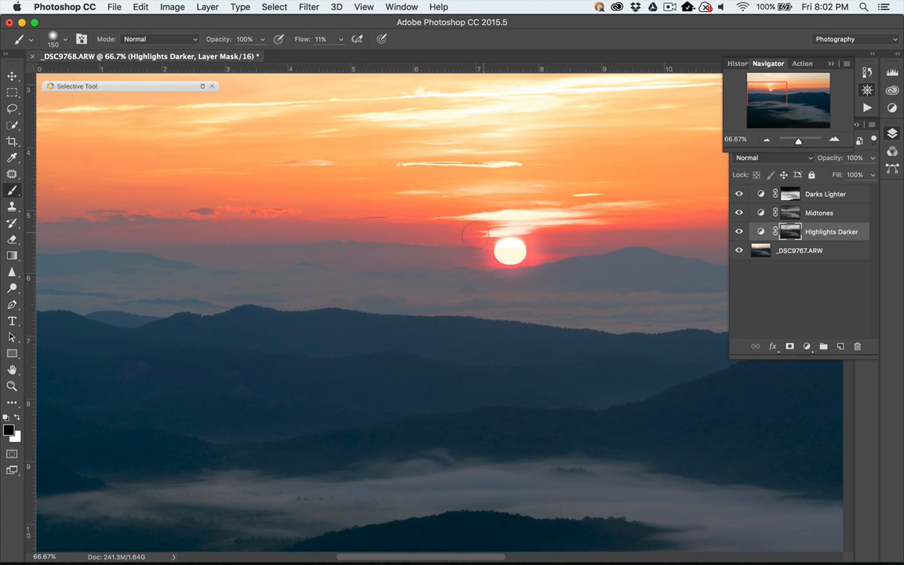
left_click_drag(527, 228, 601, 228)
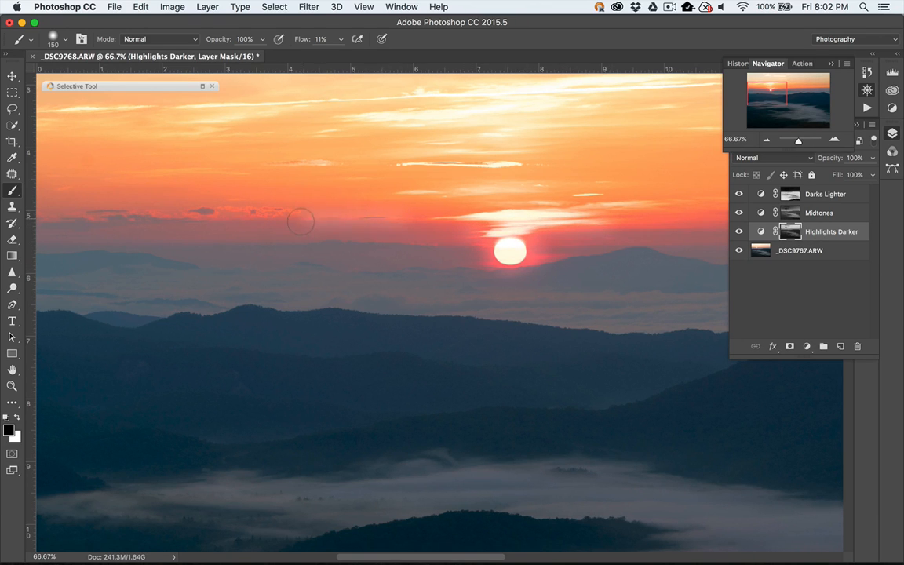
key("super+z")
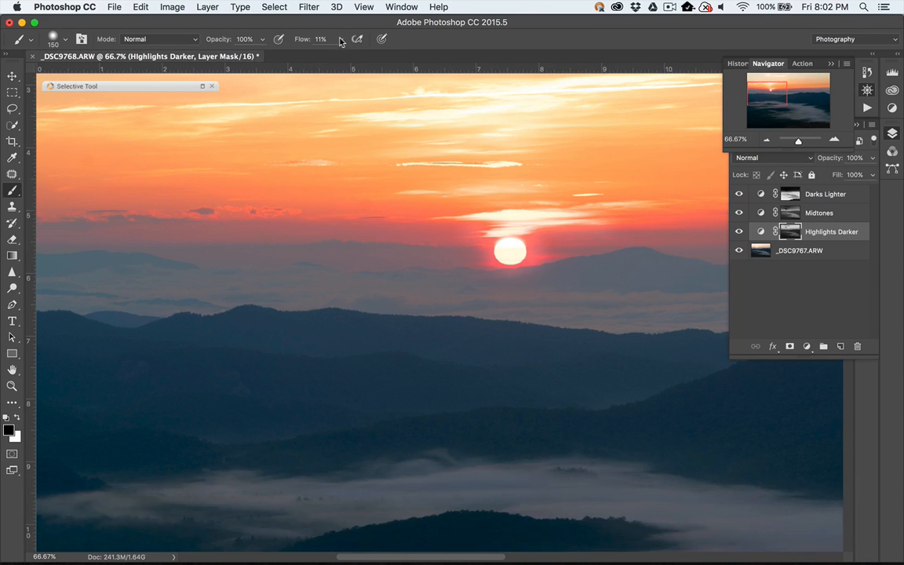
- Lower the brush opacity to 67% and lightly paint black on the mask over the sky to the right of the sun
left_click(341, 39)
left_click(262, 39)
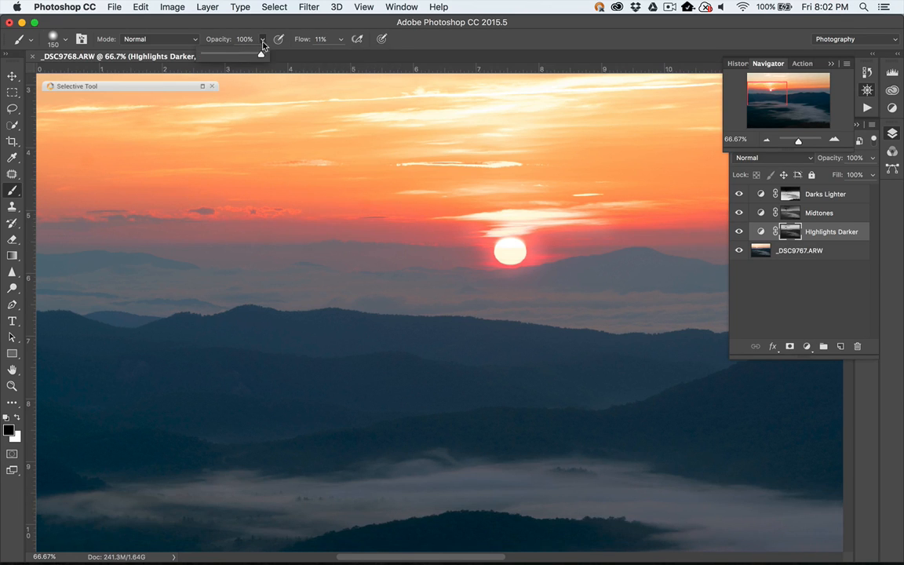
left_click_drag(260, 55, 240, 55)
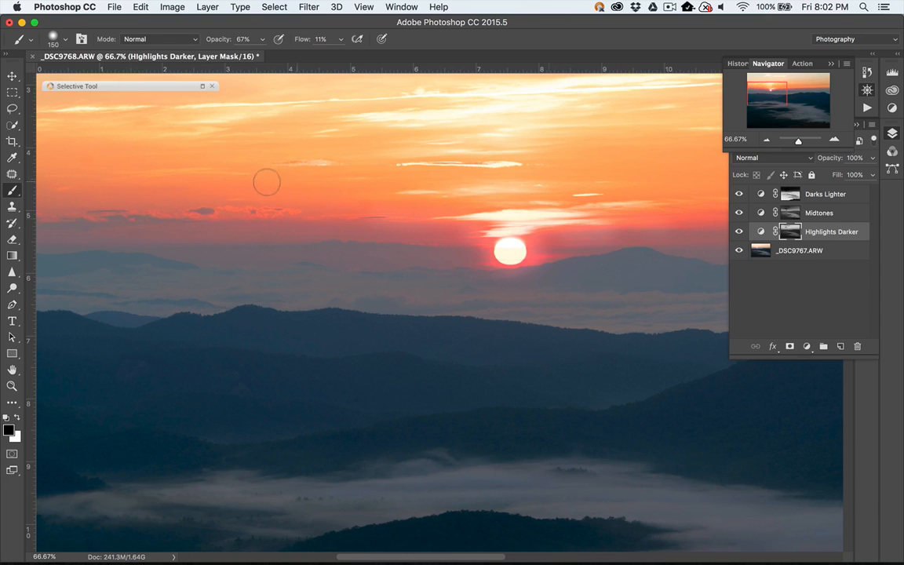
scroll(438, 162, "right", 5)
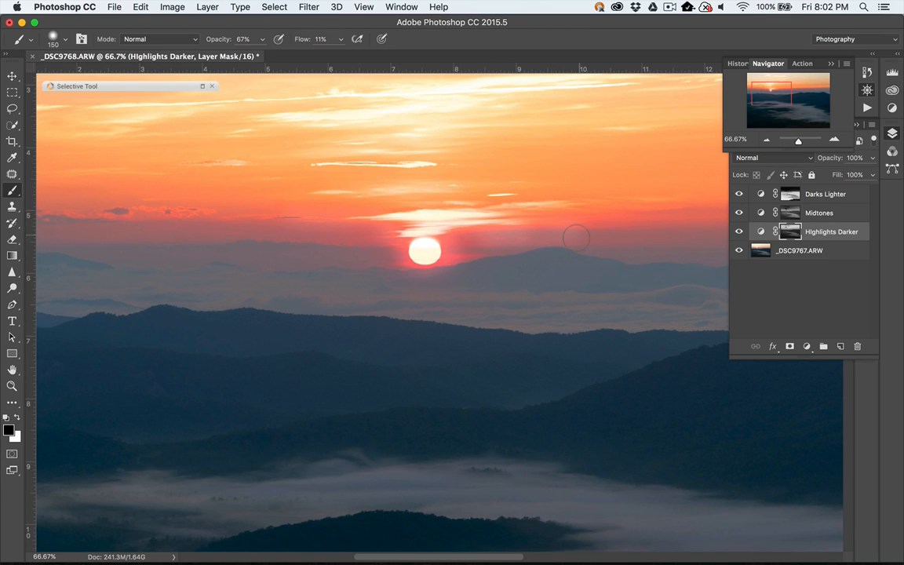
- Paint white at 29% brush opacity on the Highlights Darker mask over the sky just right of the sun
key("x")
left_click(262, 38)
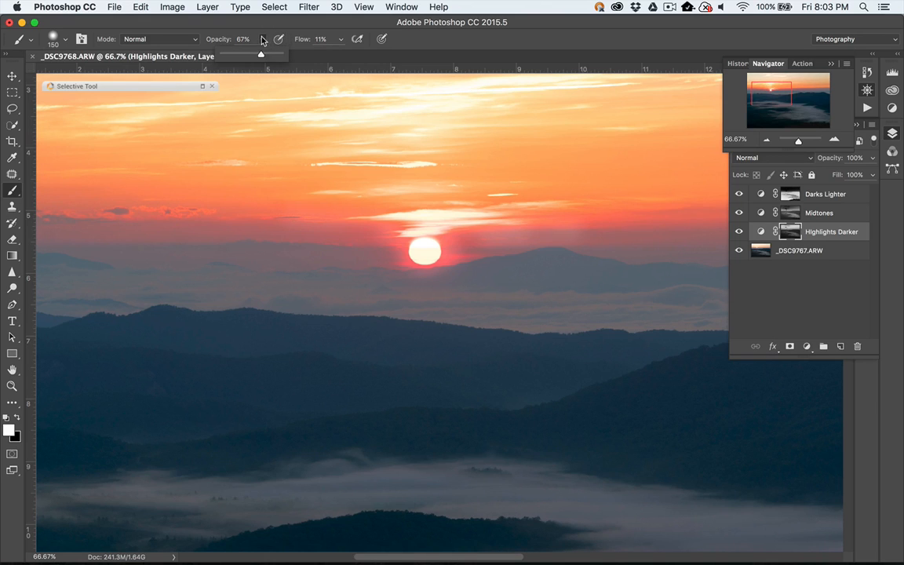
left_click_drag(263, 54, 239, 55)
left_click(542, 237)
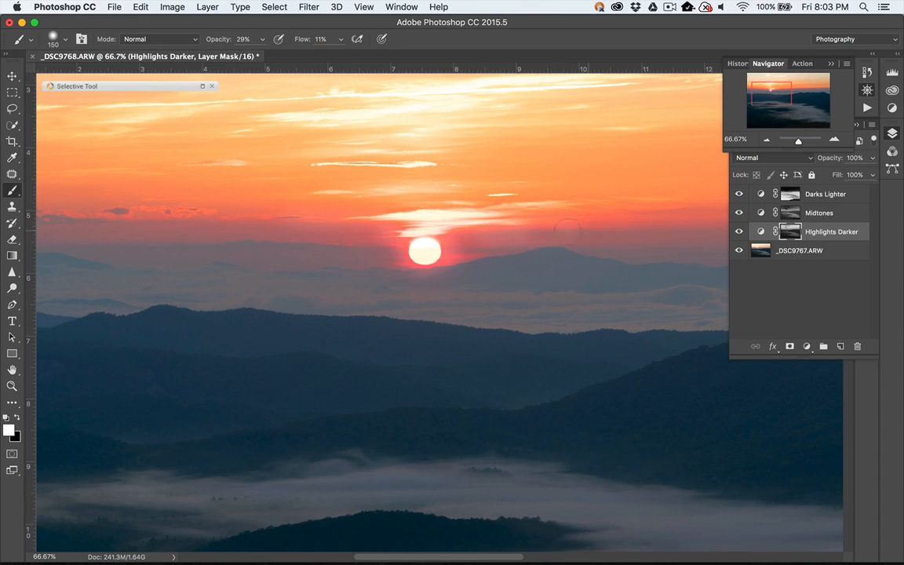
- Return to the whole photo at 25% and compare it with and without the Highlights Darker layer
scroll(529, 221, "up", 3)
scroll(528, 221, "right", 2)
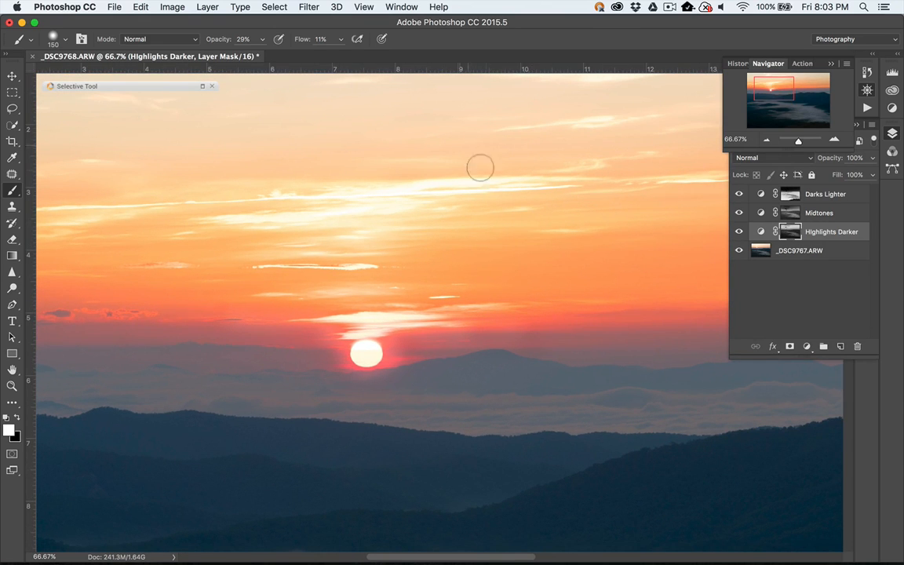
left_click(767, 140)
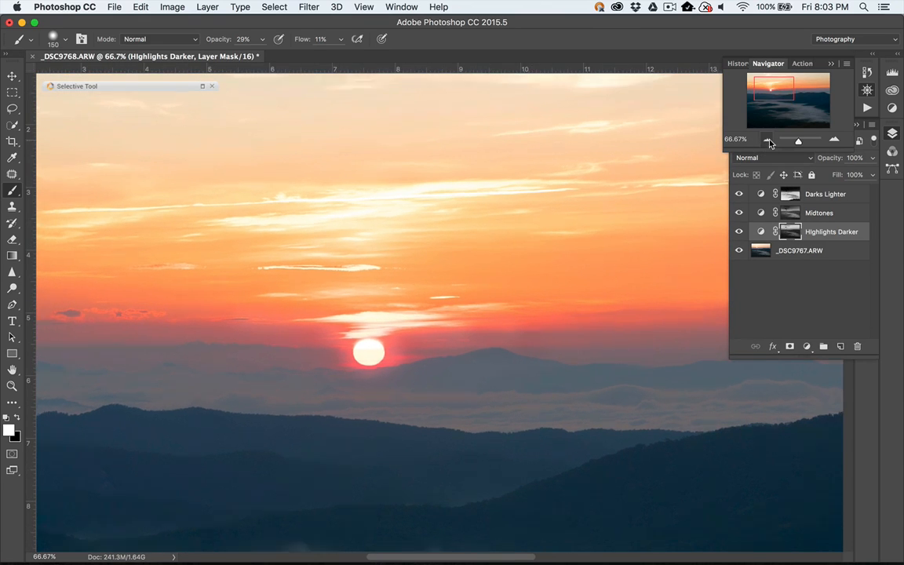
left_click(768, 140)
left_click(767, 140)
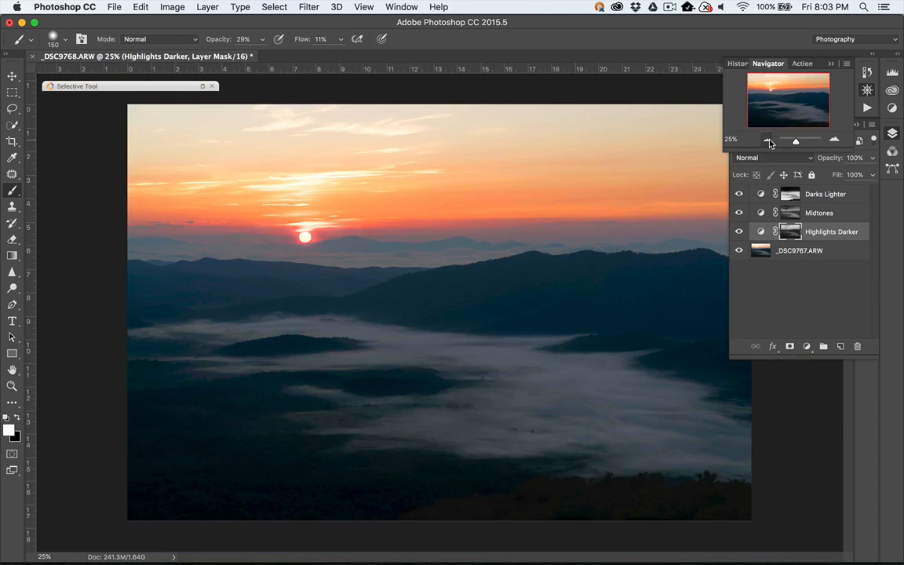
left_click(739, 232)
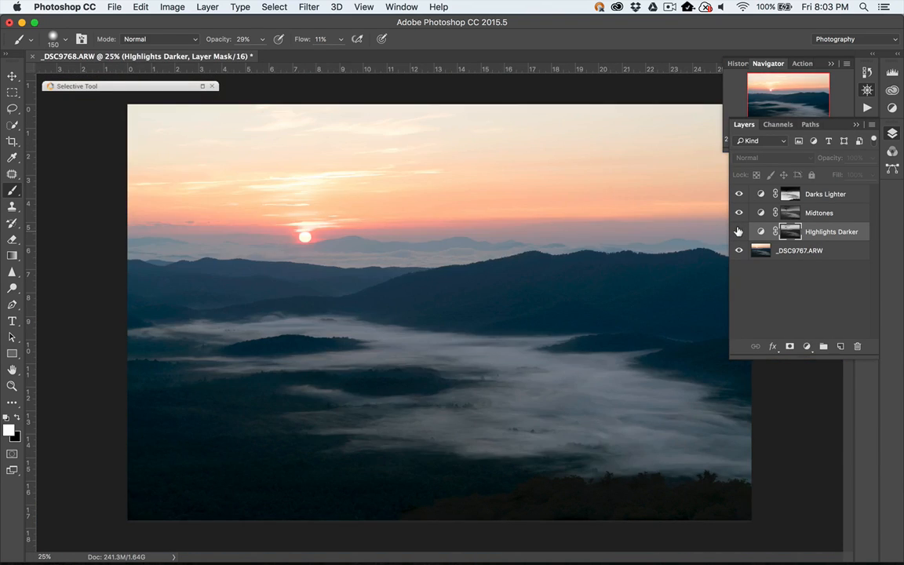
left_click(739, 231)
left_click(739, 231)
left_click(739, 231)
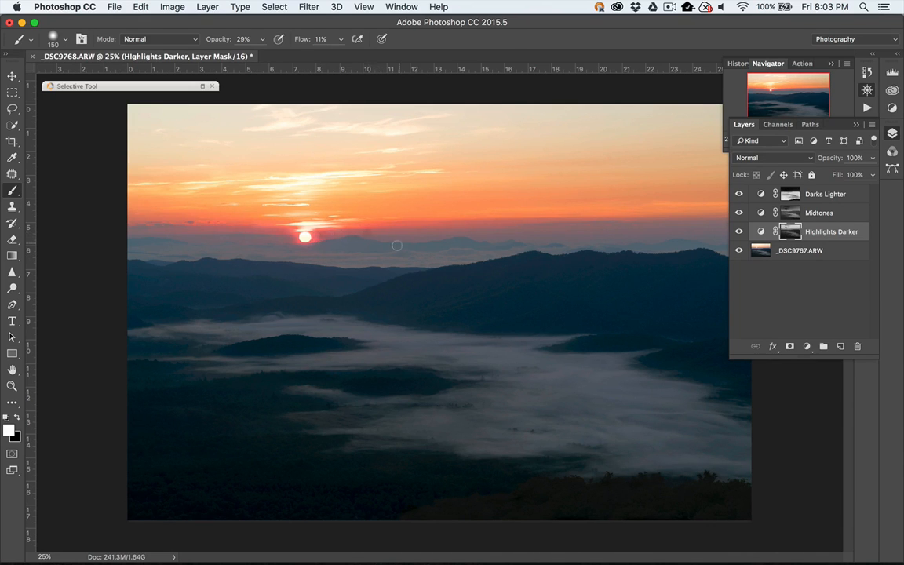
- Hide all three adjustment layers to view the original photo, and show them again one by one from Highlights Darker up
key("x")
left_click(739, 232)
left_click(738, 213)
left_click(738, 194)
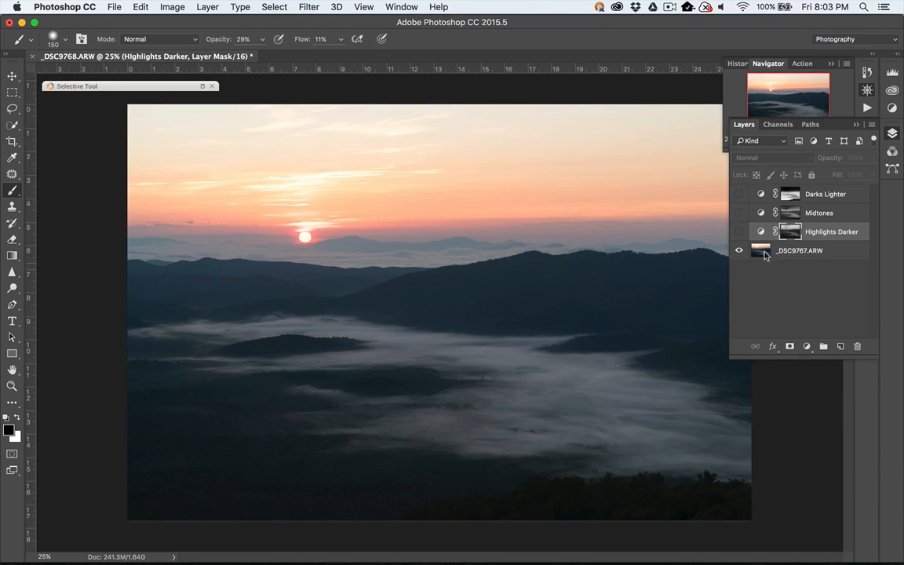
left_click(785, 250)
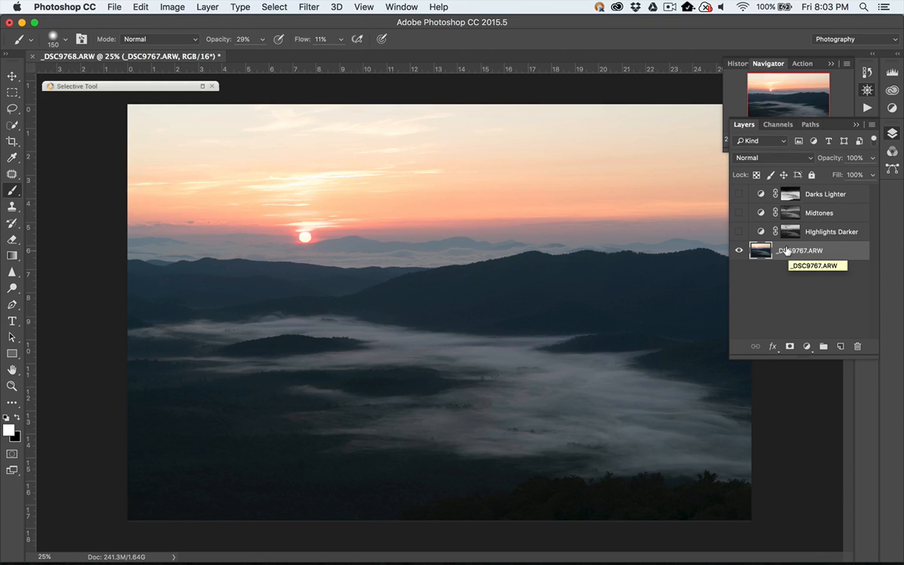
left_click(738, 231)
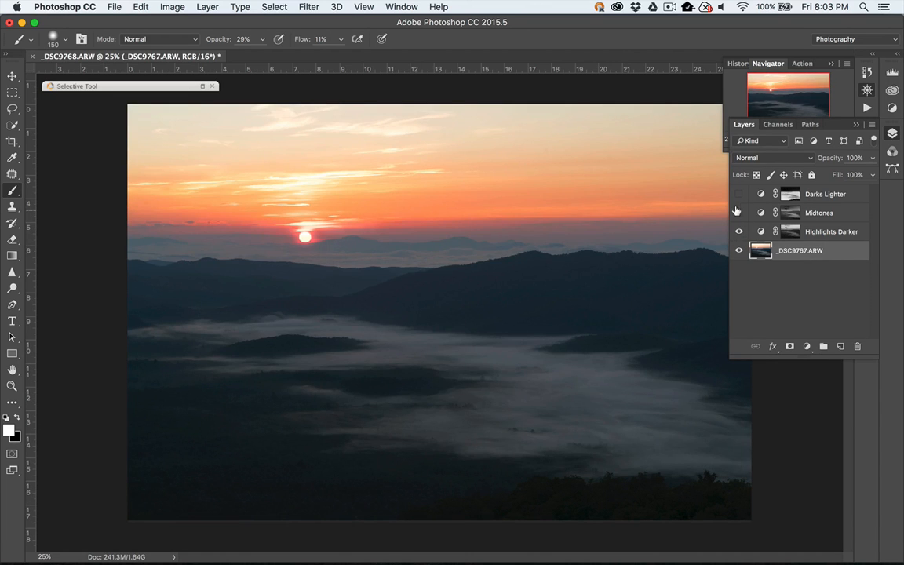
left_click(738, 210)
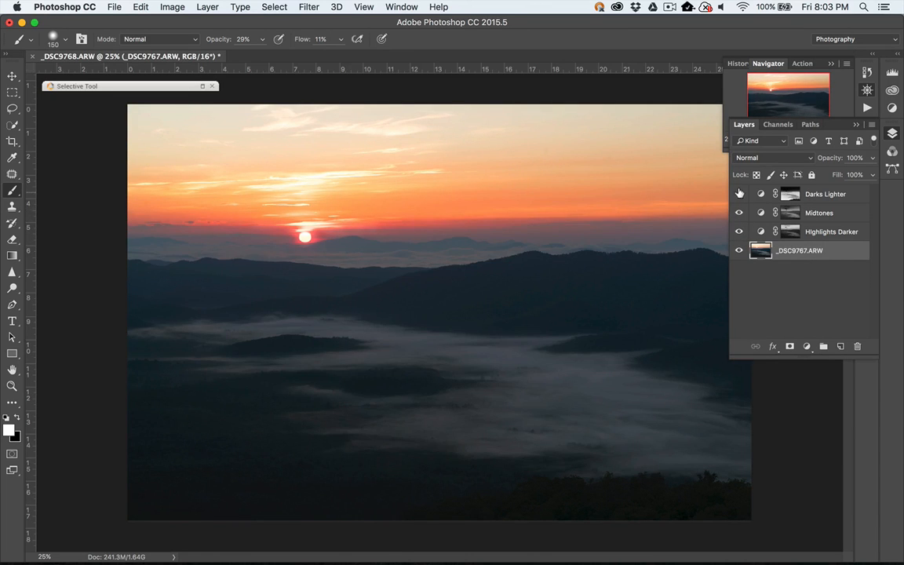
left_click(739, 194)
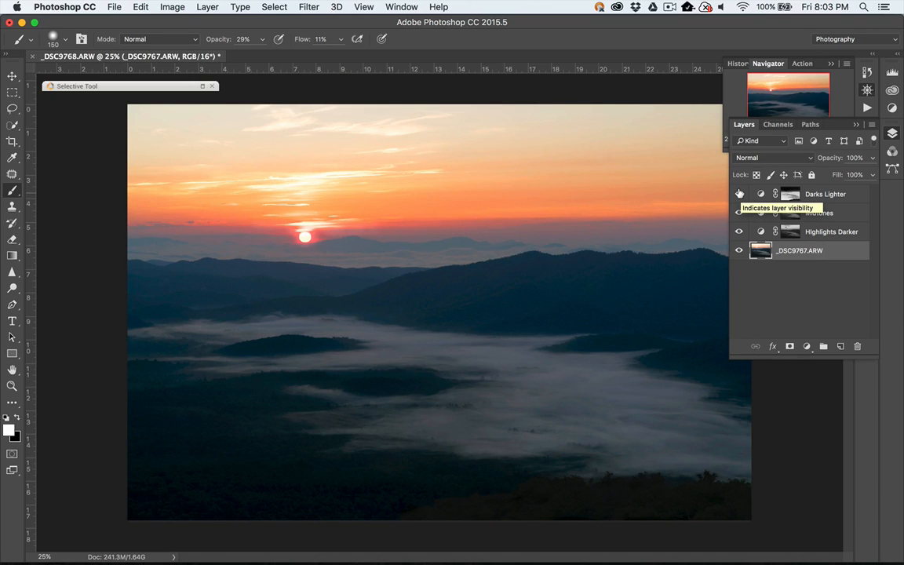
- Toggle the Darks Lighter, Midtones and Highlights Darker layers off and on individually to compare each one's effect
left_click(739, 194)
left_click(739, 194)
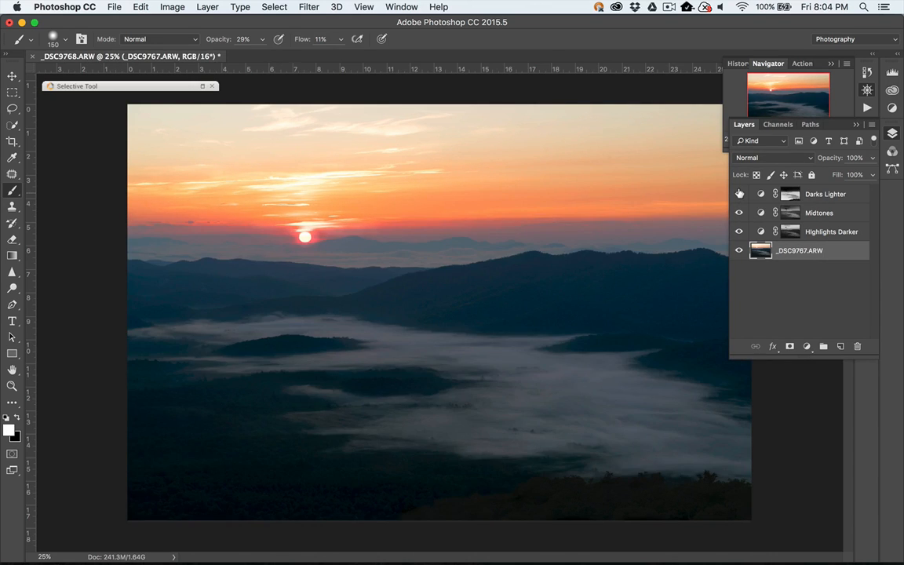
left_click(739, 212)
left_click(738, 212)
left_click(739, 212)
left_click(739, 213)
left_click(738, 233)
left_click(738, 232)
- Select the Midtones layer's mask, leaving the Select and Mask workspace without applying anything
double_click(785, 214)
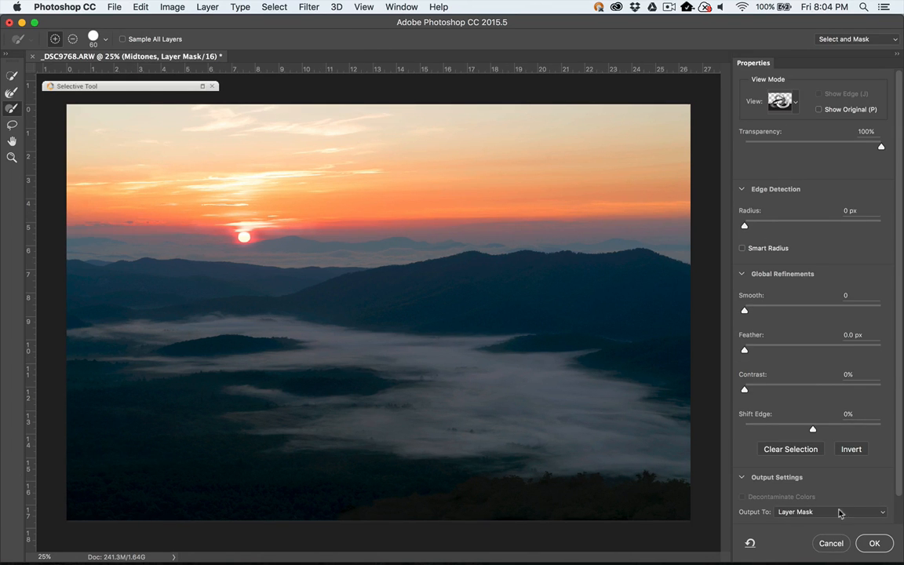
left_click(831, 543)
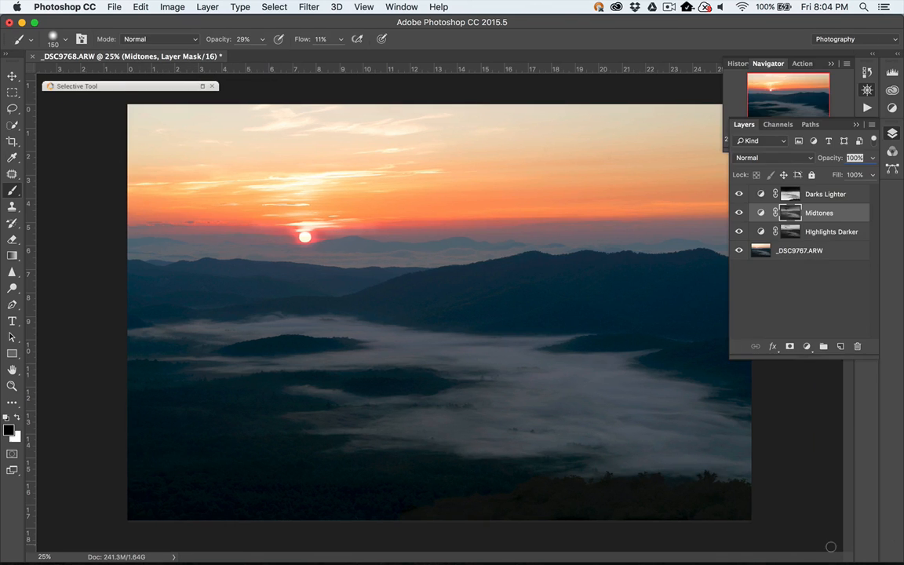
- Preview the Lighter (RGB) and Darker (RGB) presets on the Midtones layer's curve, and settle on Strong Contrast (RGB)
double_click(759, 212)
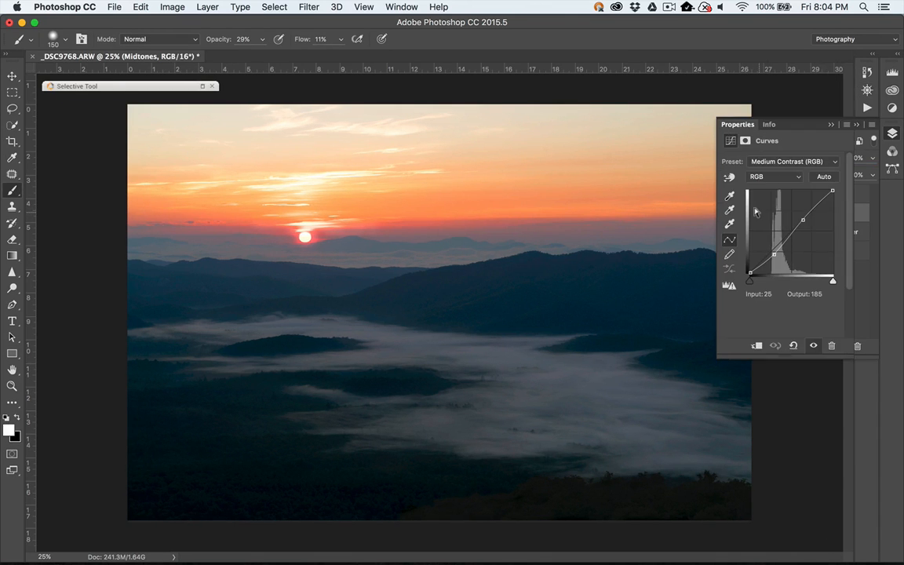
left_click(795, 162)
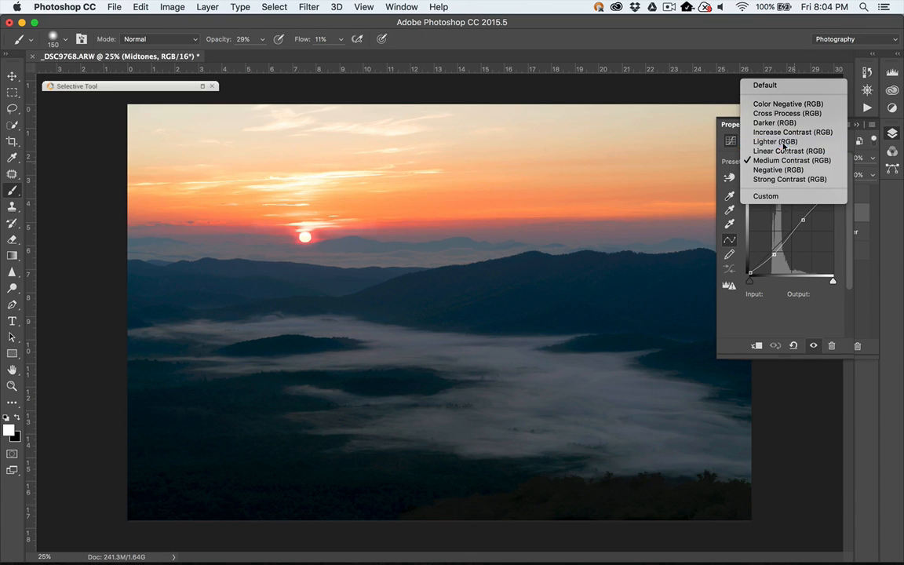
left_click(783, 142)
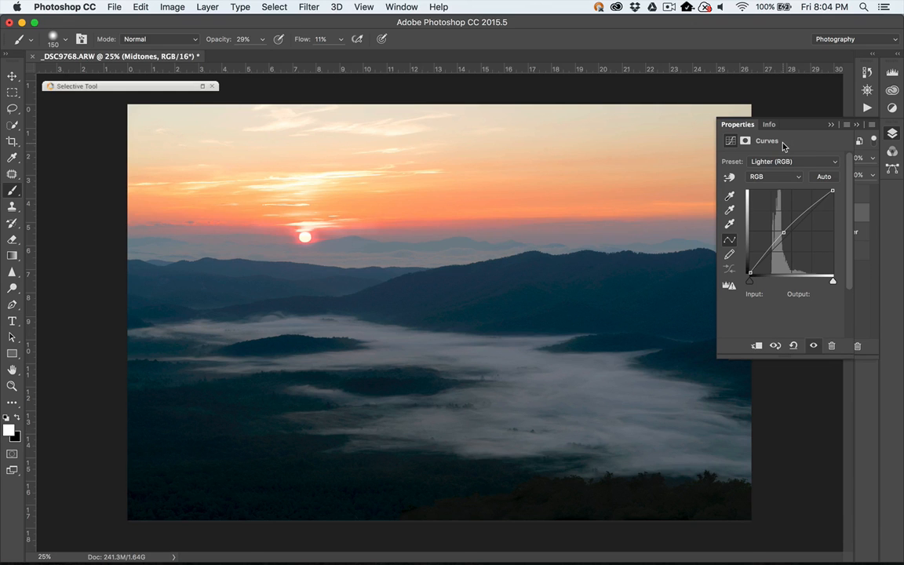
left_click(788, 162)
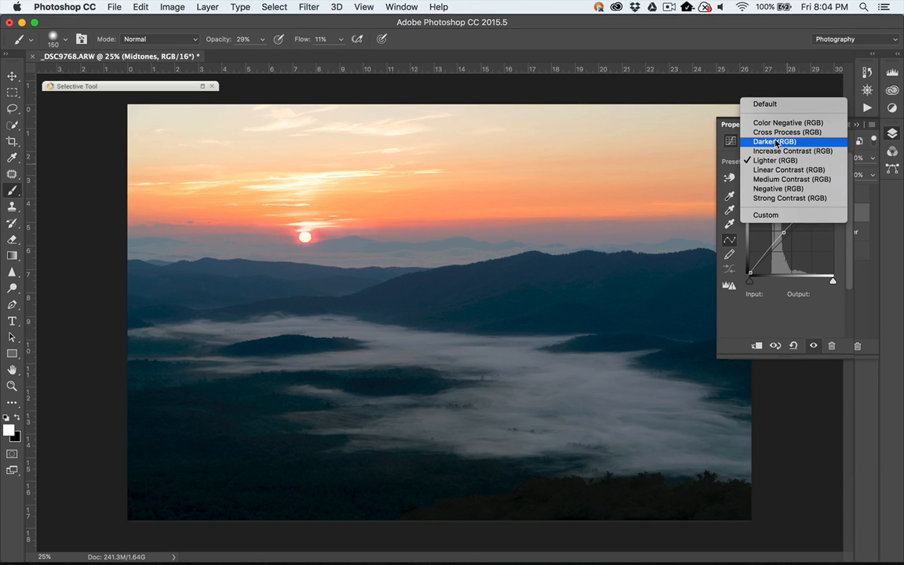
left_click(775, 142)
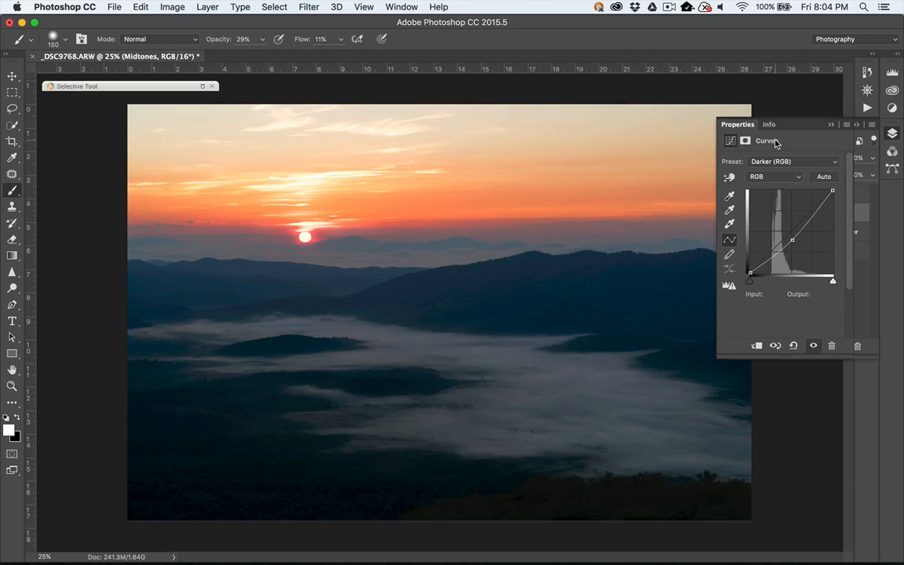
left_click(783, 162)
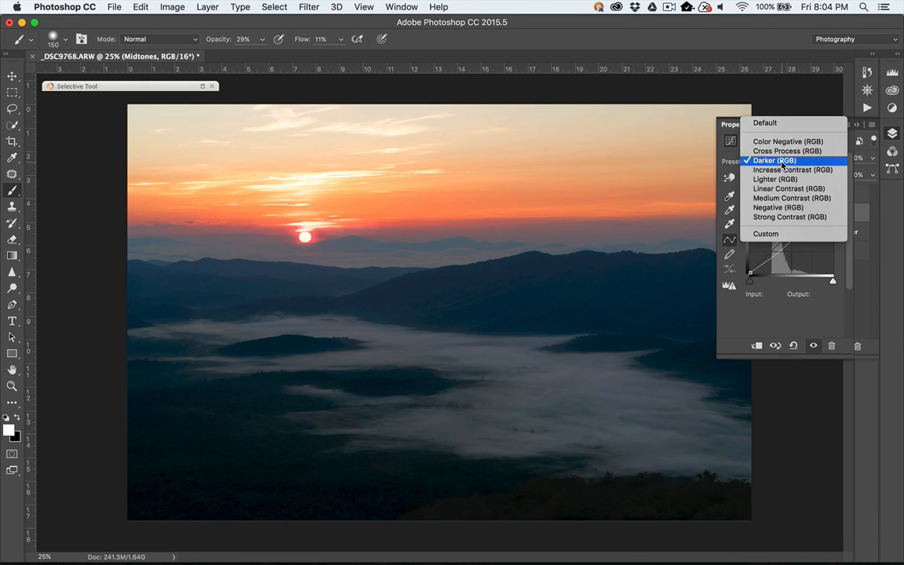
left_click(784, 216)
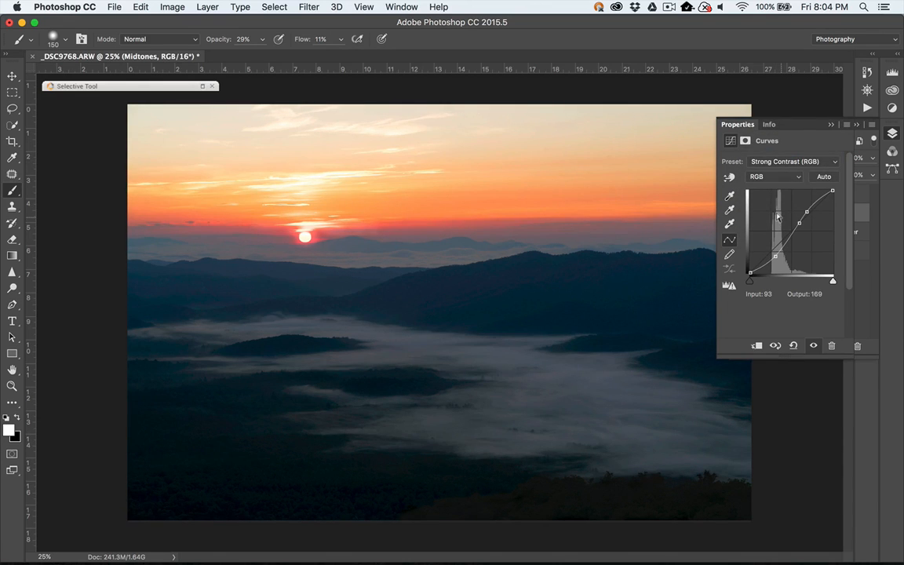
left_click(835, 125)
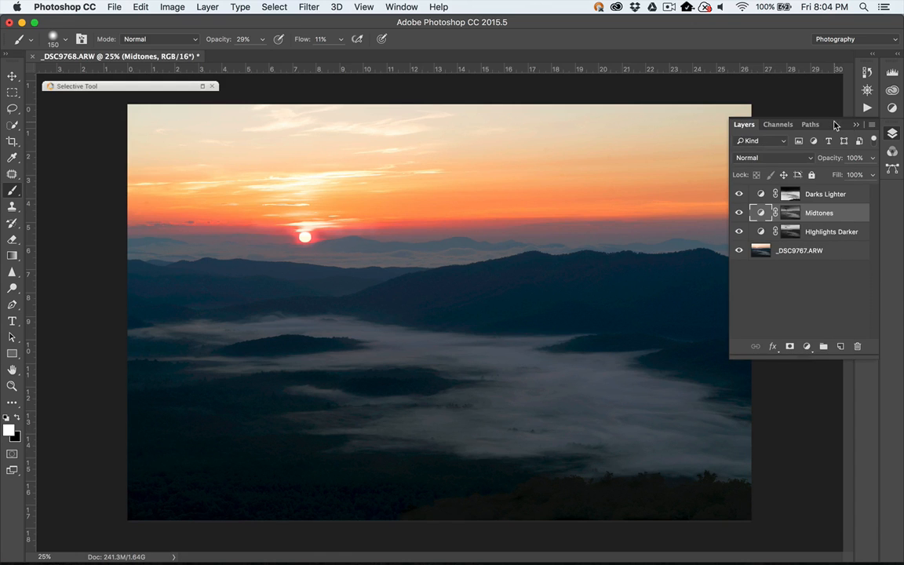
- Toggle the Darks Lighter and Highlights Darker layers off and on, and compare the photo with and without Midtones twice
left_click(738, 194)
left_click(739, 194)
left_click(739, 232)
left_click(739, 231)
left_click(738, 213)
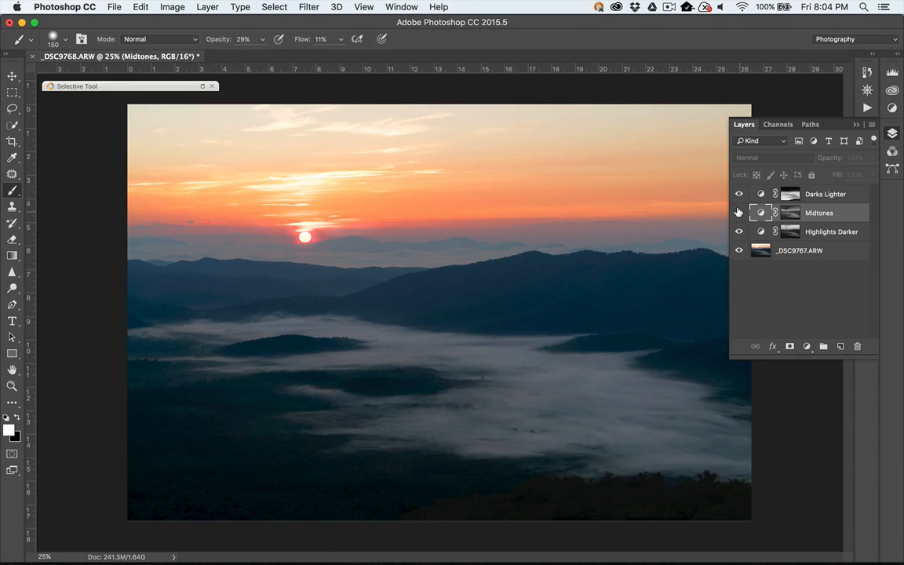
left_click(739, 213)
left_click(739, 212)
left_click(738, 212)
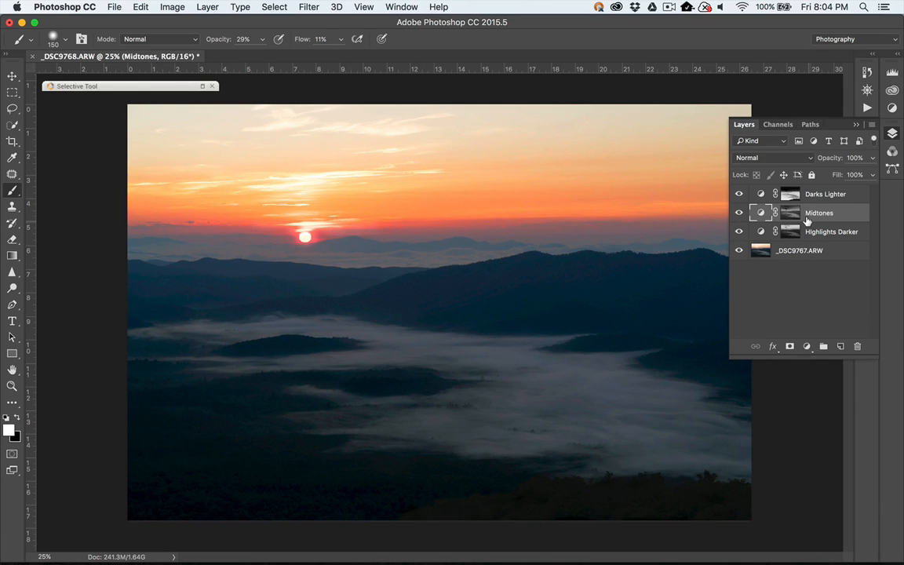
- Compare the photo once more with and without Darks Lighter, and likewise for Highlights Darker, leaving both layers shown
left_click(737, 194)
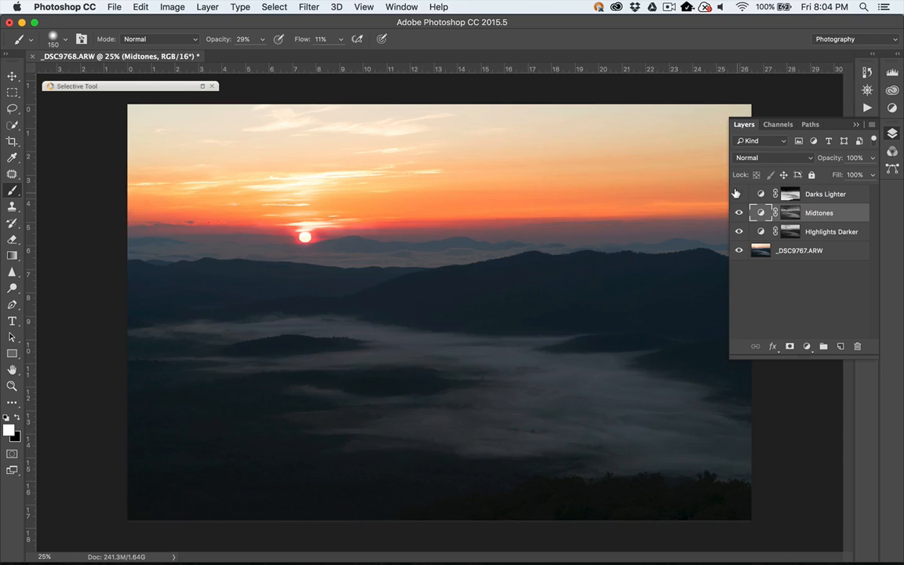
left_click(737, 194)
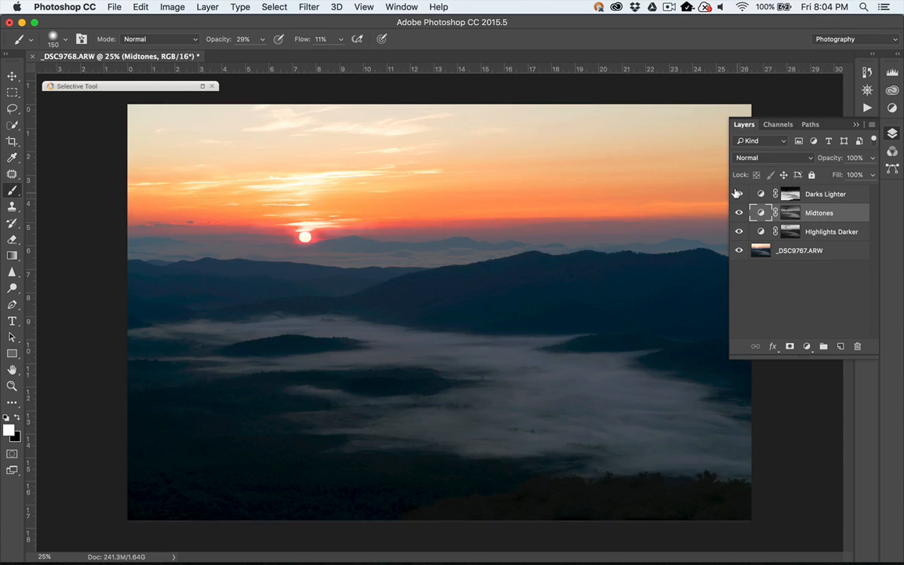
left_click(737, 232)
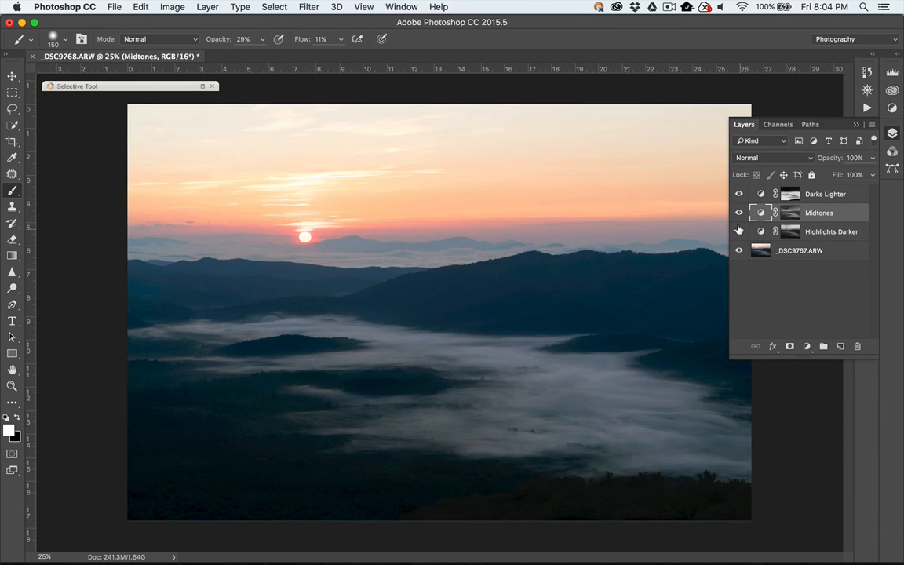
left_click(738, 231)
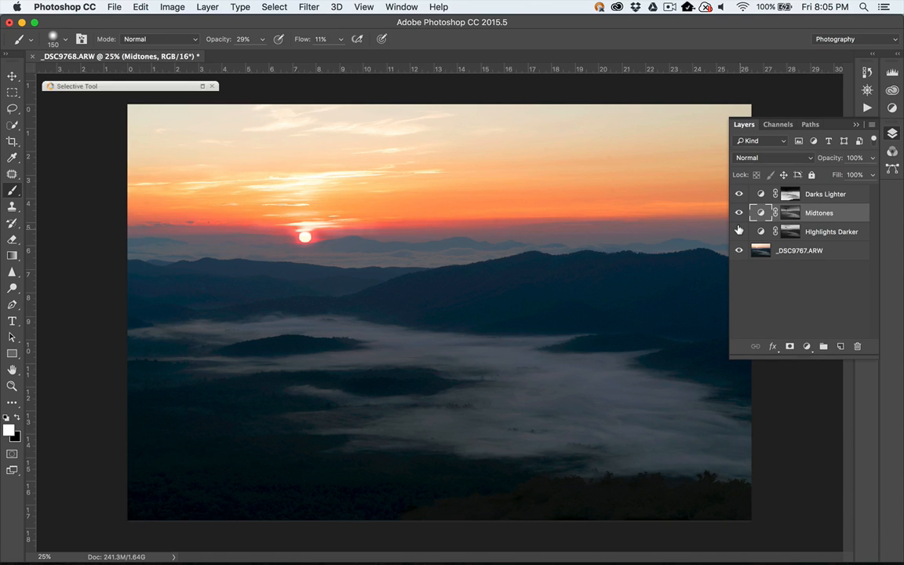